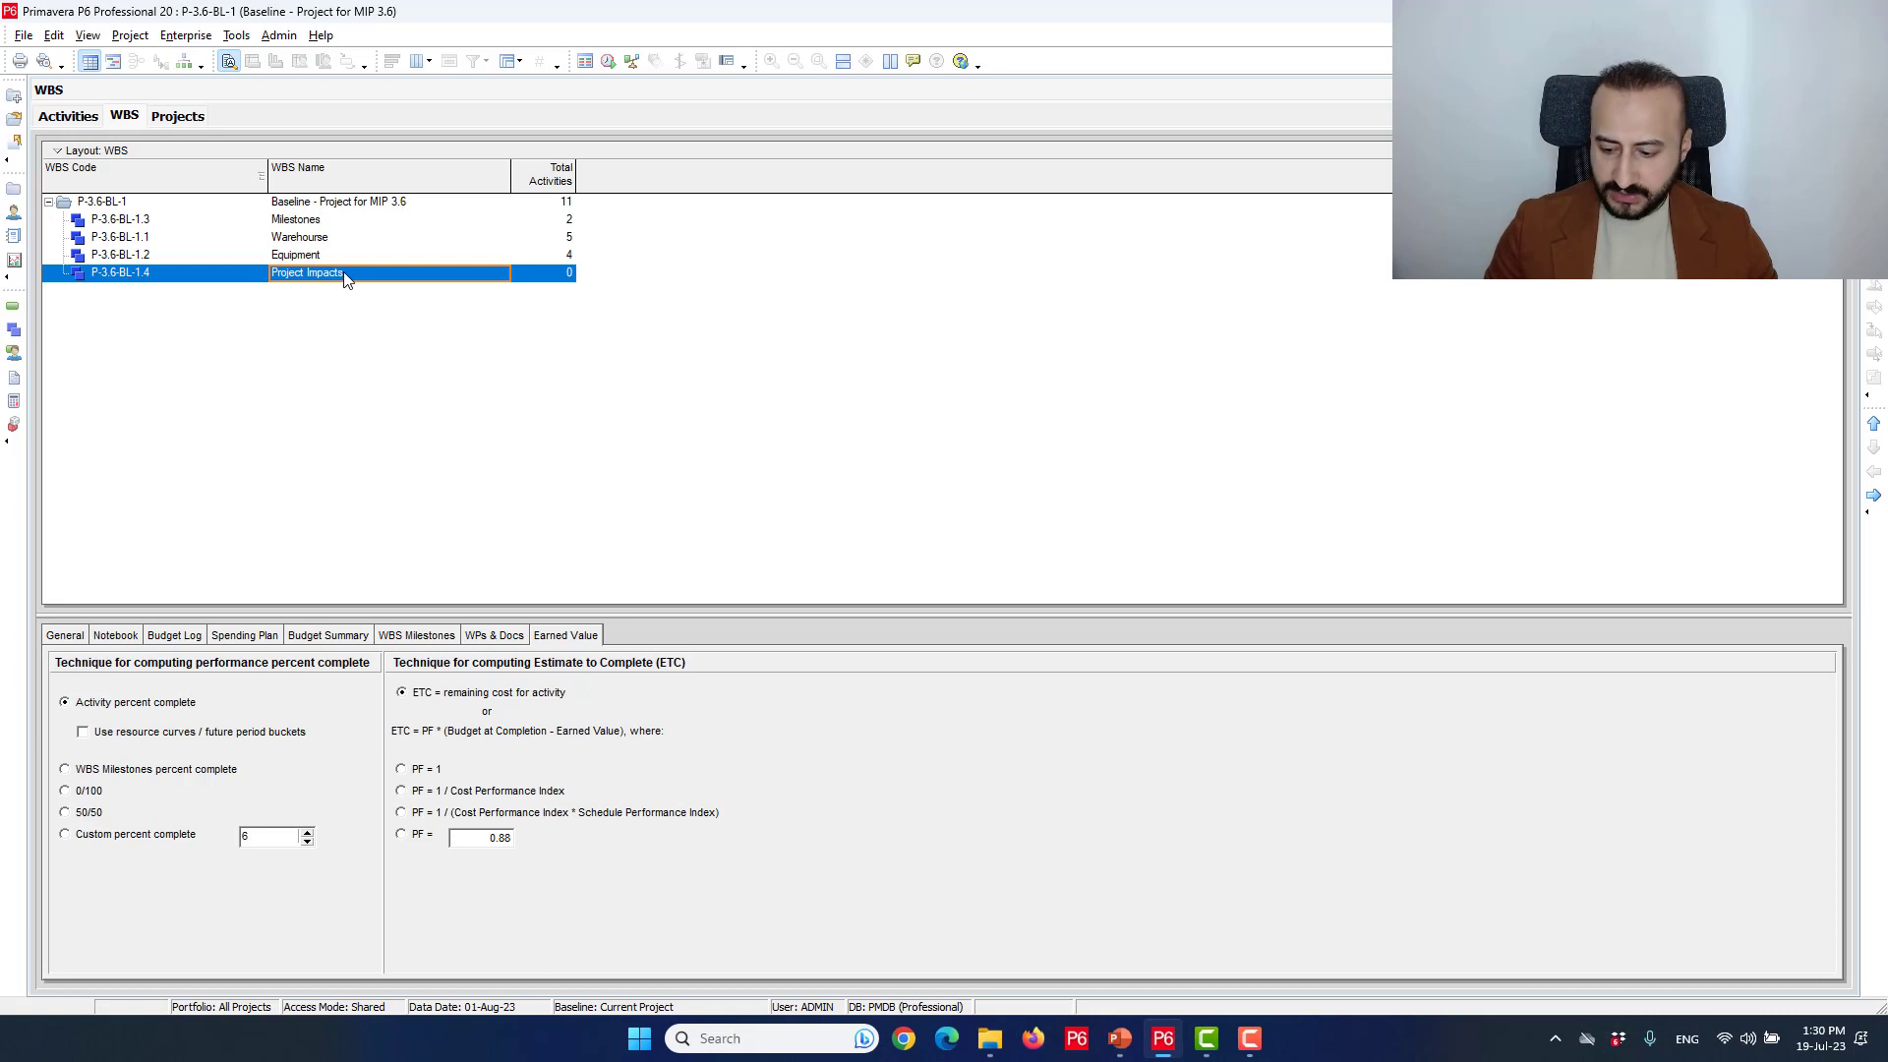
# Add a child WBS element named "Delay Event# 01 - Excavation Site Obstructions" under Project Impacts.
pyautogui.press('Insert')
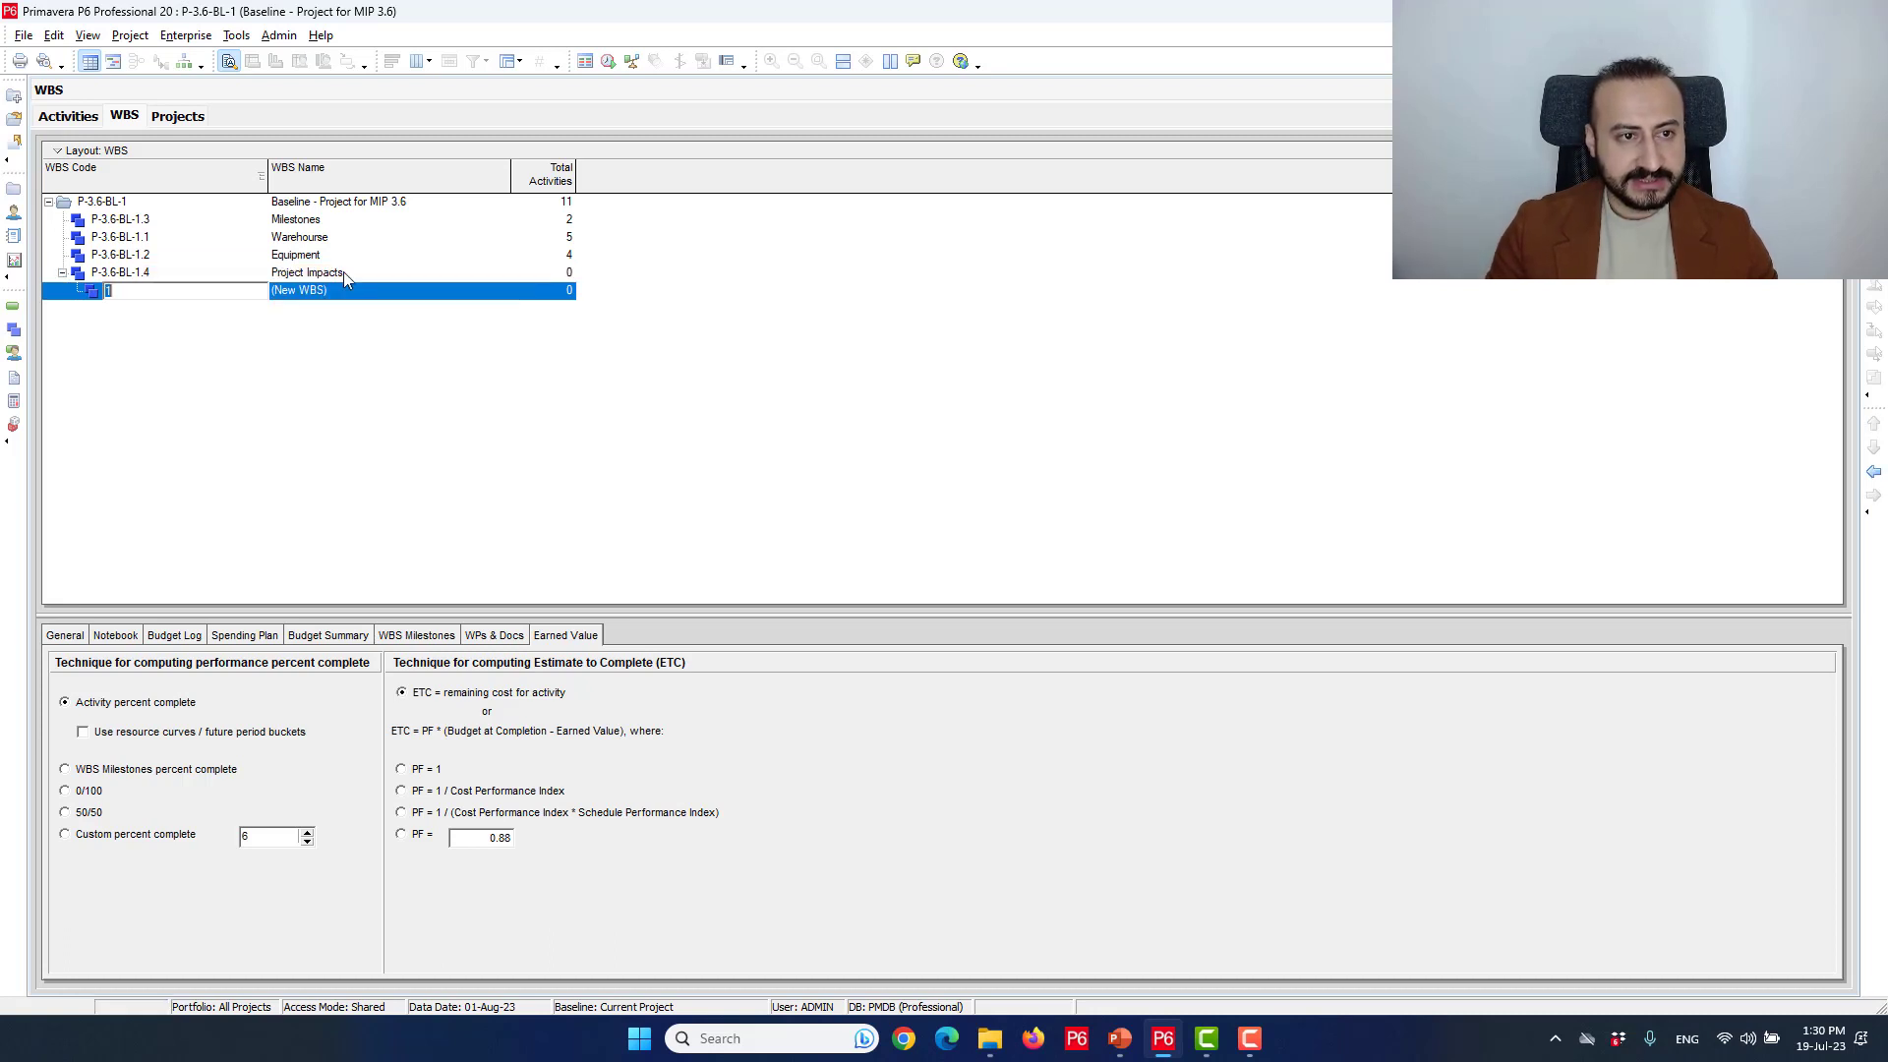
pyautogui.click(343, 293)
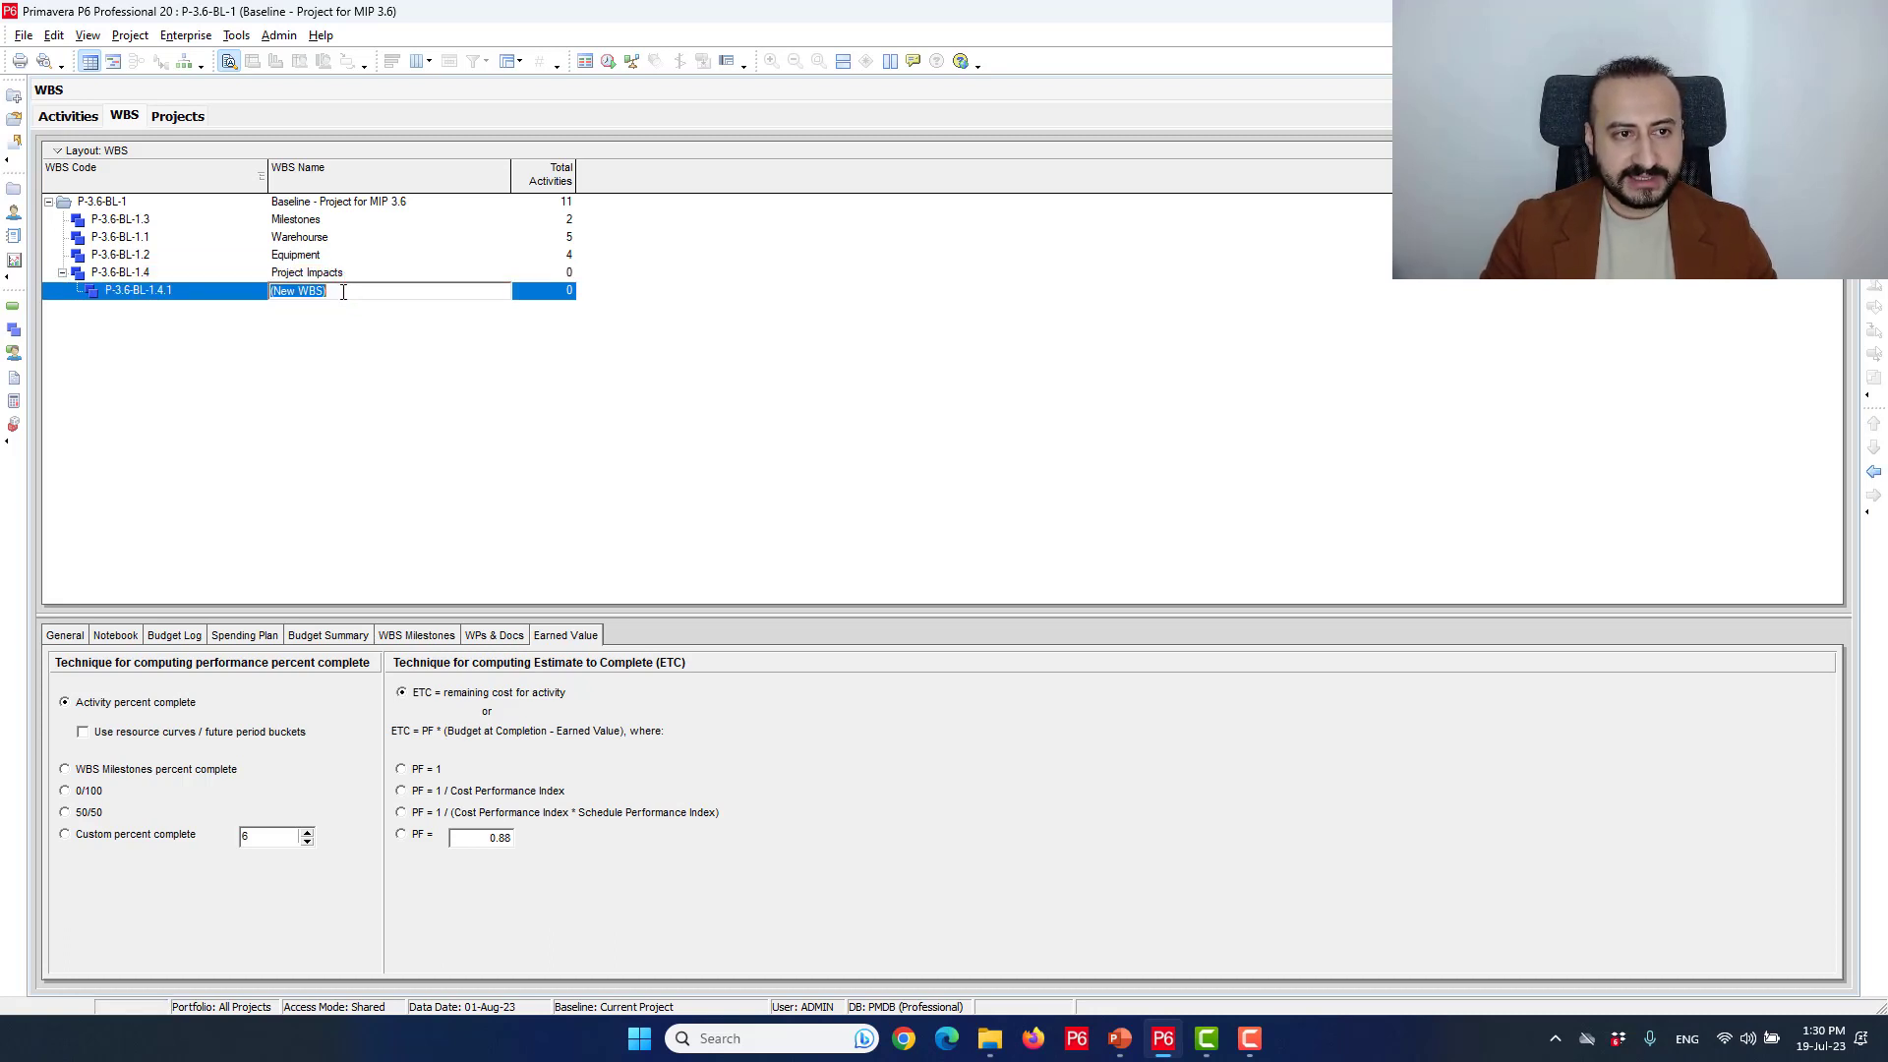
pyautogui.write('De')
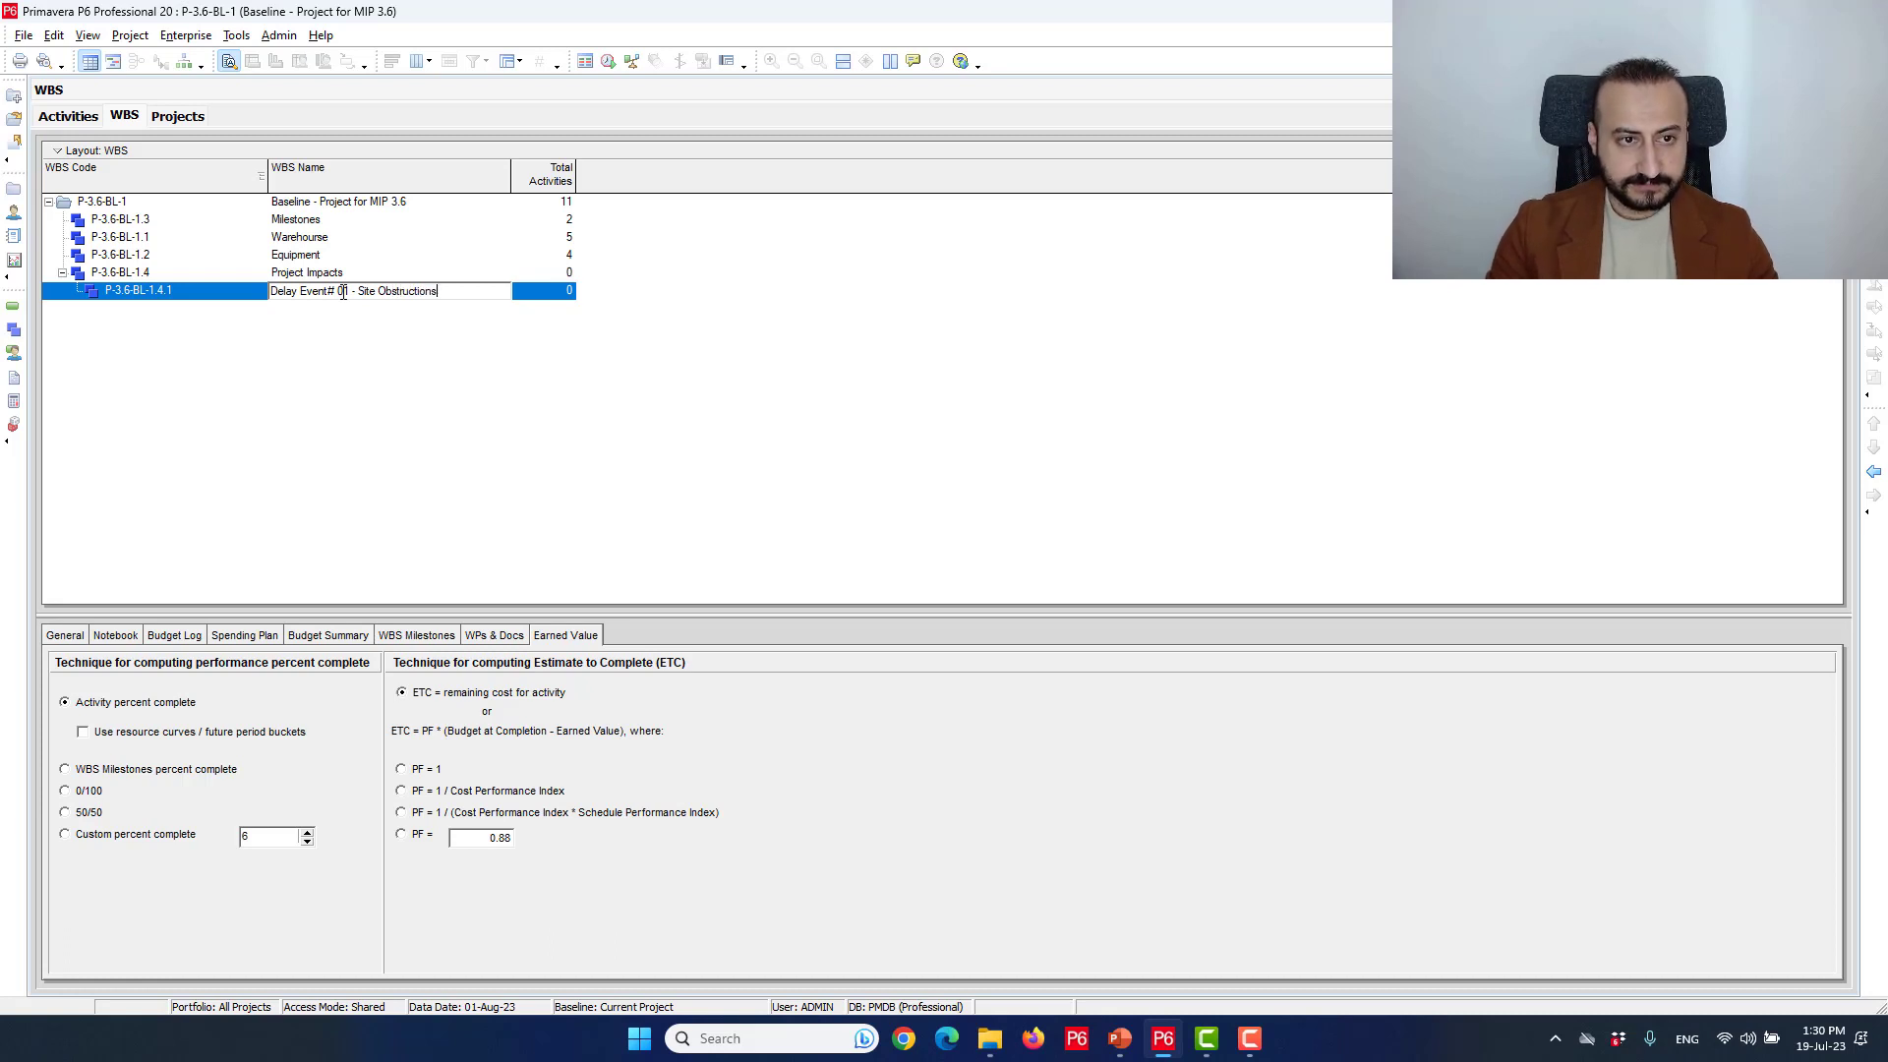
pyautogui.write('Extra')
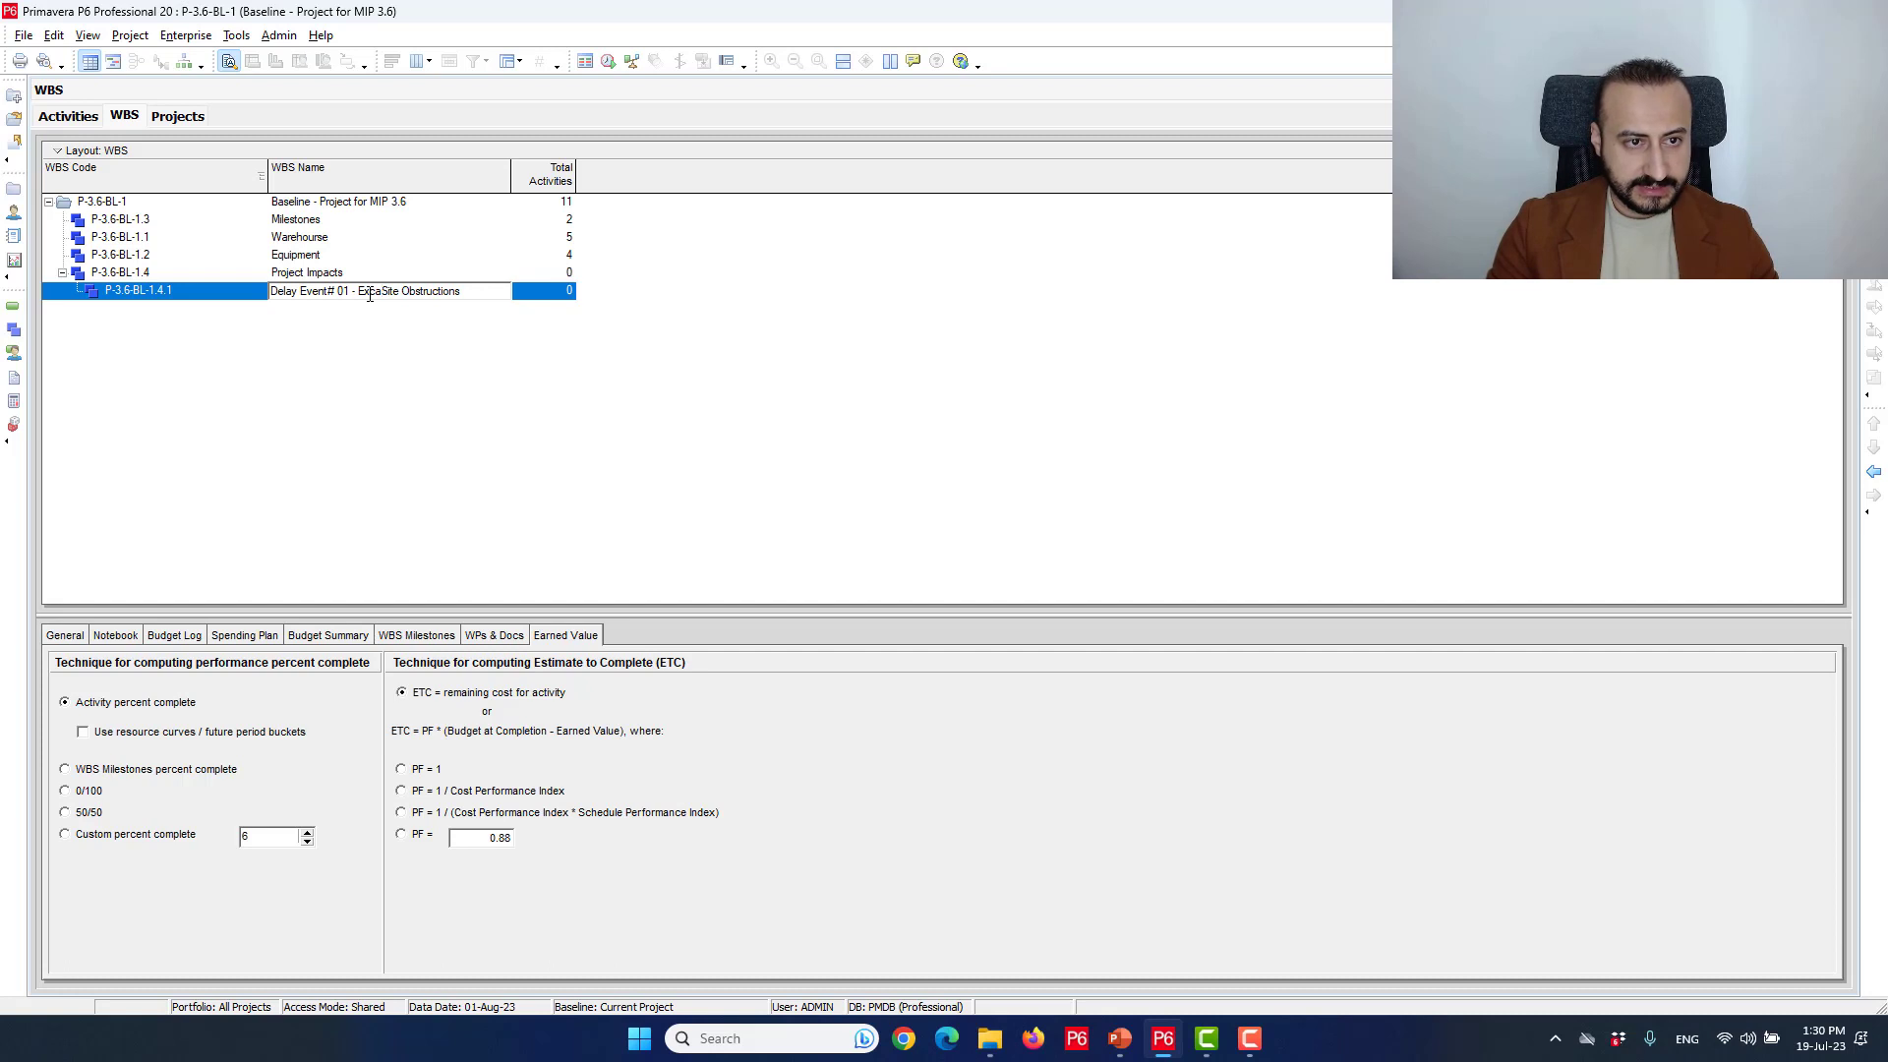
pyautogui.write('vation')
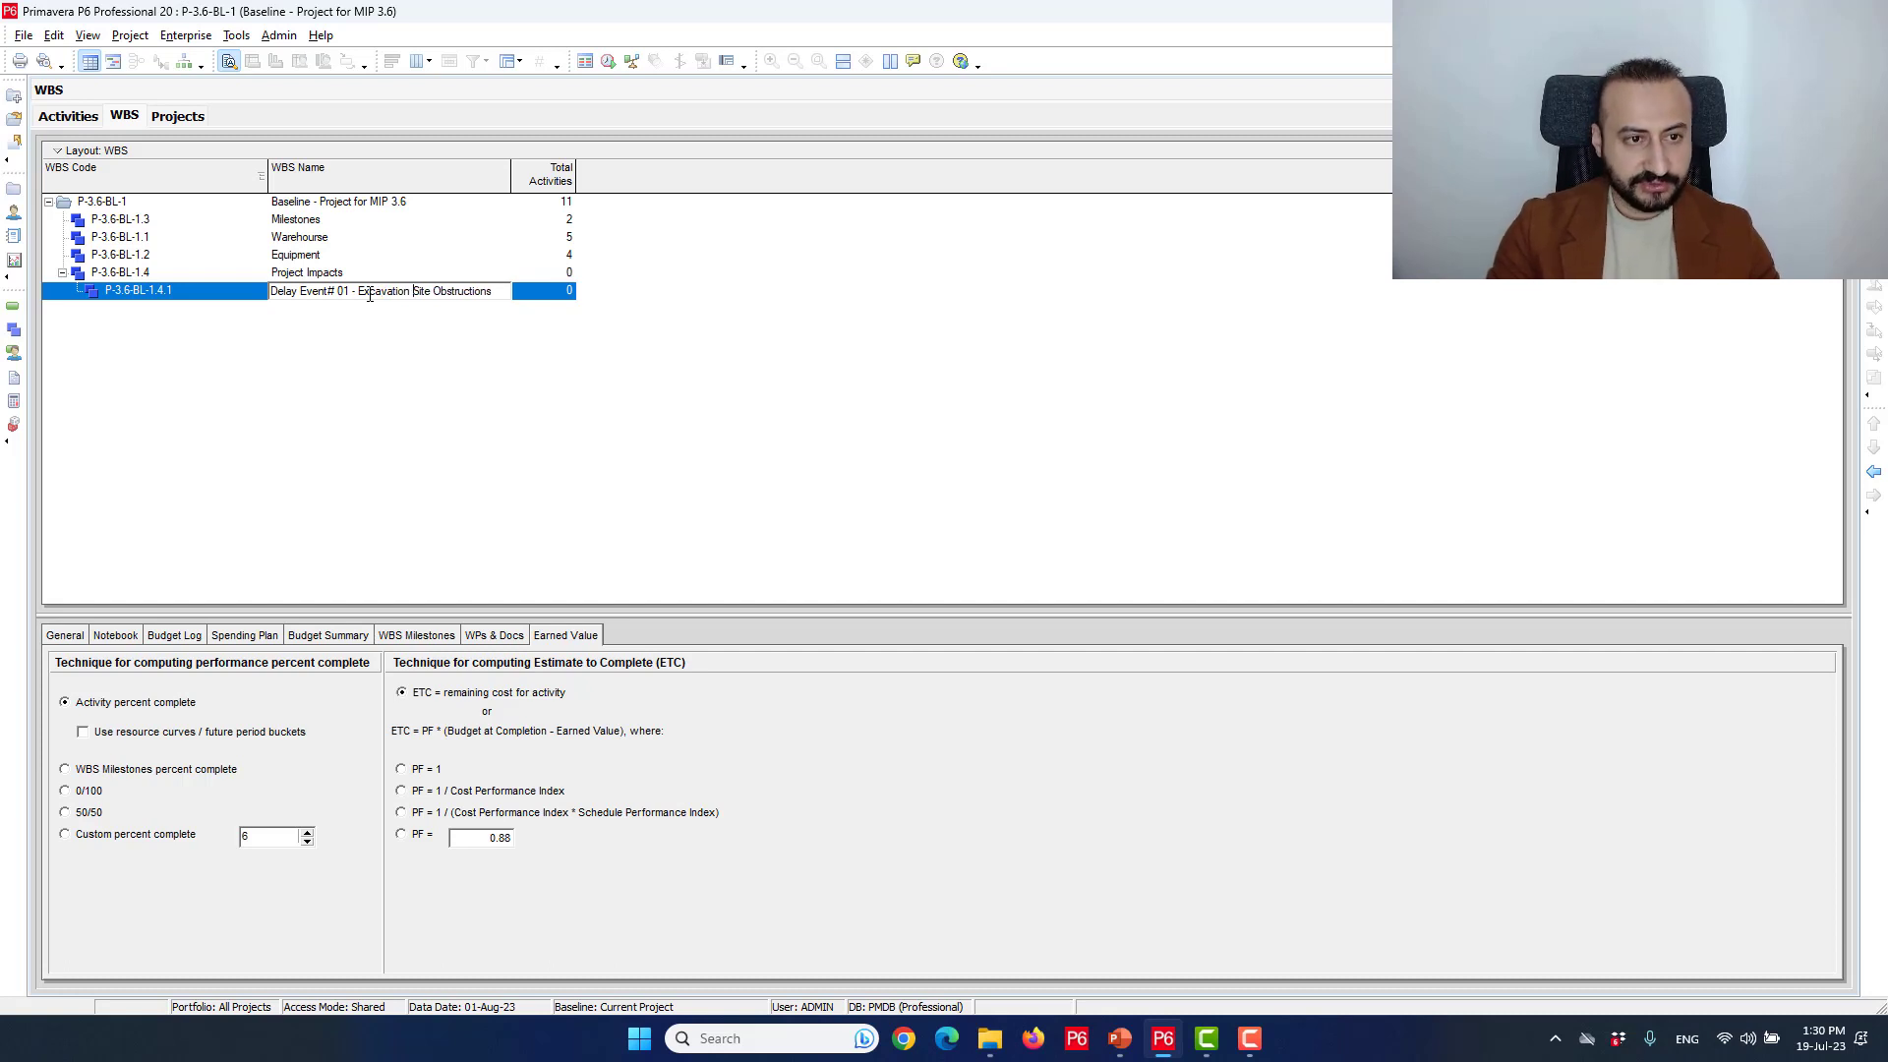
pyautogui.press('Return')
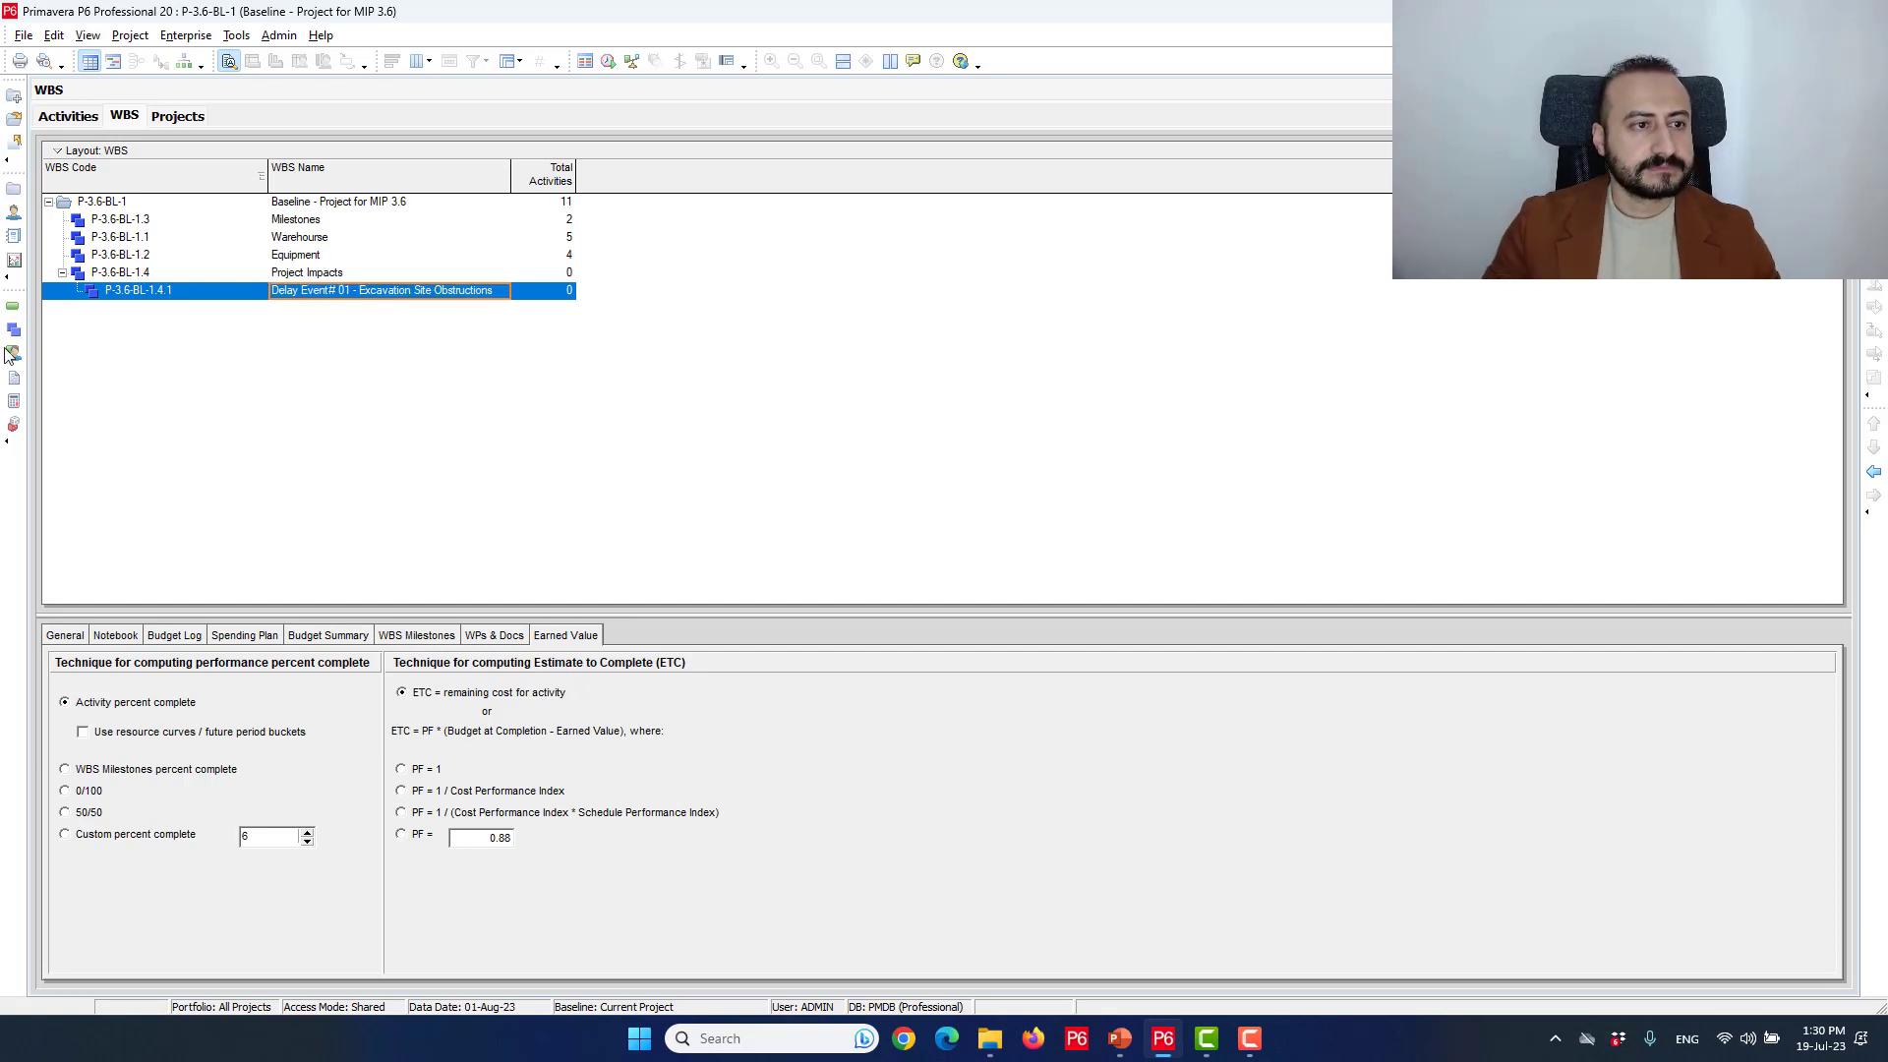
# Show the project's activities and expand the Project Impacts group to reveal its delay event.
pyautogui.click(14, 309)
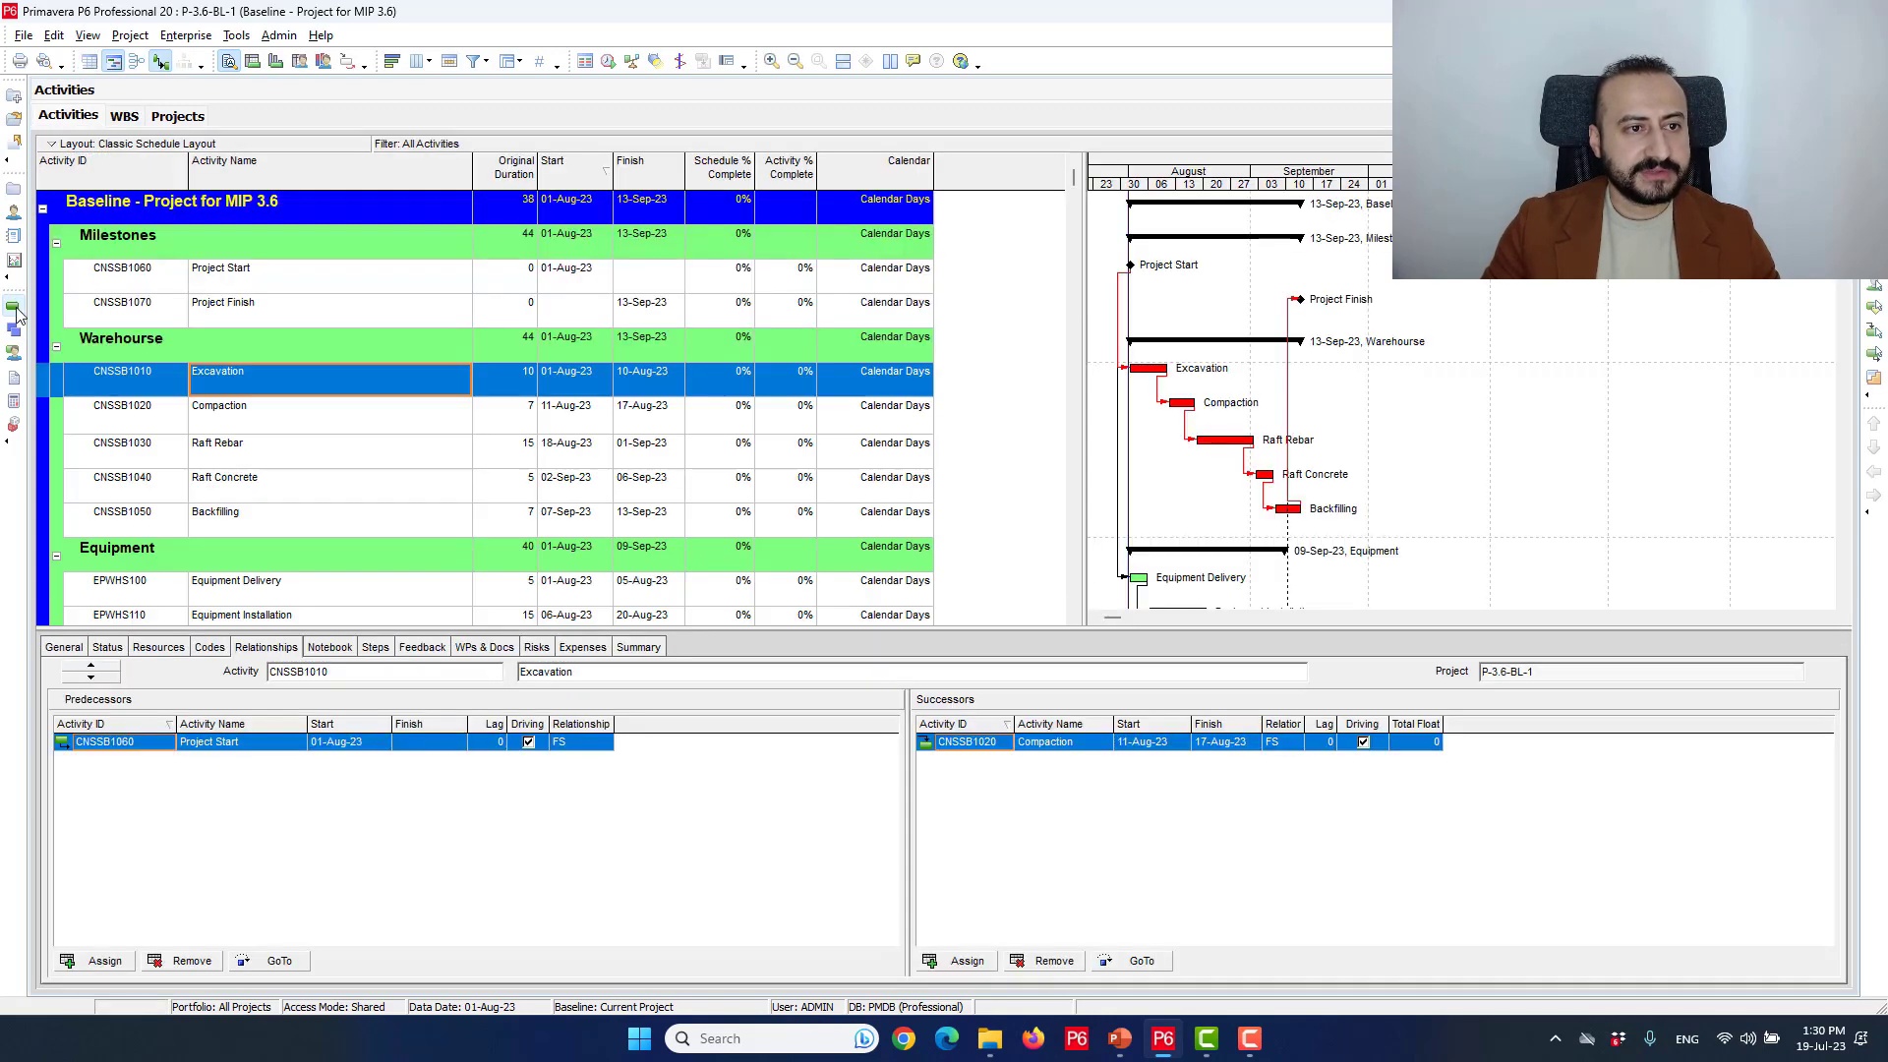
pyautogui.scroll(-2, 239, 365)
pyautogui.rightClick(257, 346)
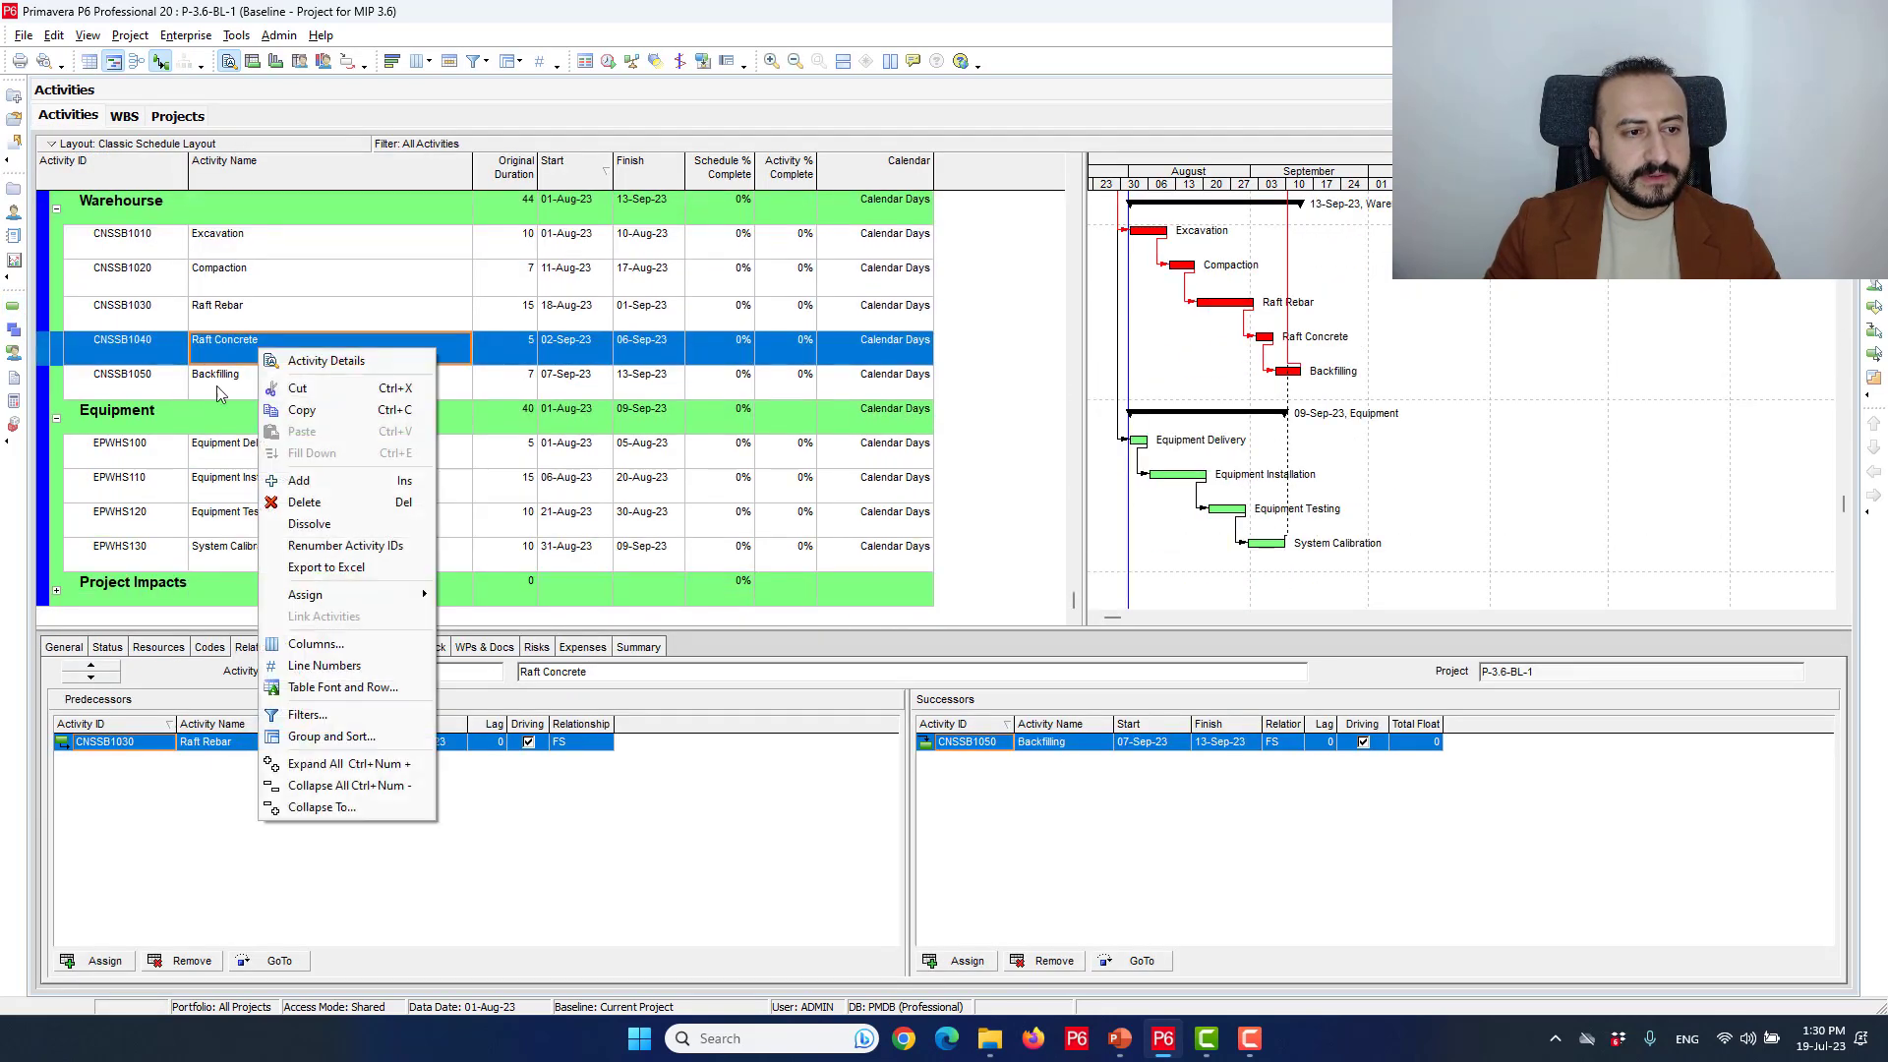
pyautogui.click(160, 574)
pyautogui.doubleClick(163, 564)
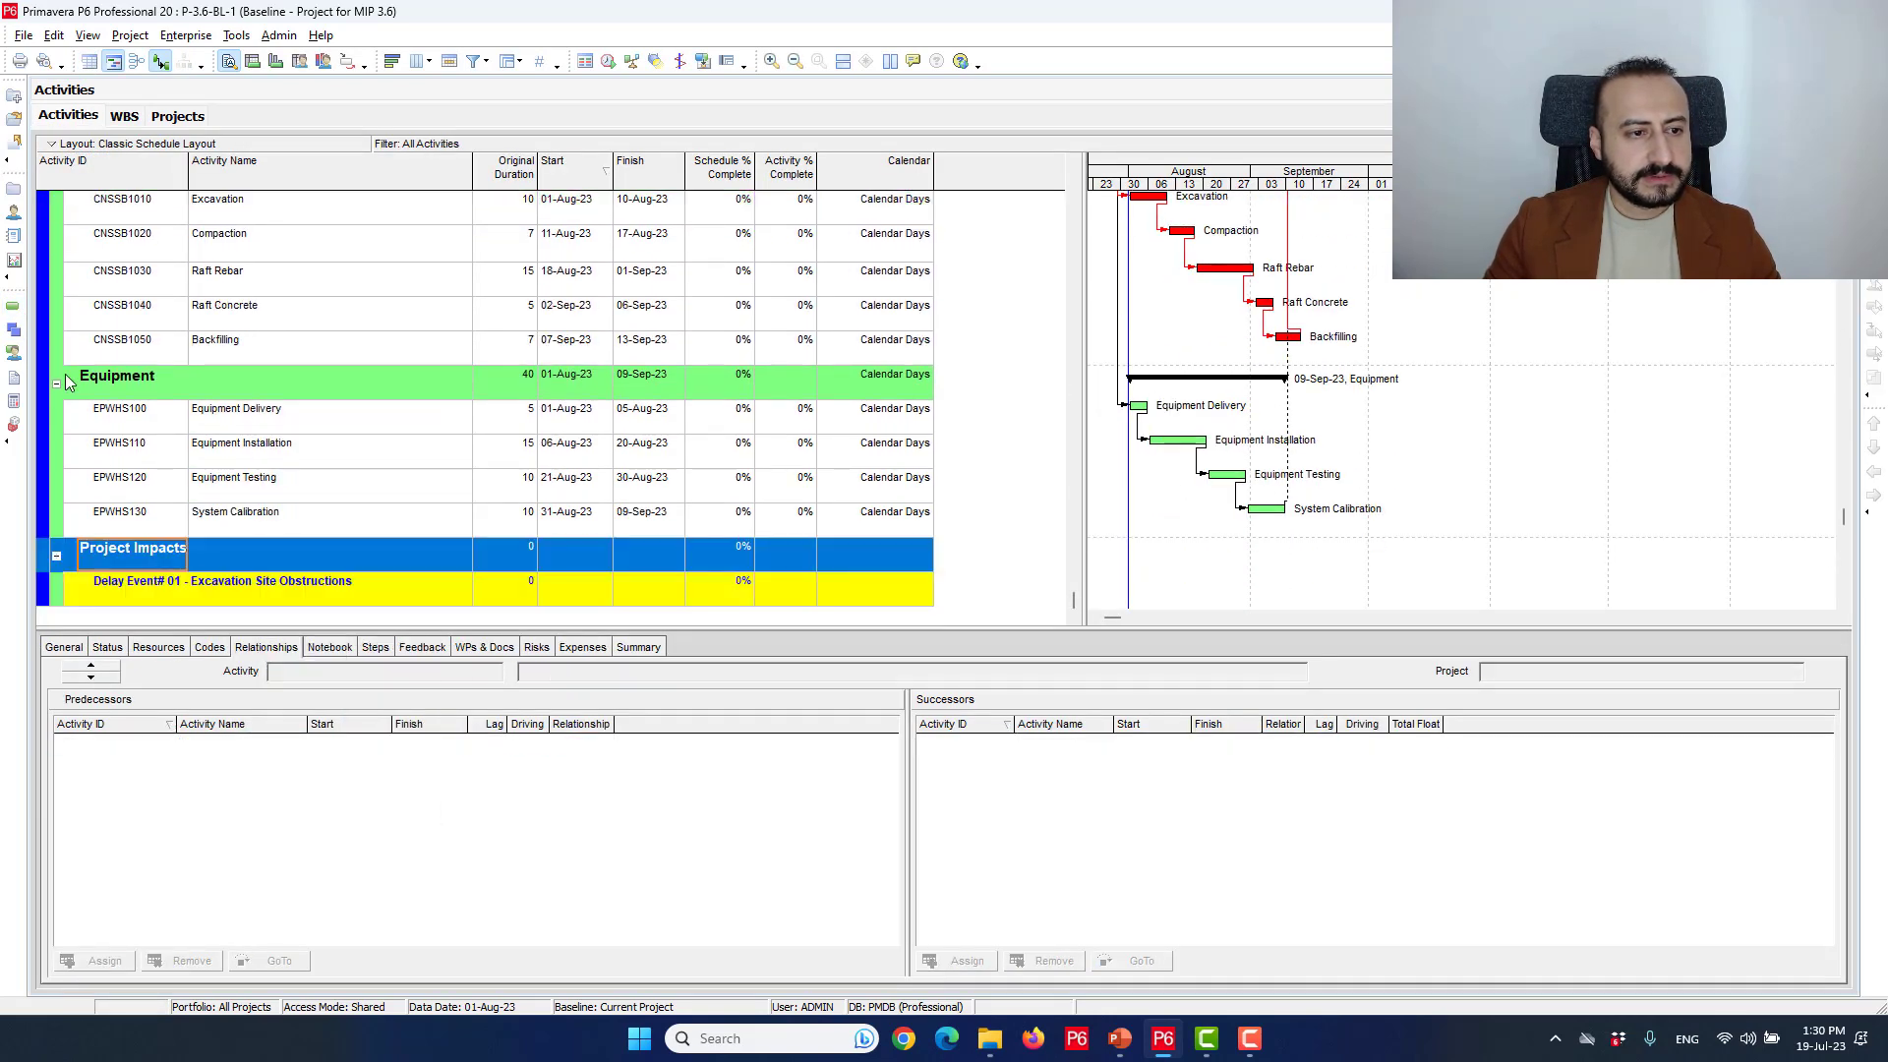
# Return to the WBS and move Project Impacts up two places, directly below Milestones.
pyautogui.click(14, 330)
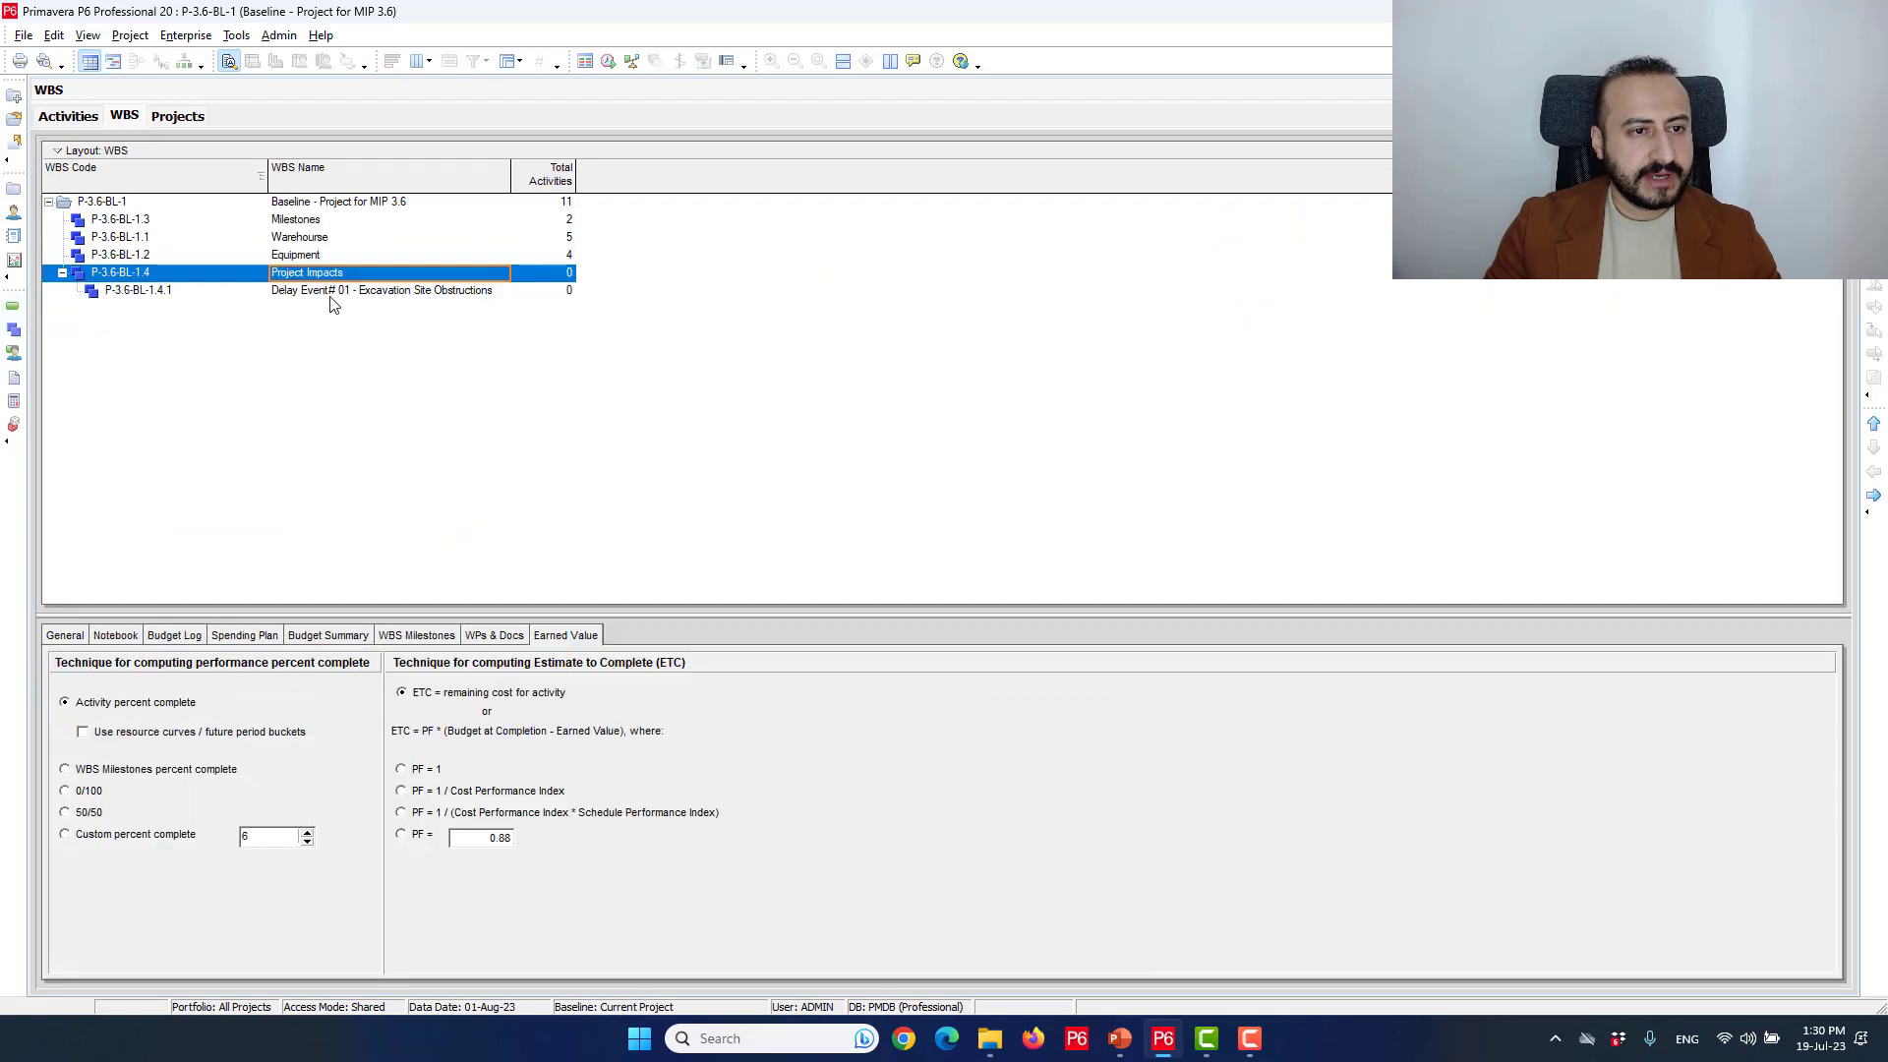
pyautogui.click(1874, 425)
pyautogui.click(1873, 425)
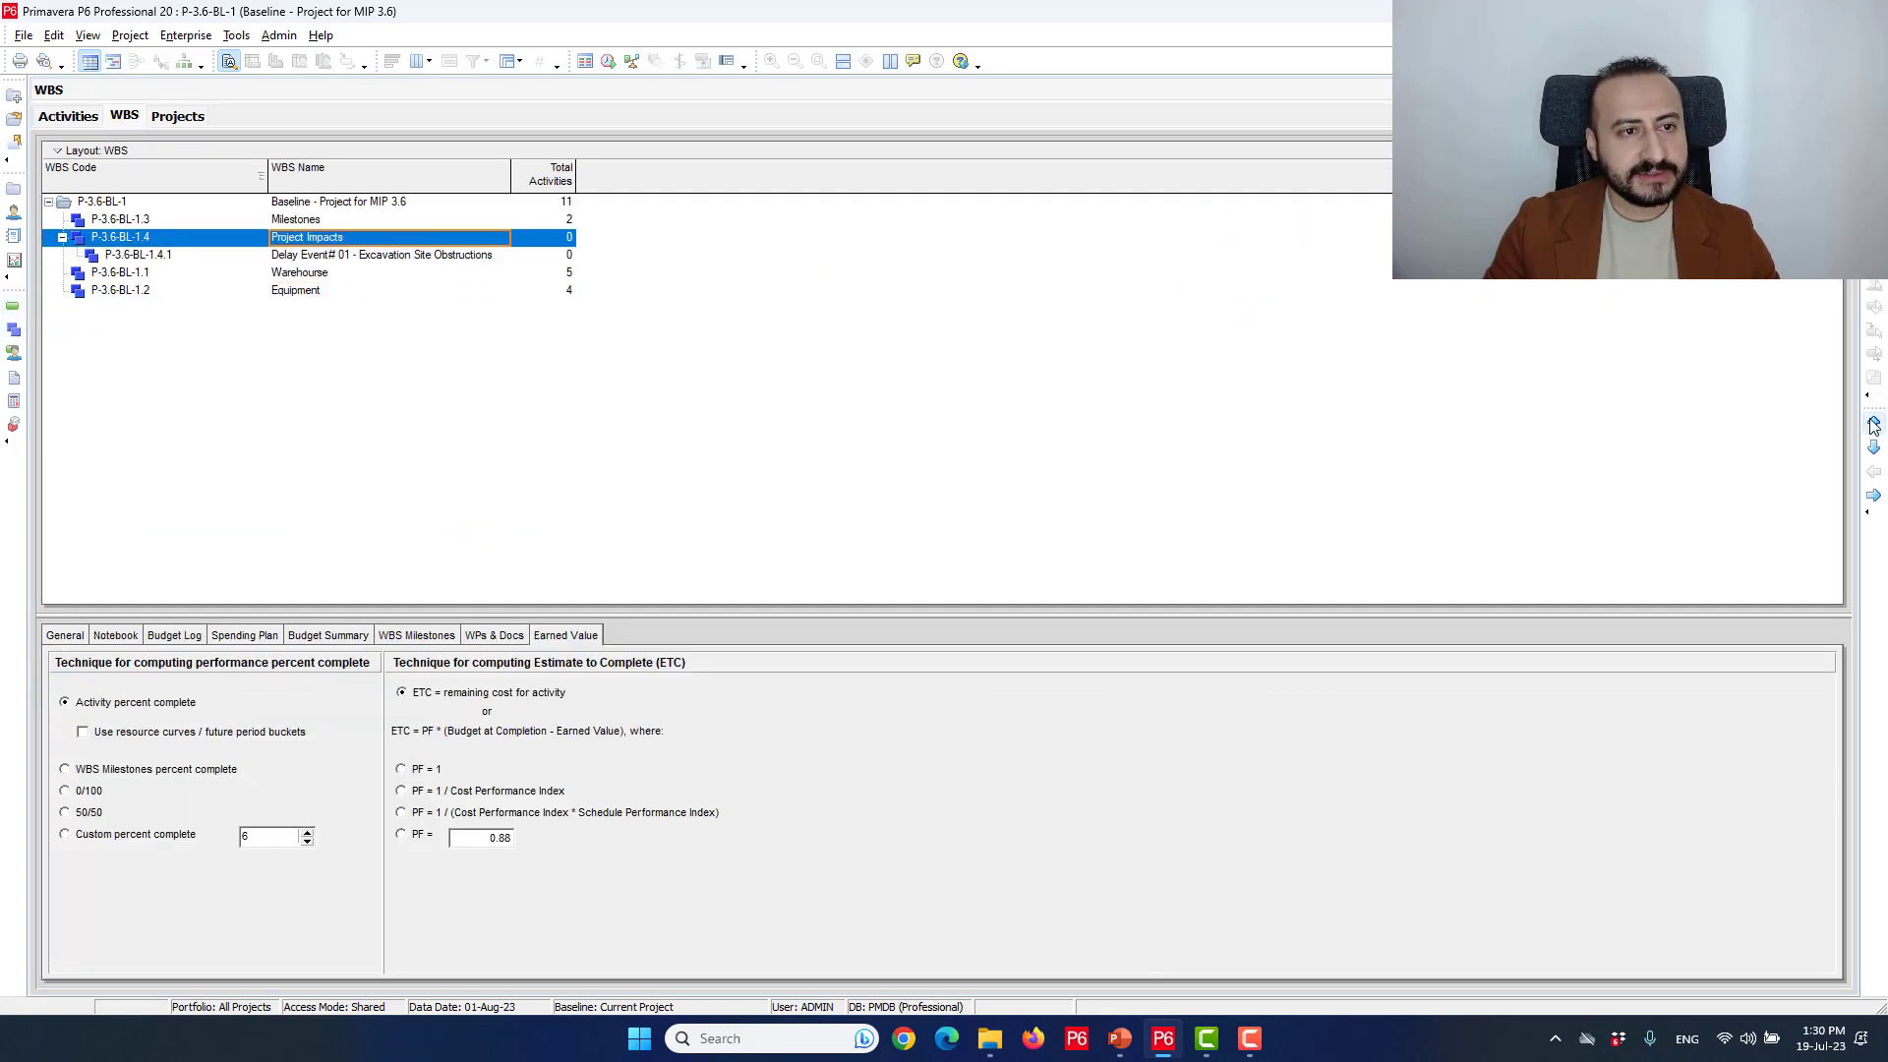
# Add an activity named "Site Obstructions" under Delay Event# 01 - Excavation Site Obstructions in the activity table.
pyautogui.click(12, 306)
pyautogui.scroll(1, 184, 295)
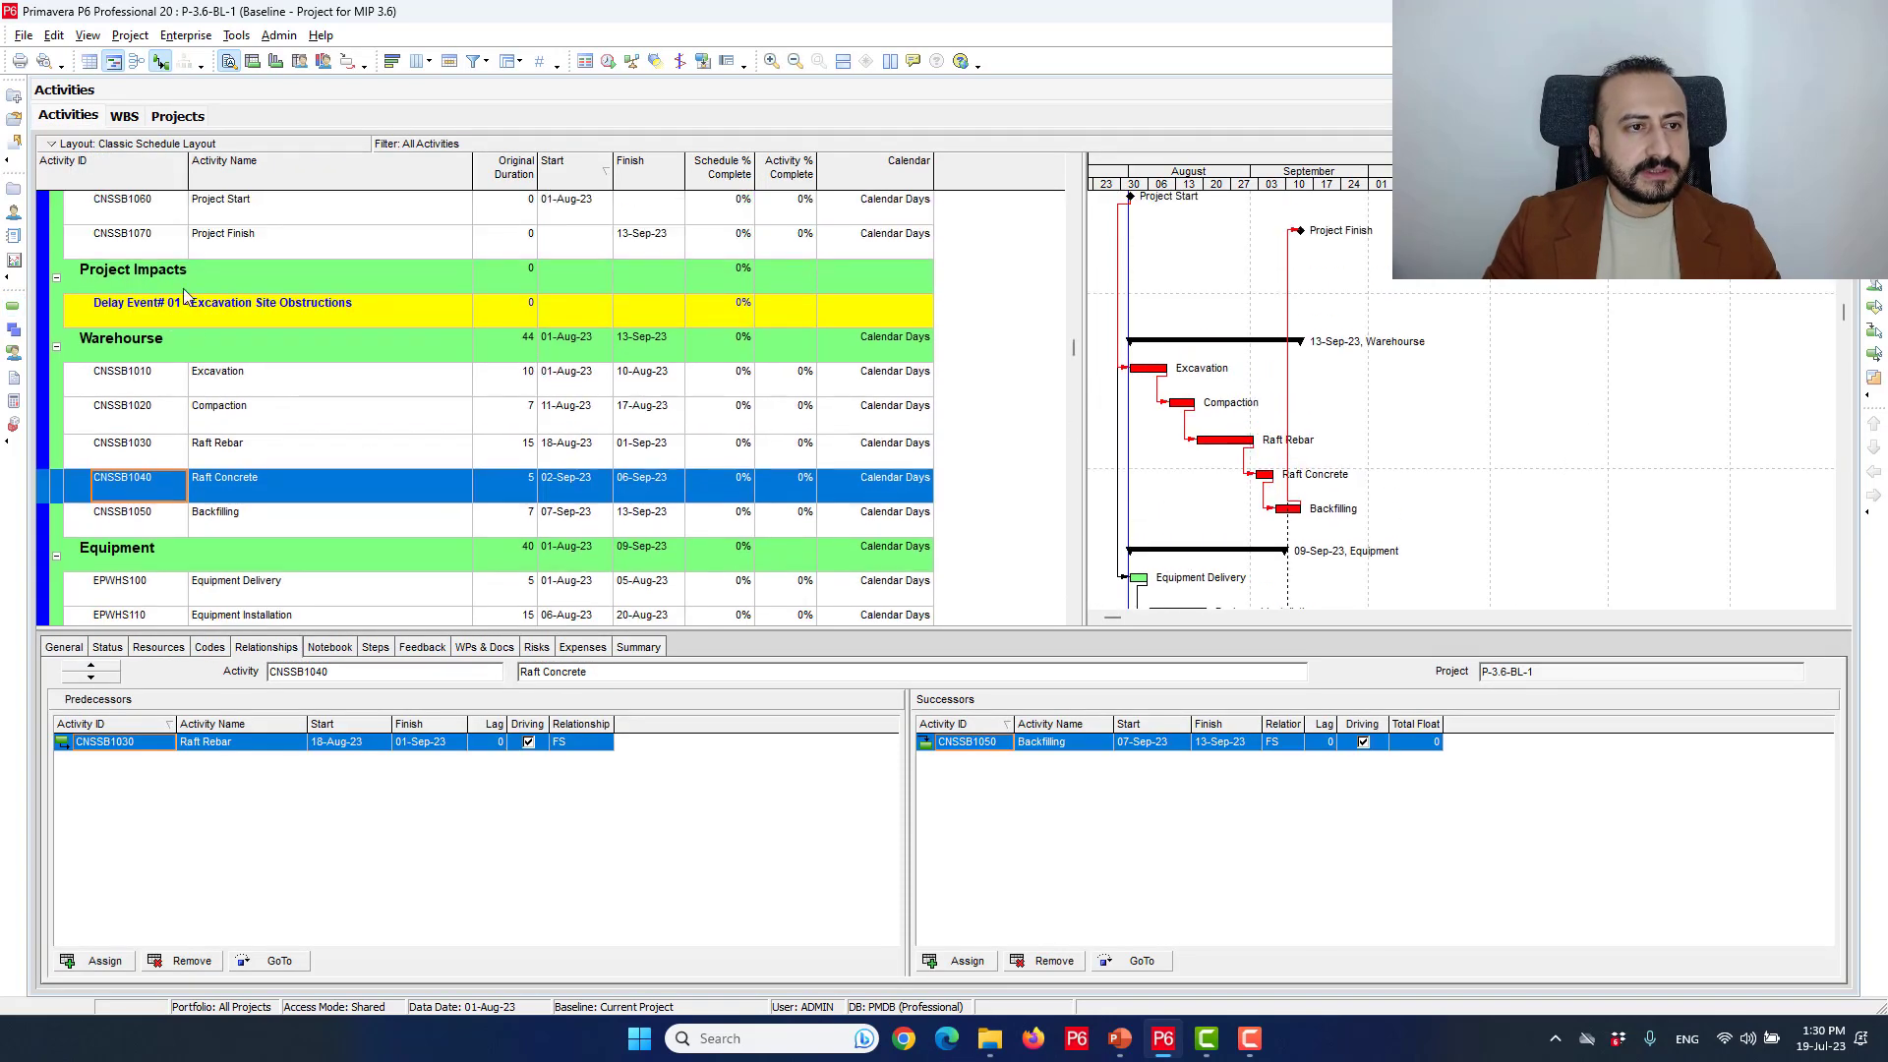
pyautogui.click(293, 309)
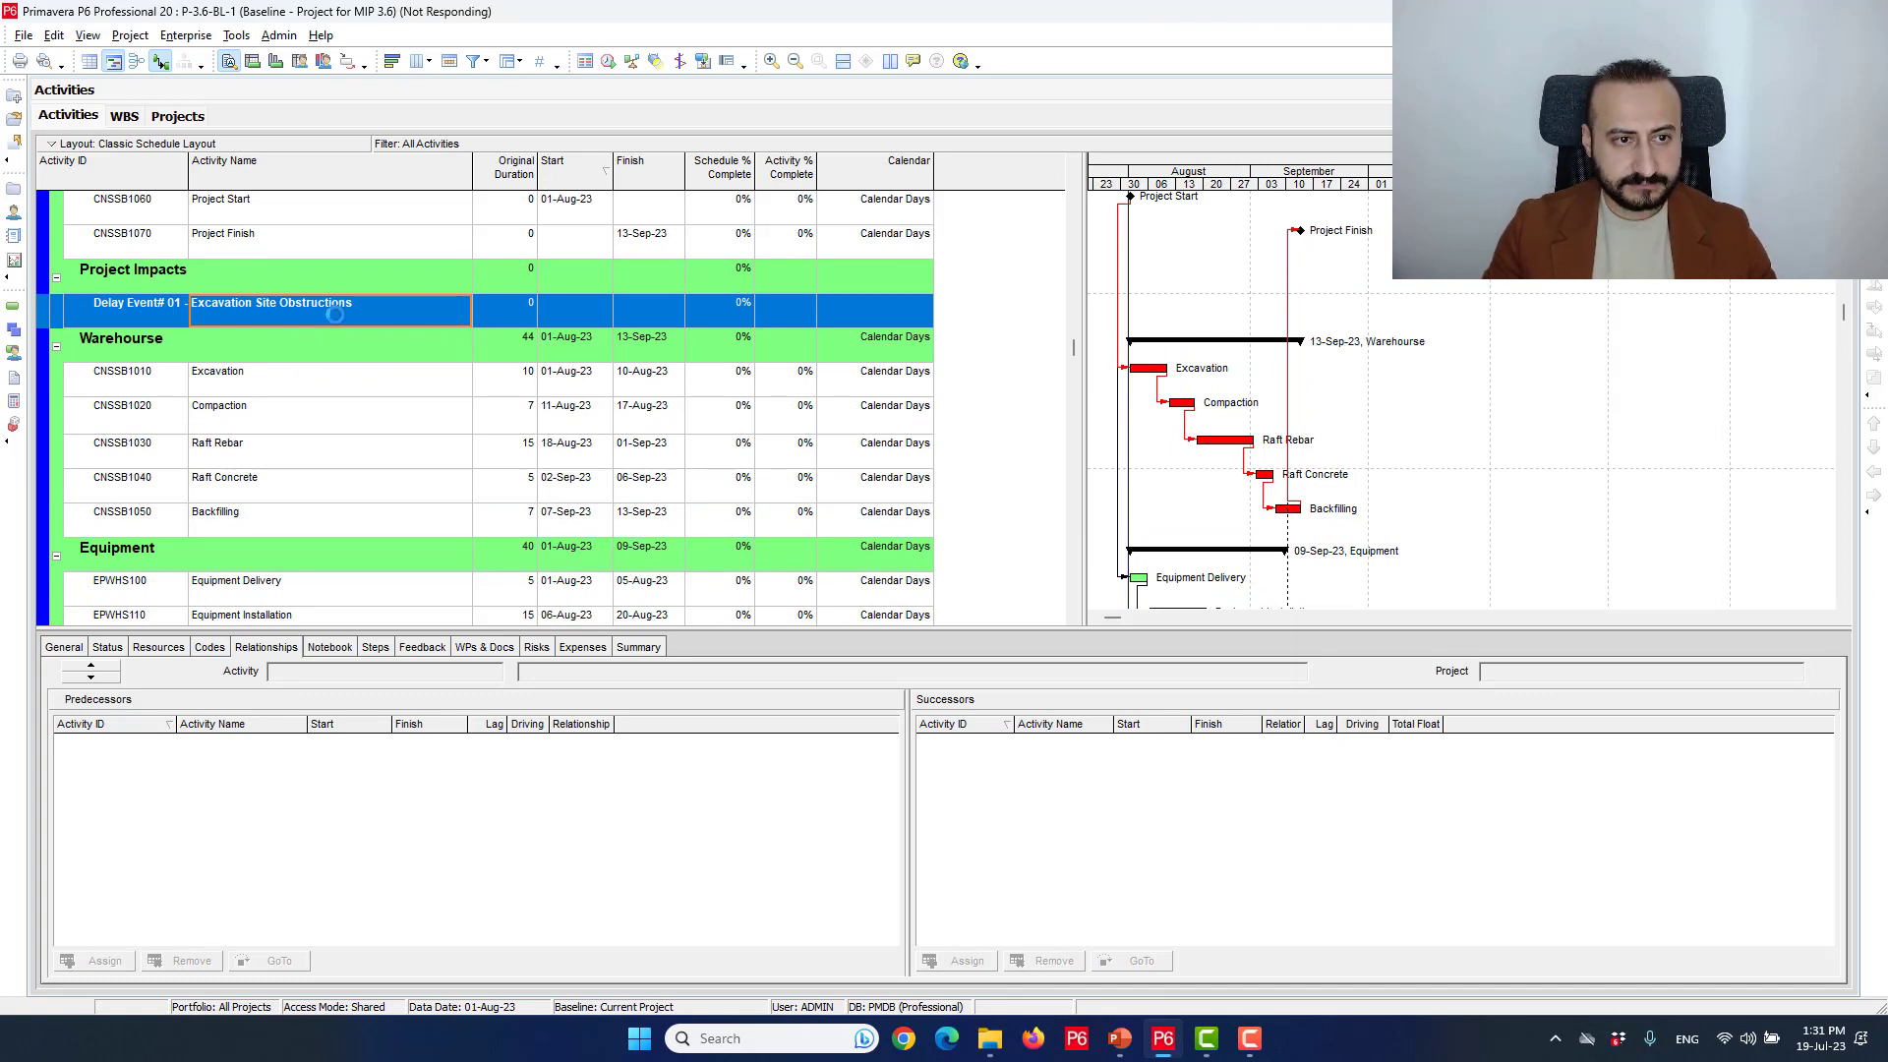
pyautogui.press('Insert')
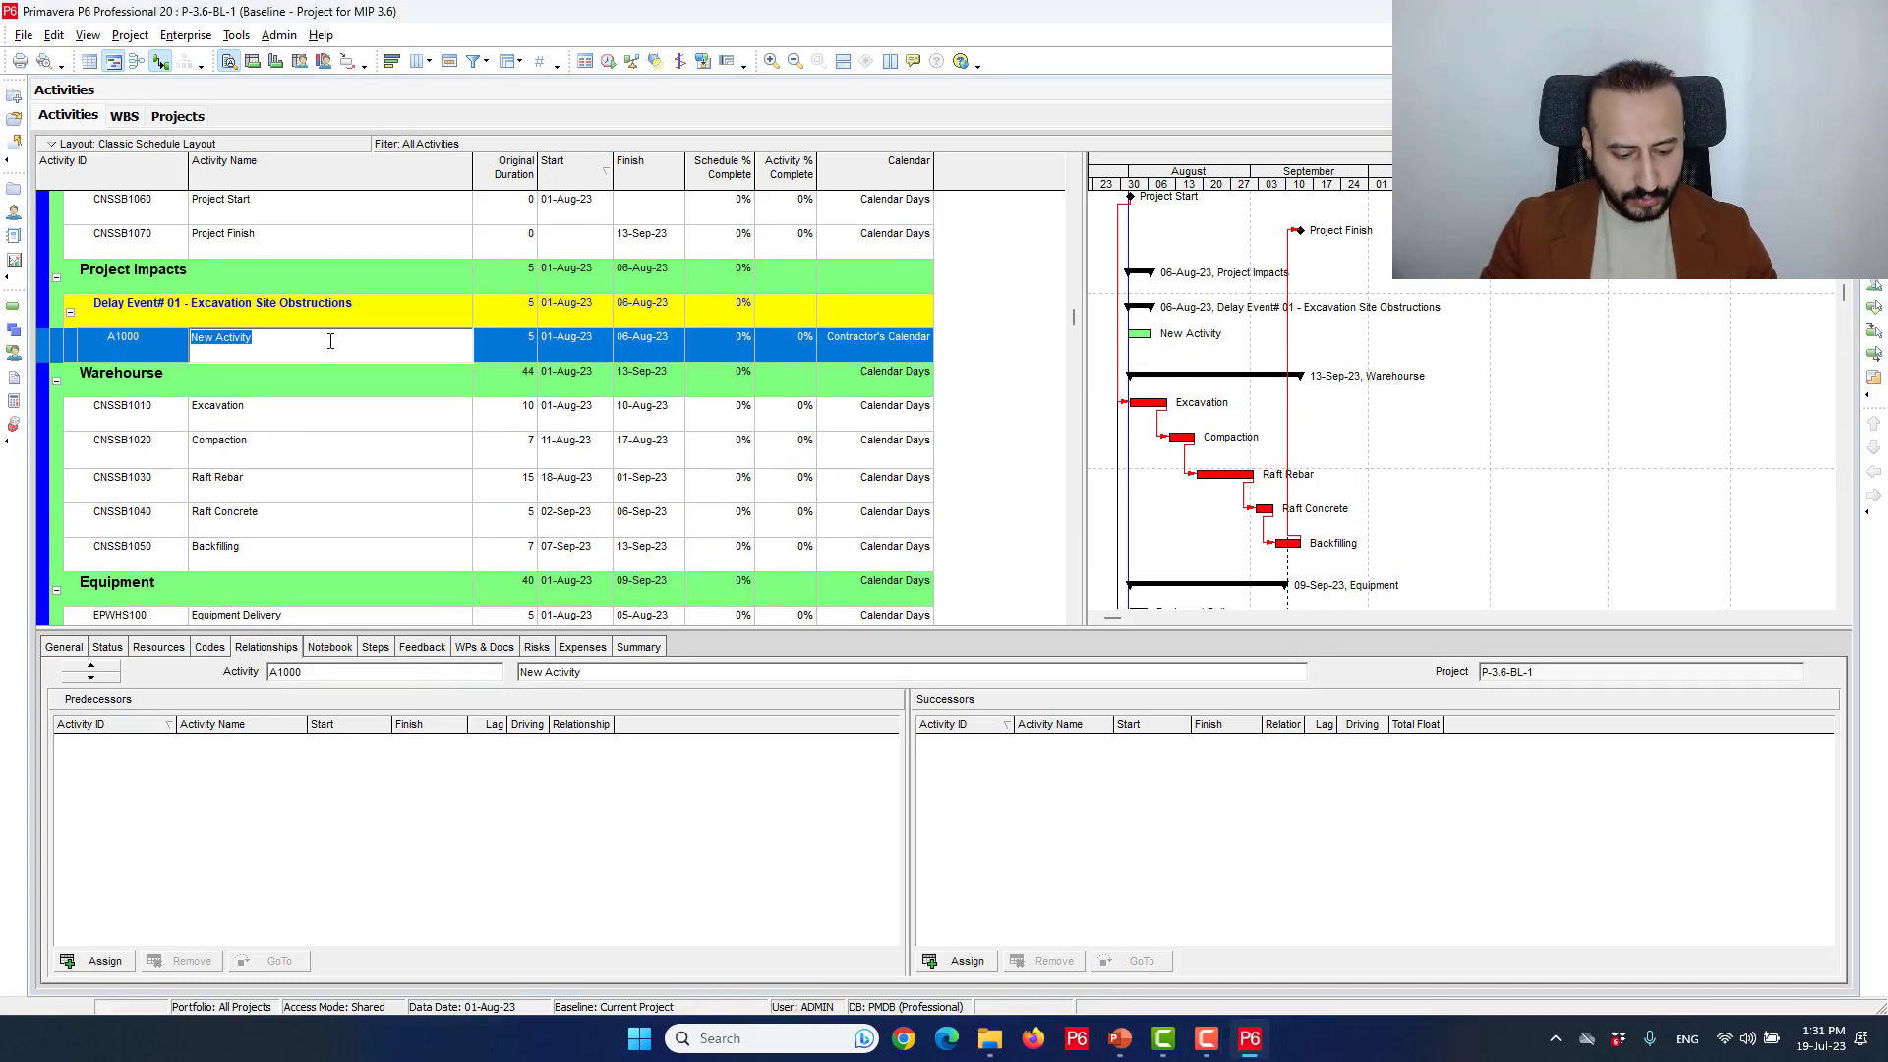
pyautogui.write('Site Obs')
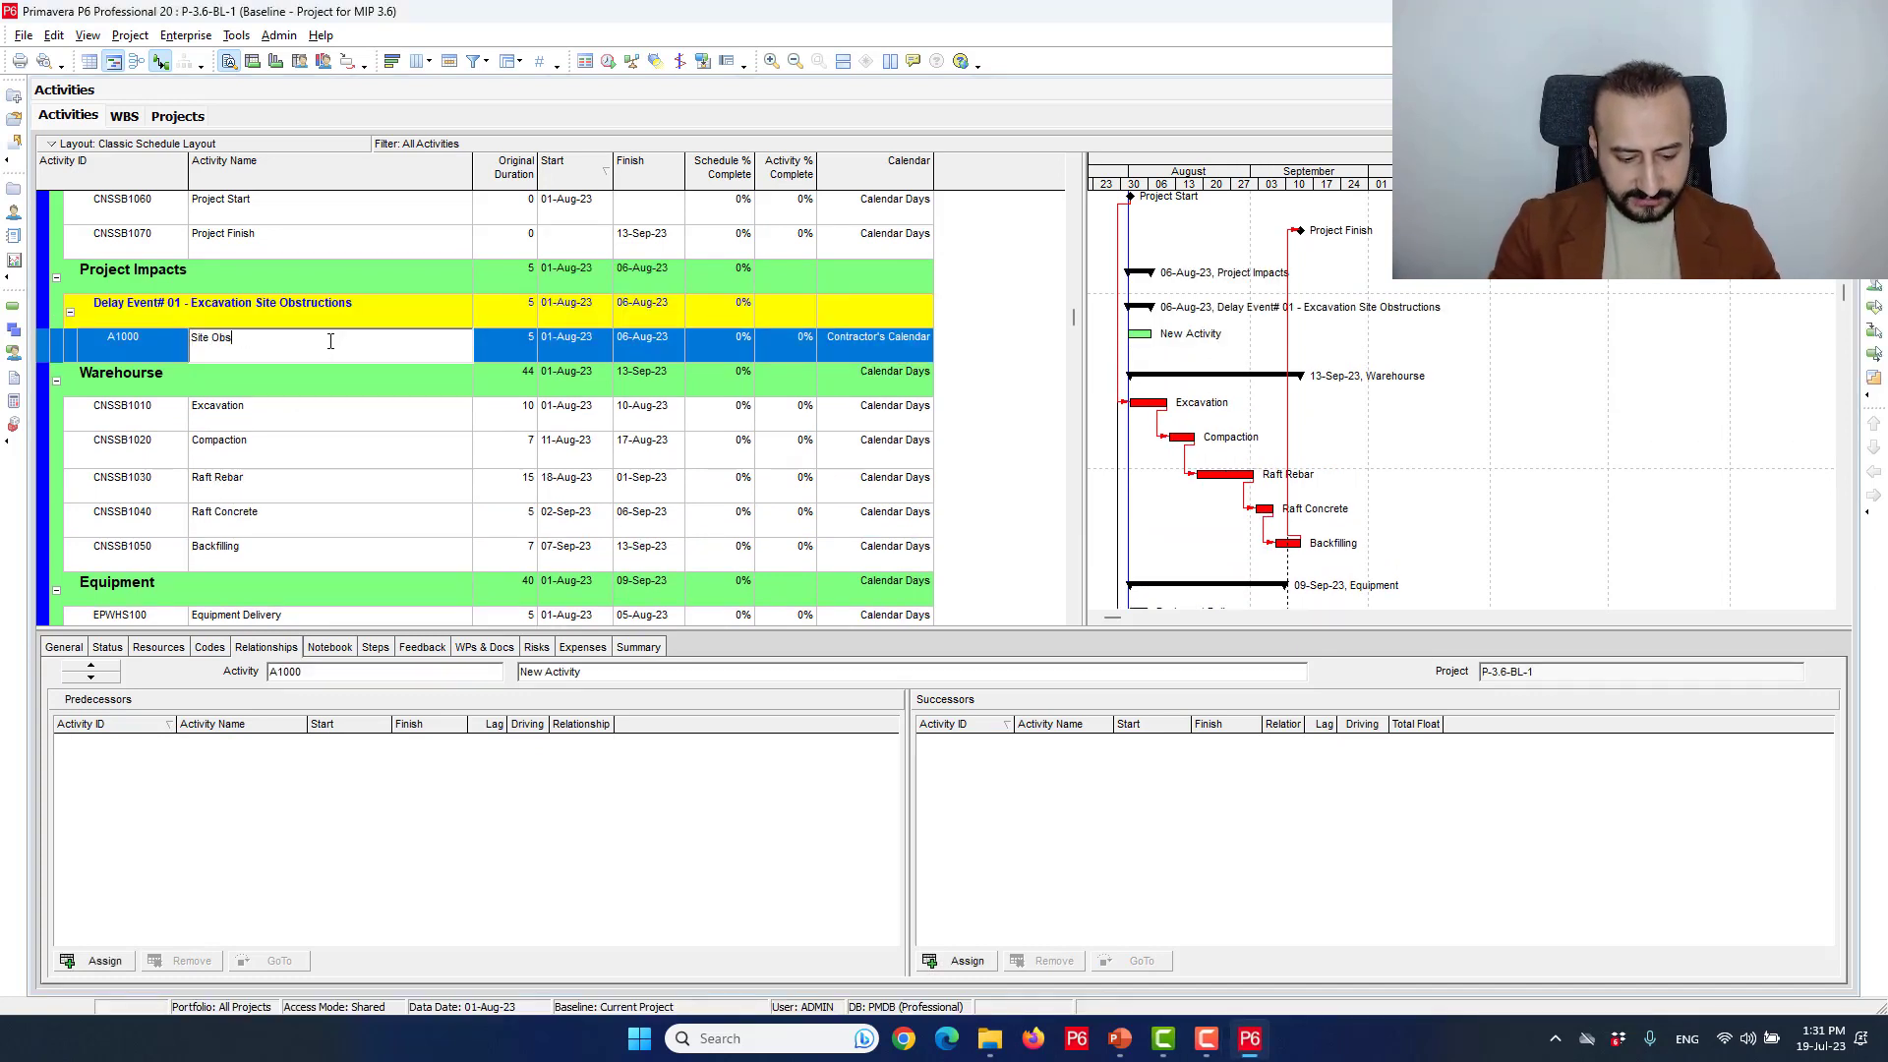
pyautogui.write('tructions')
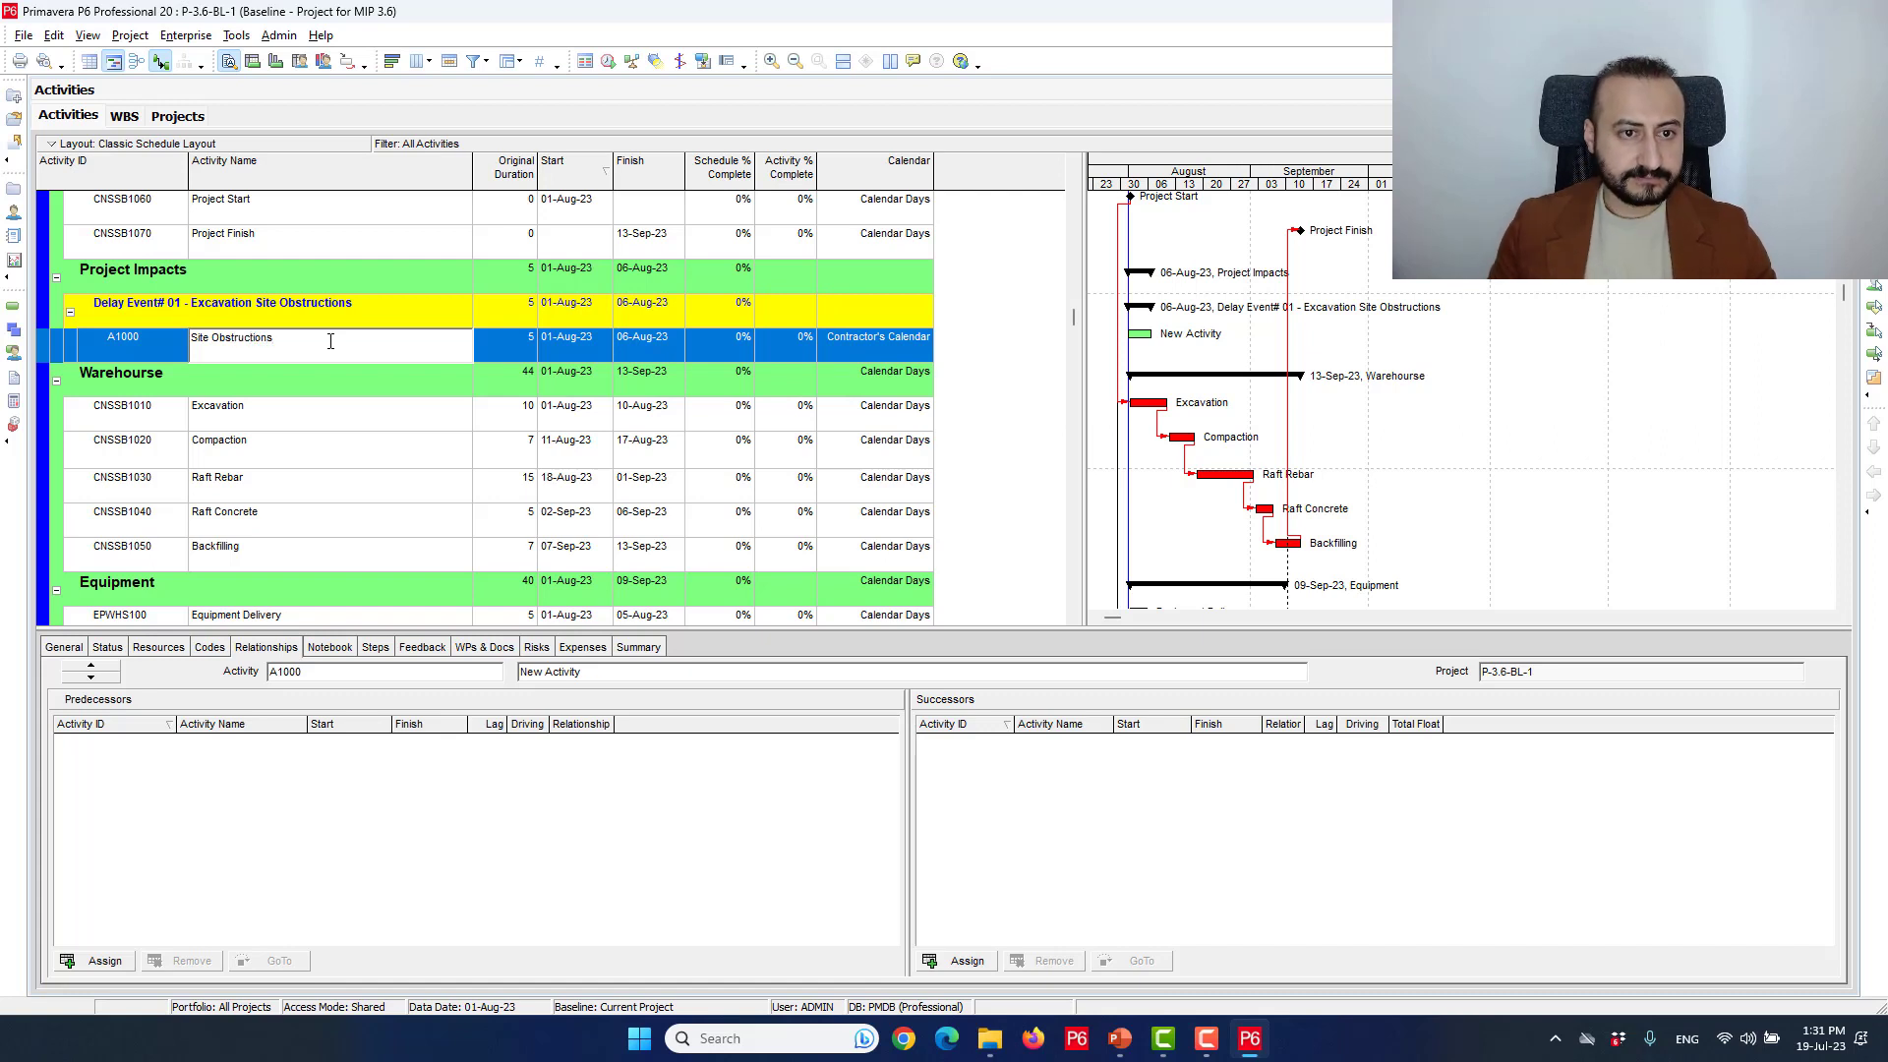
pyautogui.press('Return')
# Set the original duration of the Site Obstructions activity to 7.
pyautogui.click(513, 354)
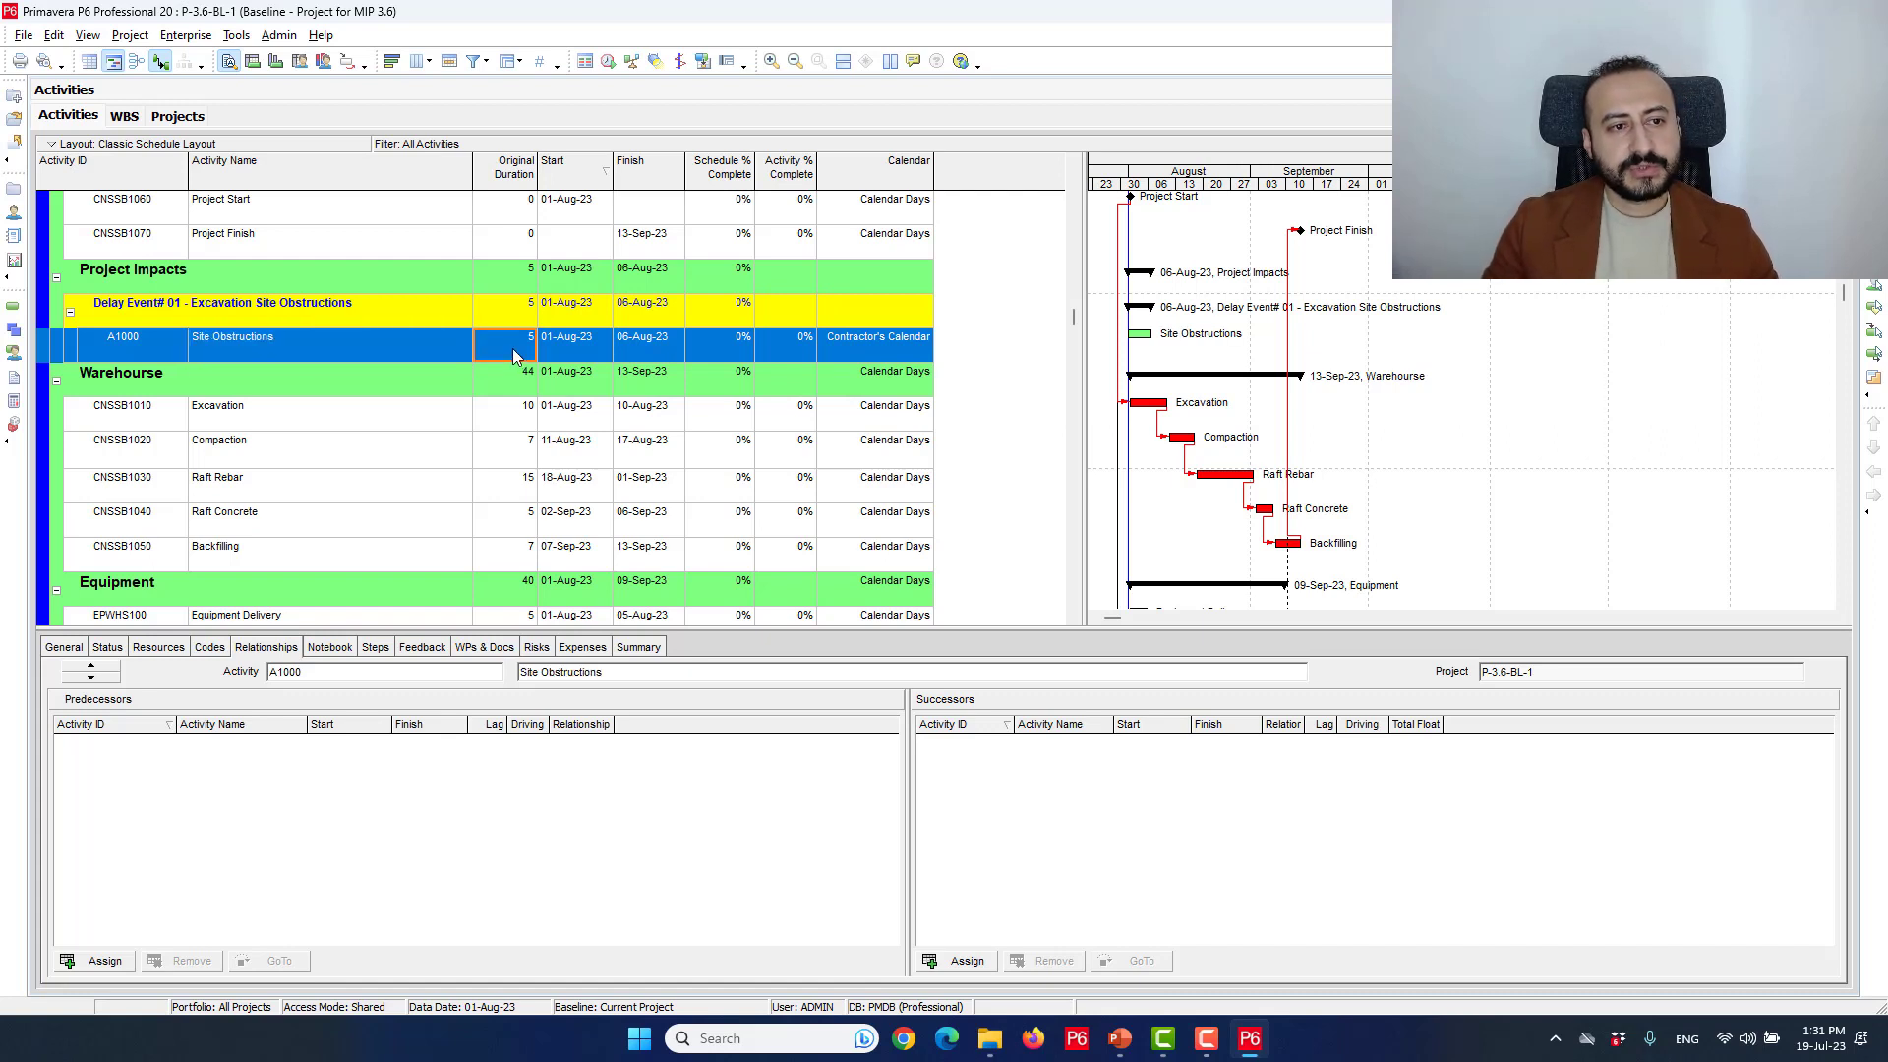
pyautogui.write('7')
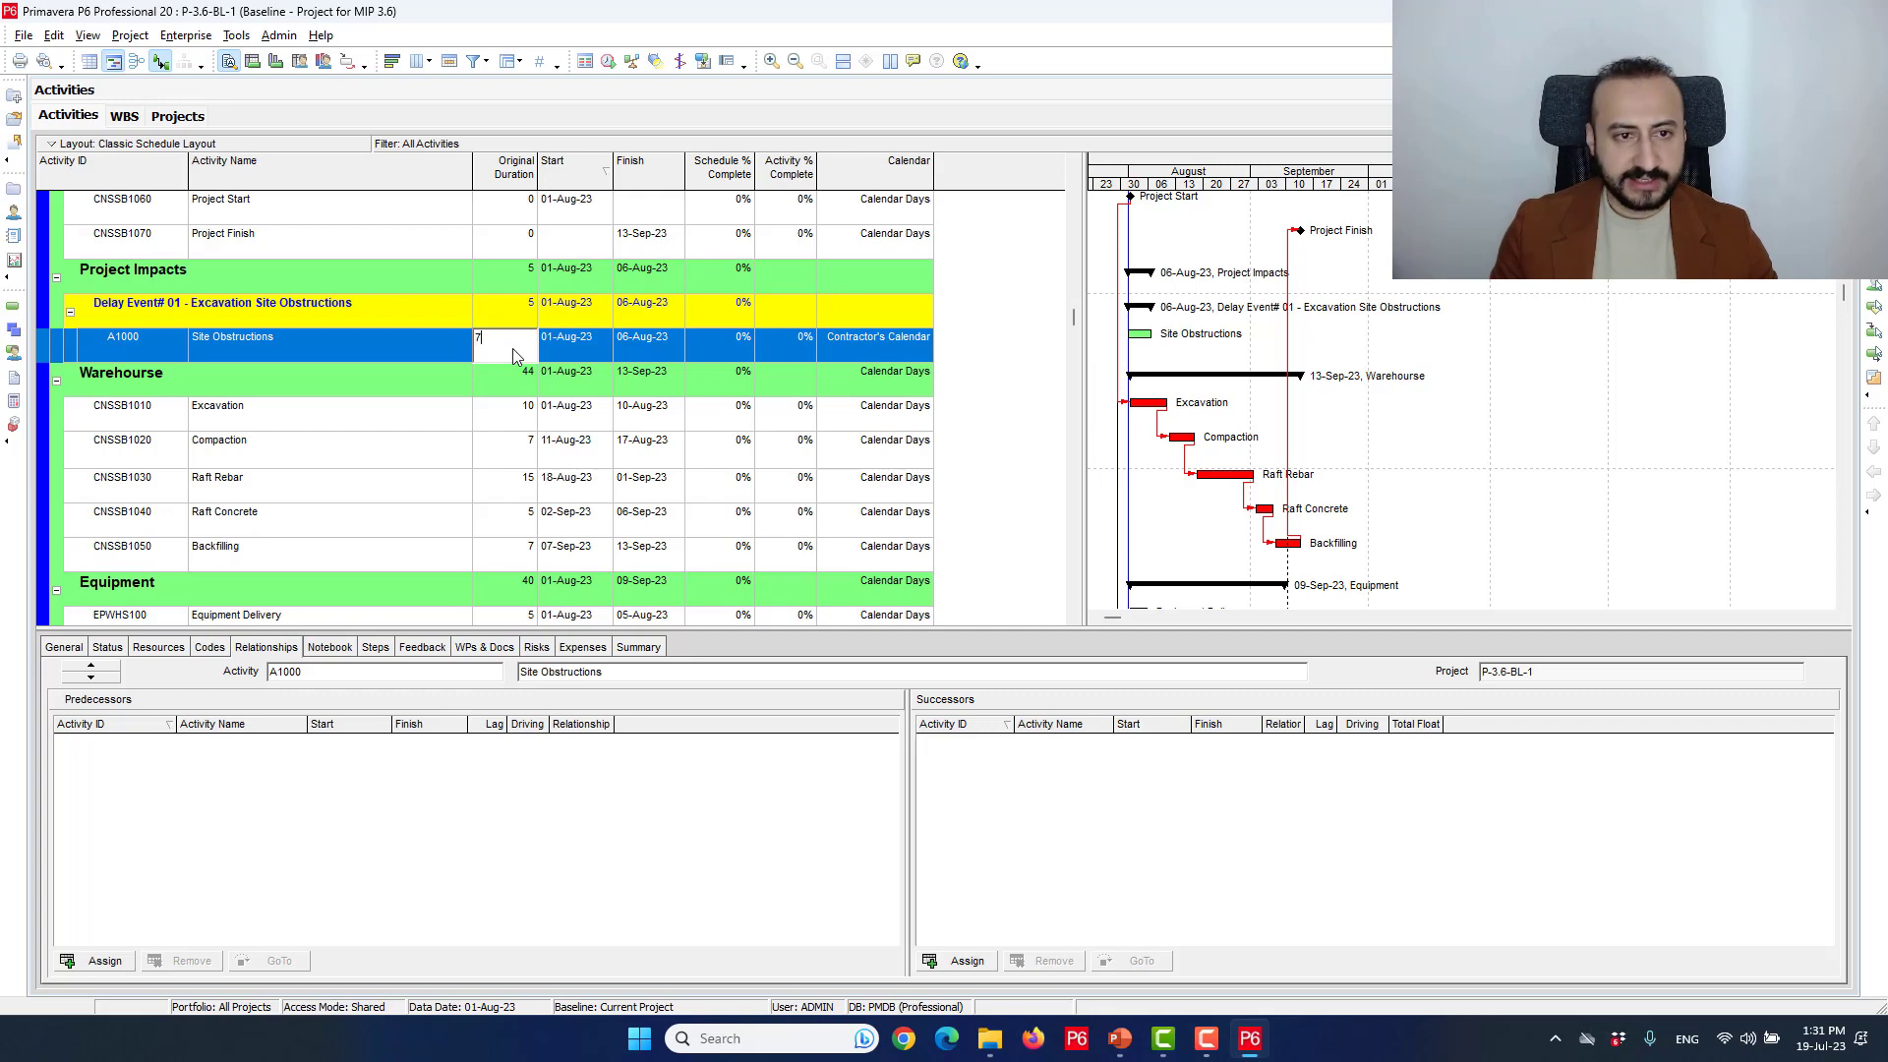
pyautogui.press('Return')
# Remove the Schedule % Complete, Activity % Complete and Calendar columns from the activity table.
pyautogui.rightClick(513, 354)
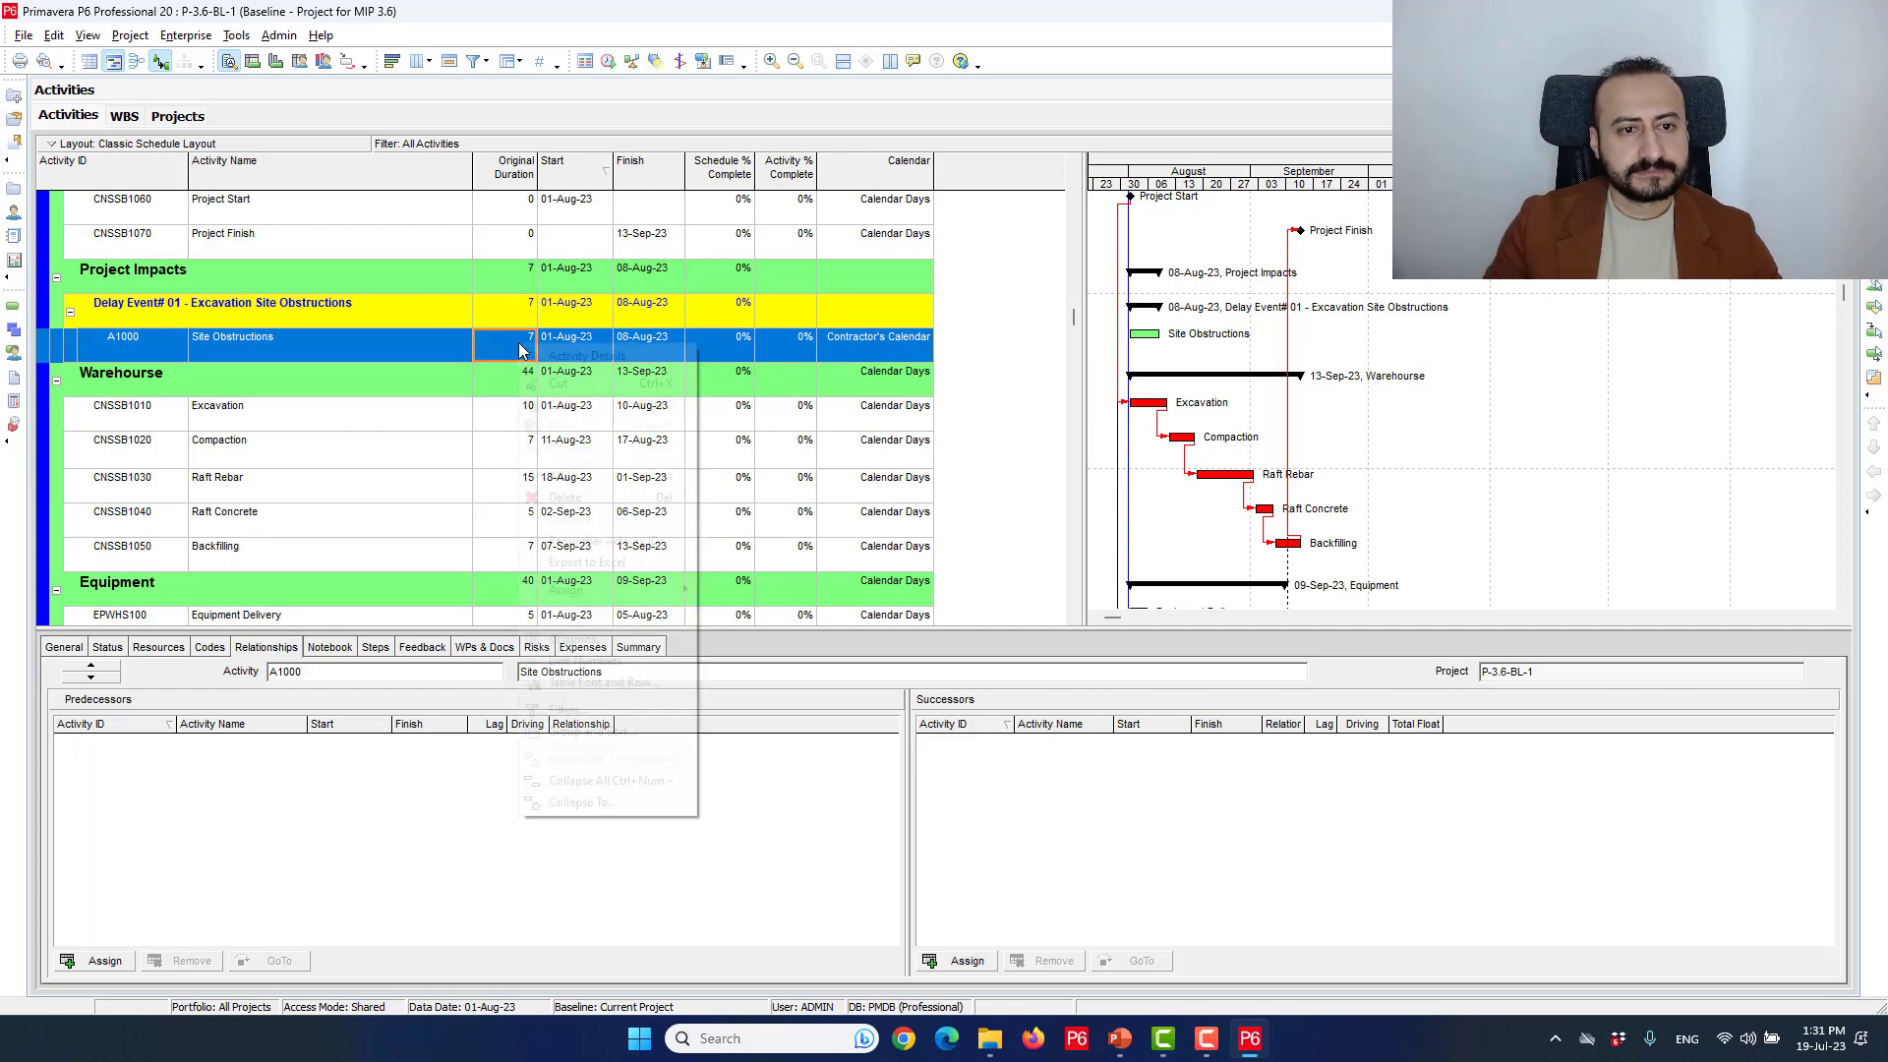
pyautogui.click(608, 641)
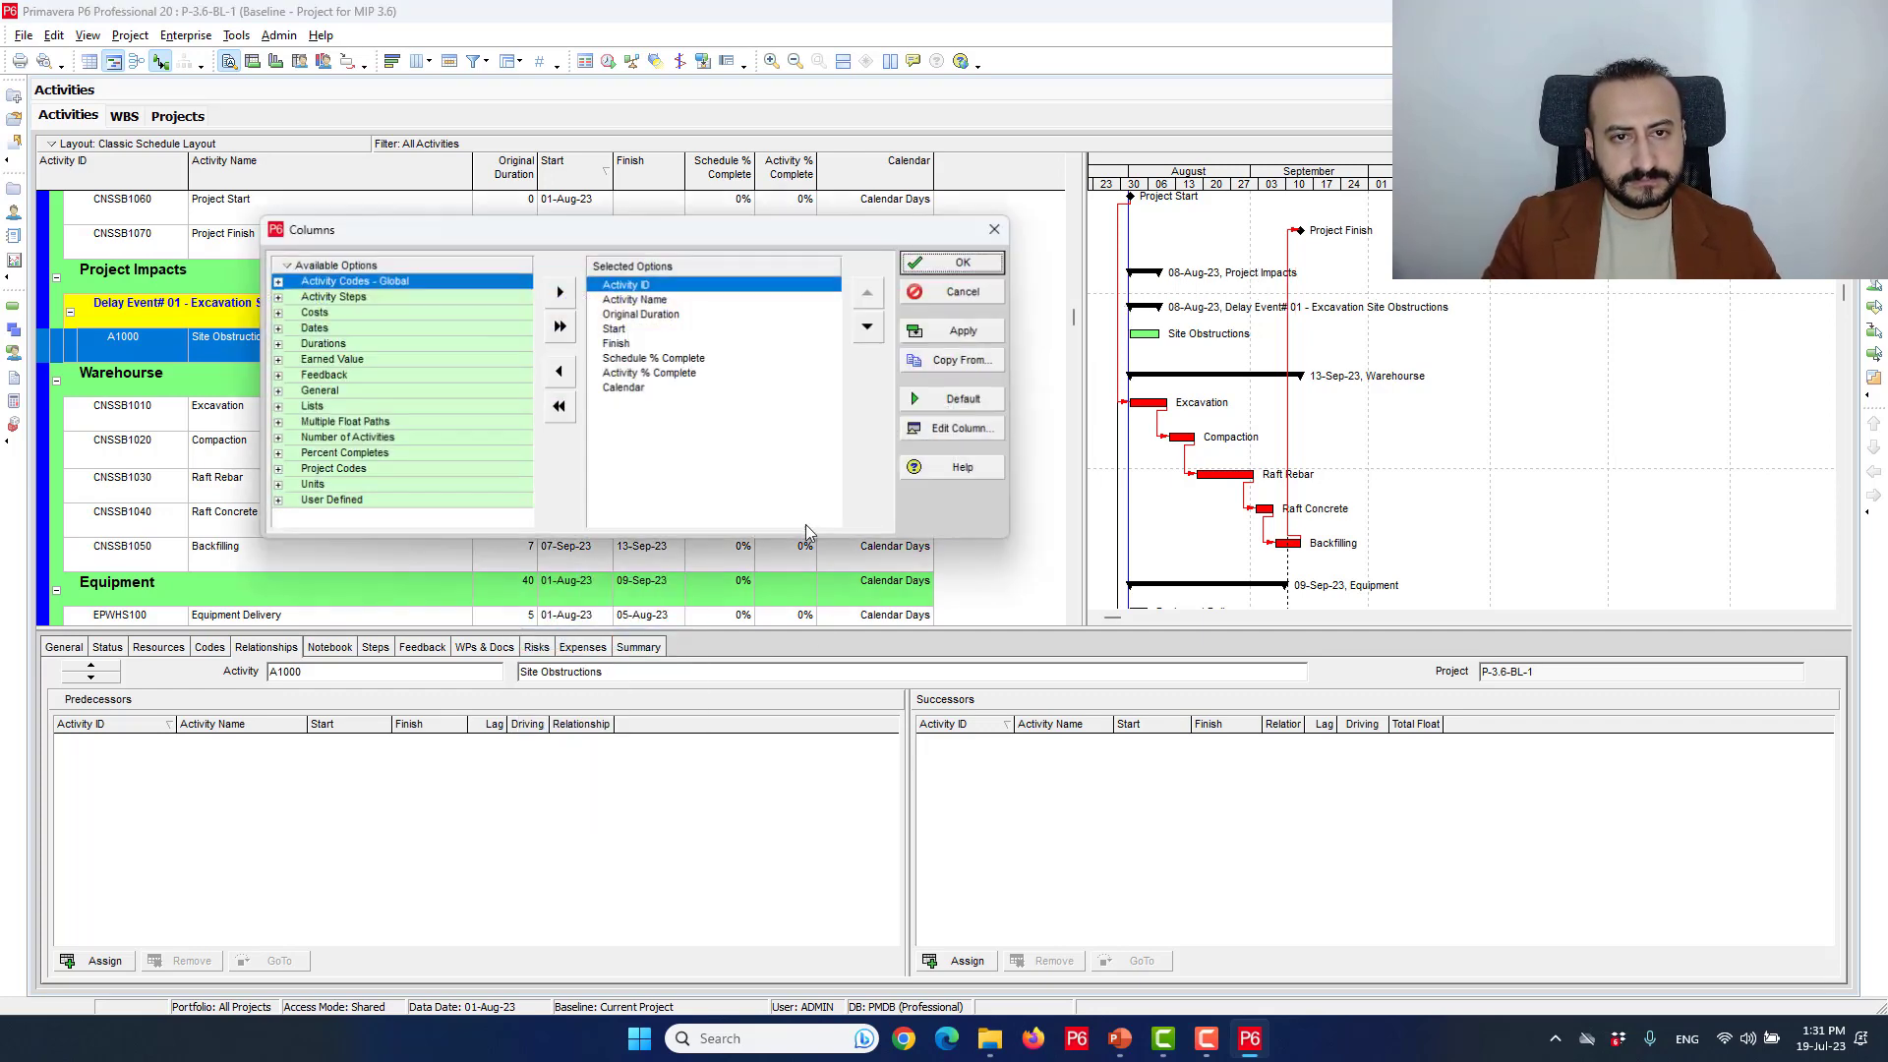
pyautogui.click(653, 359)
pyautogui.click(561, 372)
pyautogui.click(560, 372)
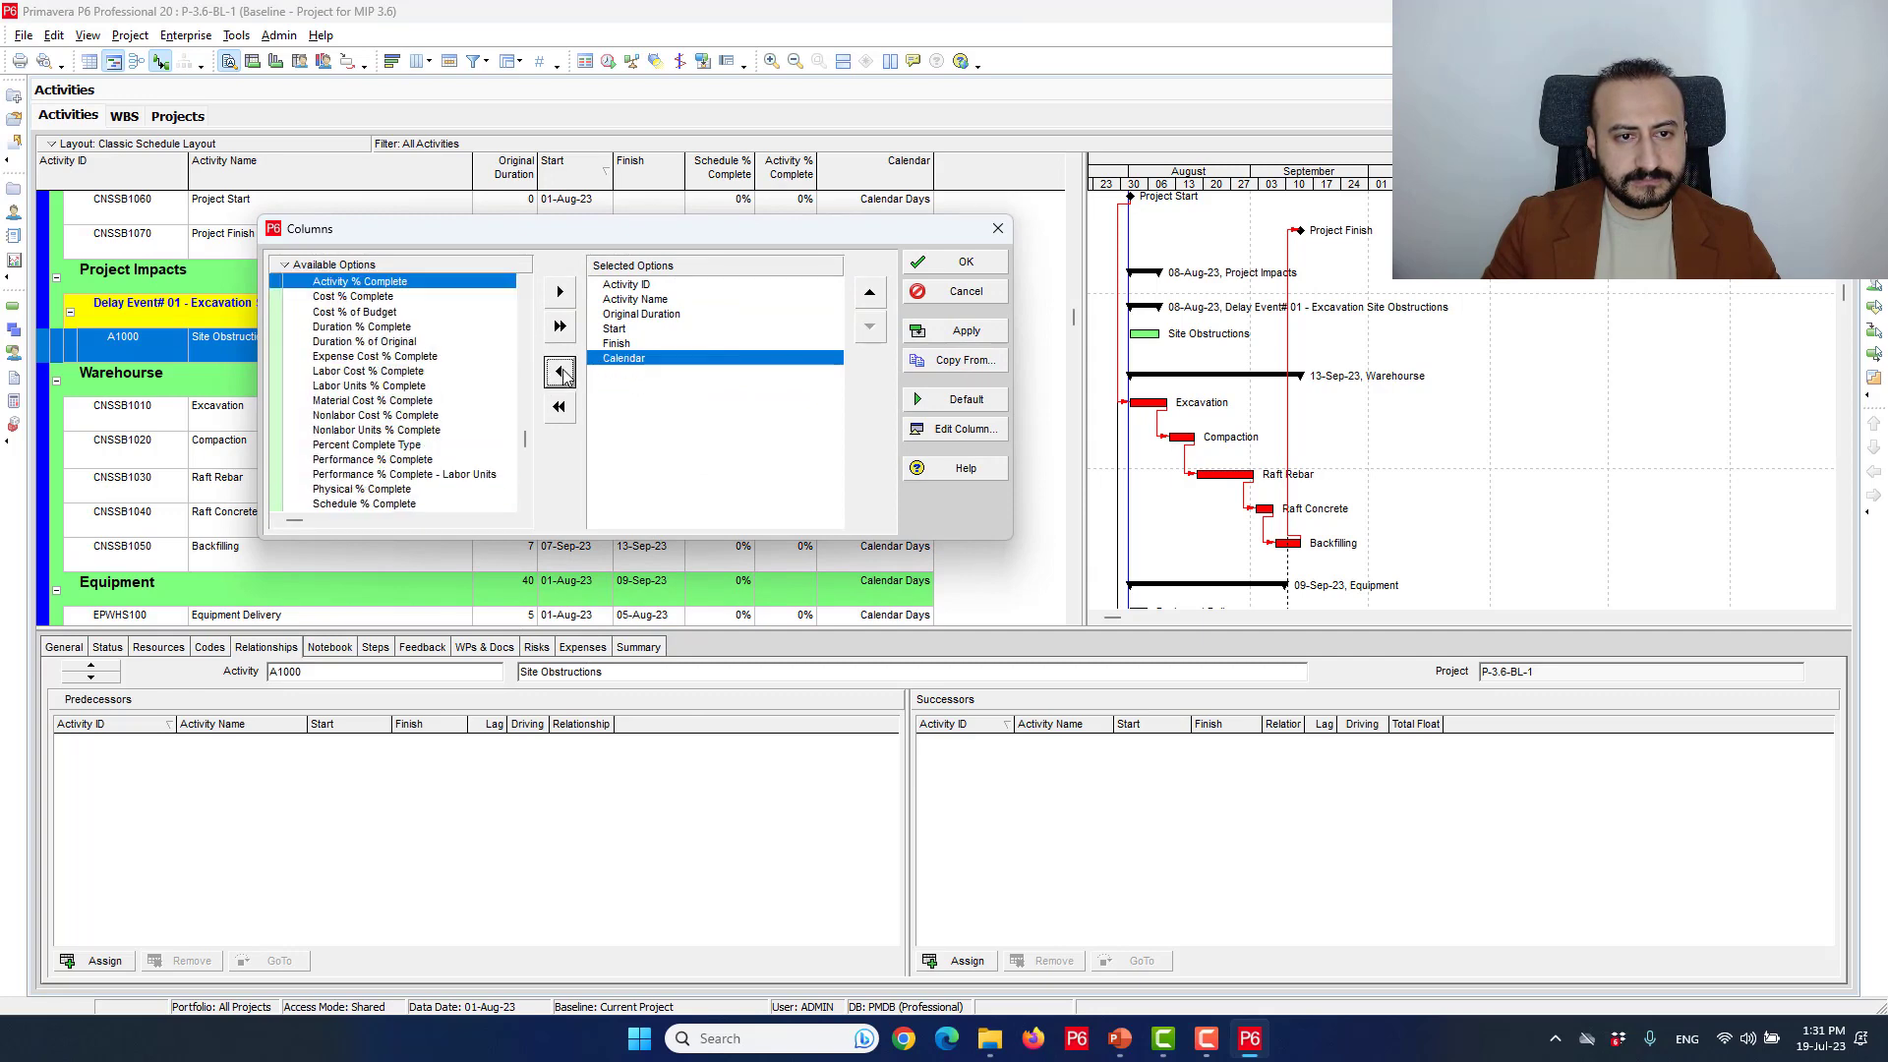
pyautogui.click(561, 372)
pyautogui.click(966, 261)
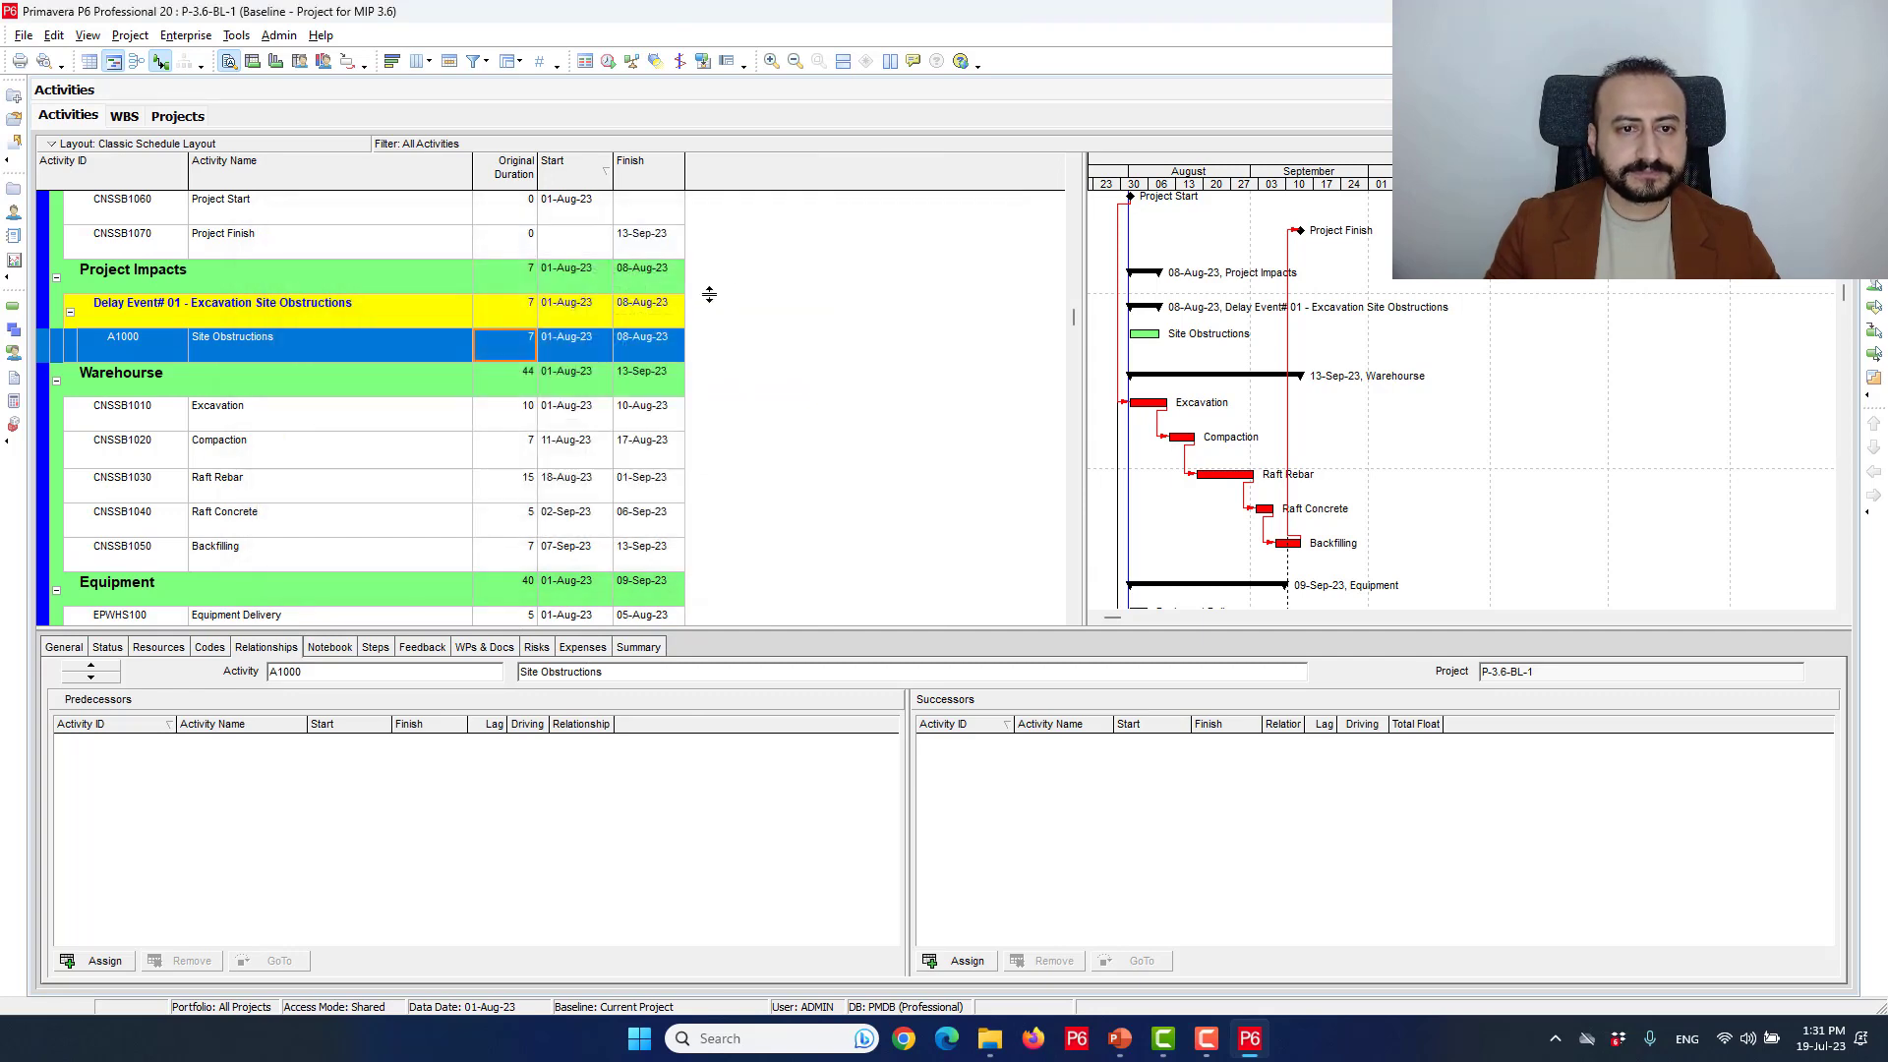
# Assign the Project Start milestone as predecessor of the Site Obstructions activity.
pyautogui.click(417, 340)
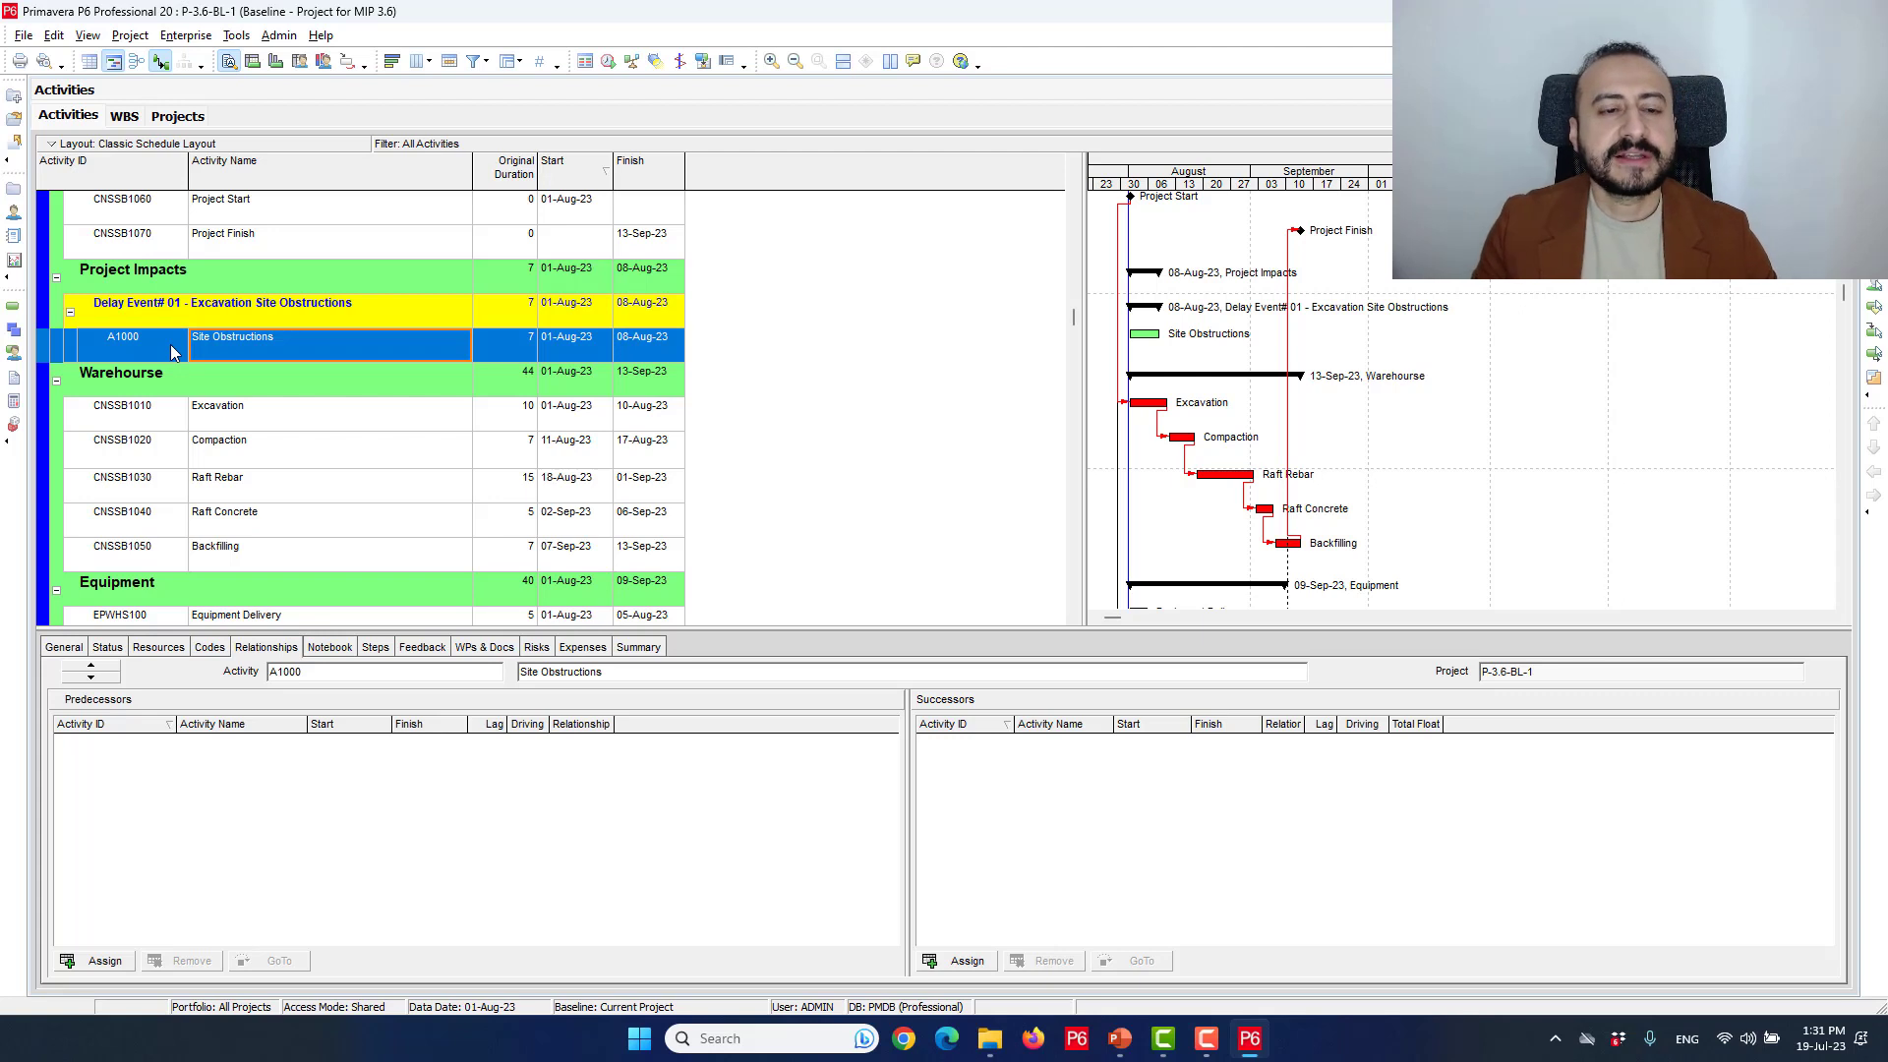
pyautogui.click(269, 410)
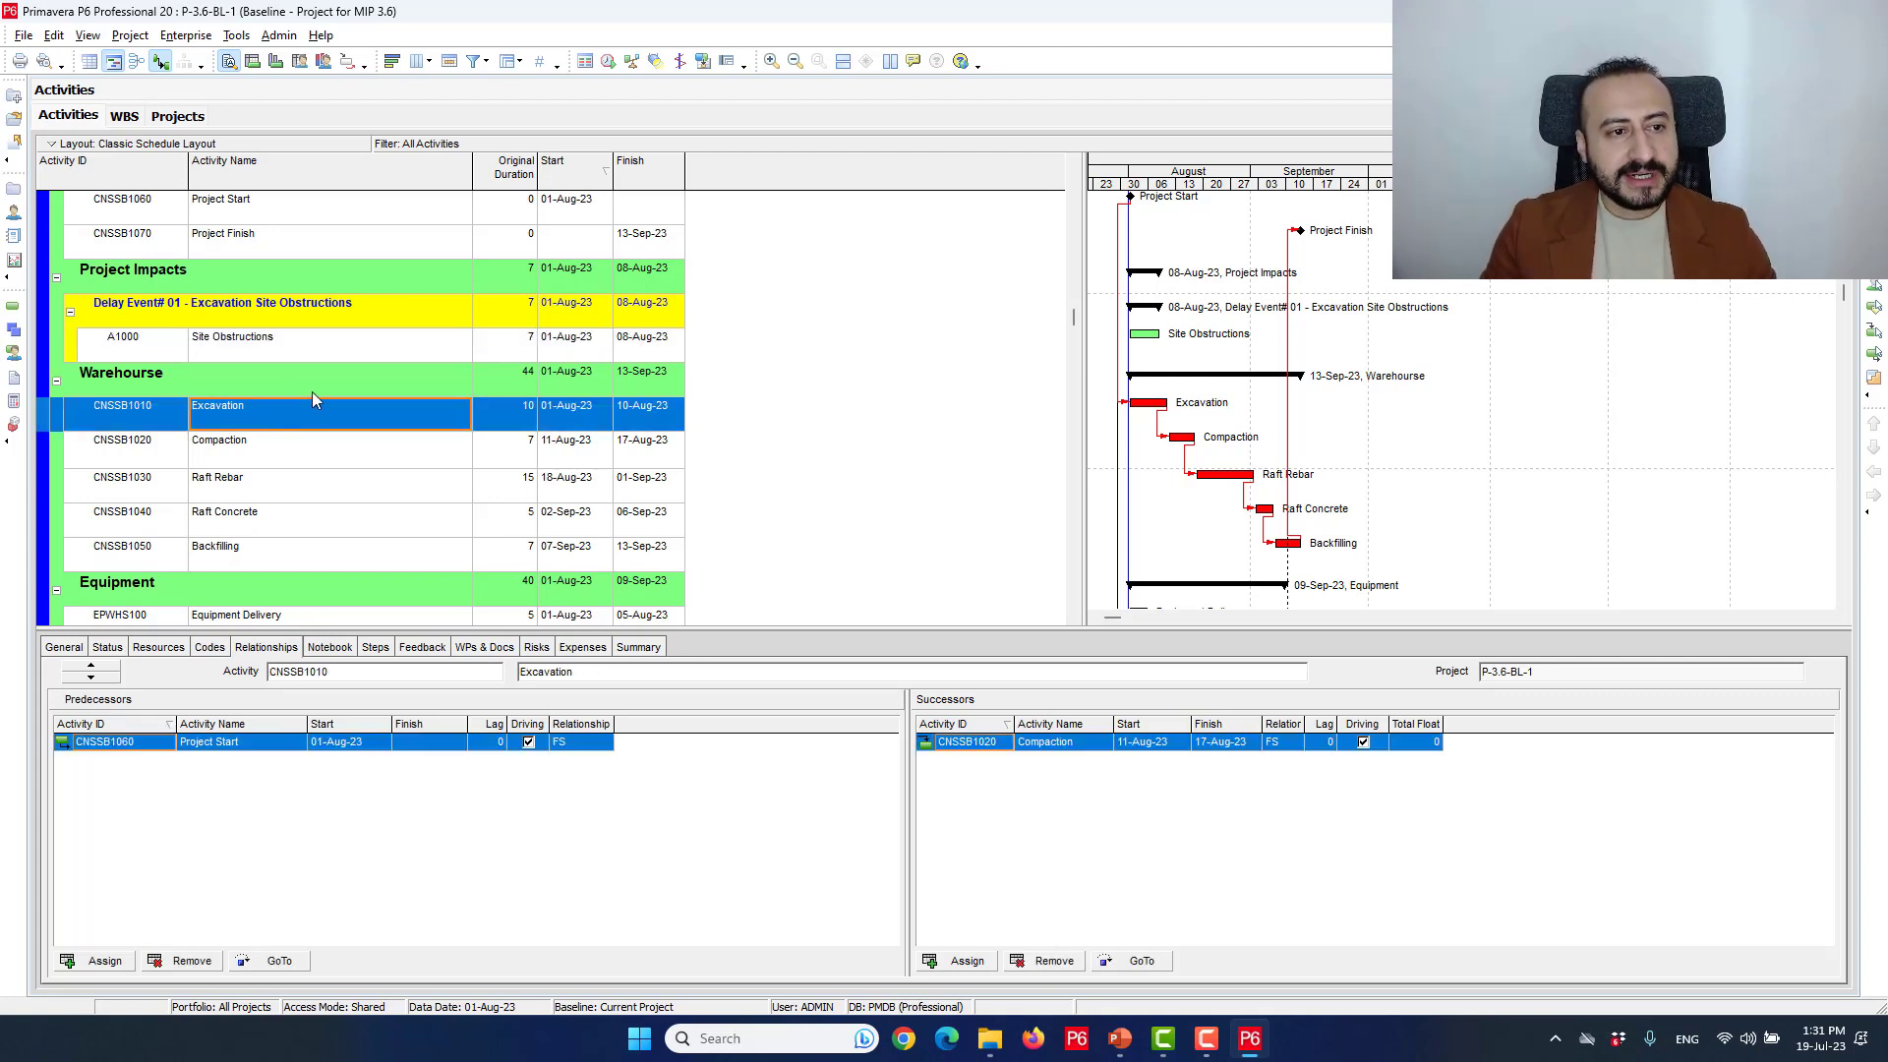
pyautogui.click(325, 342)
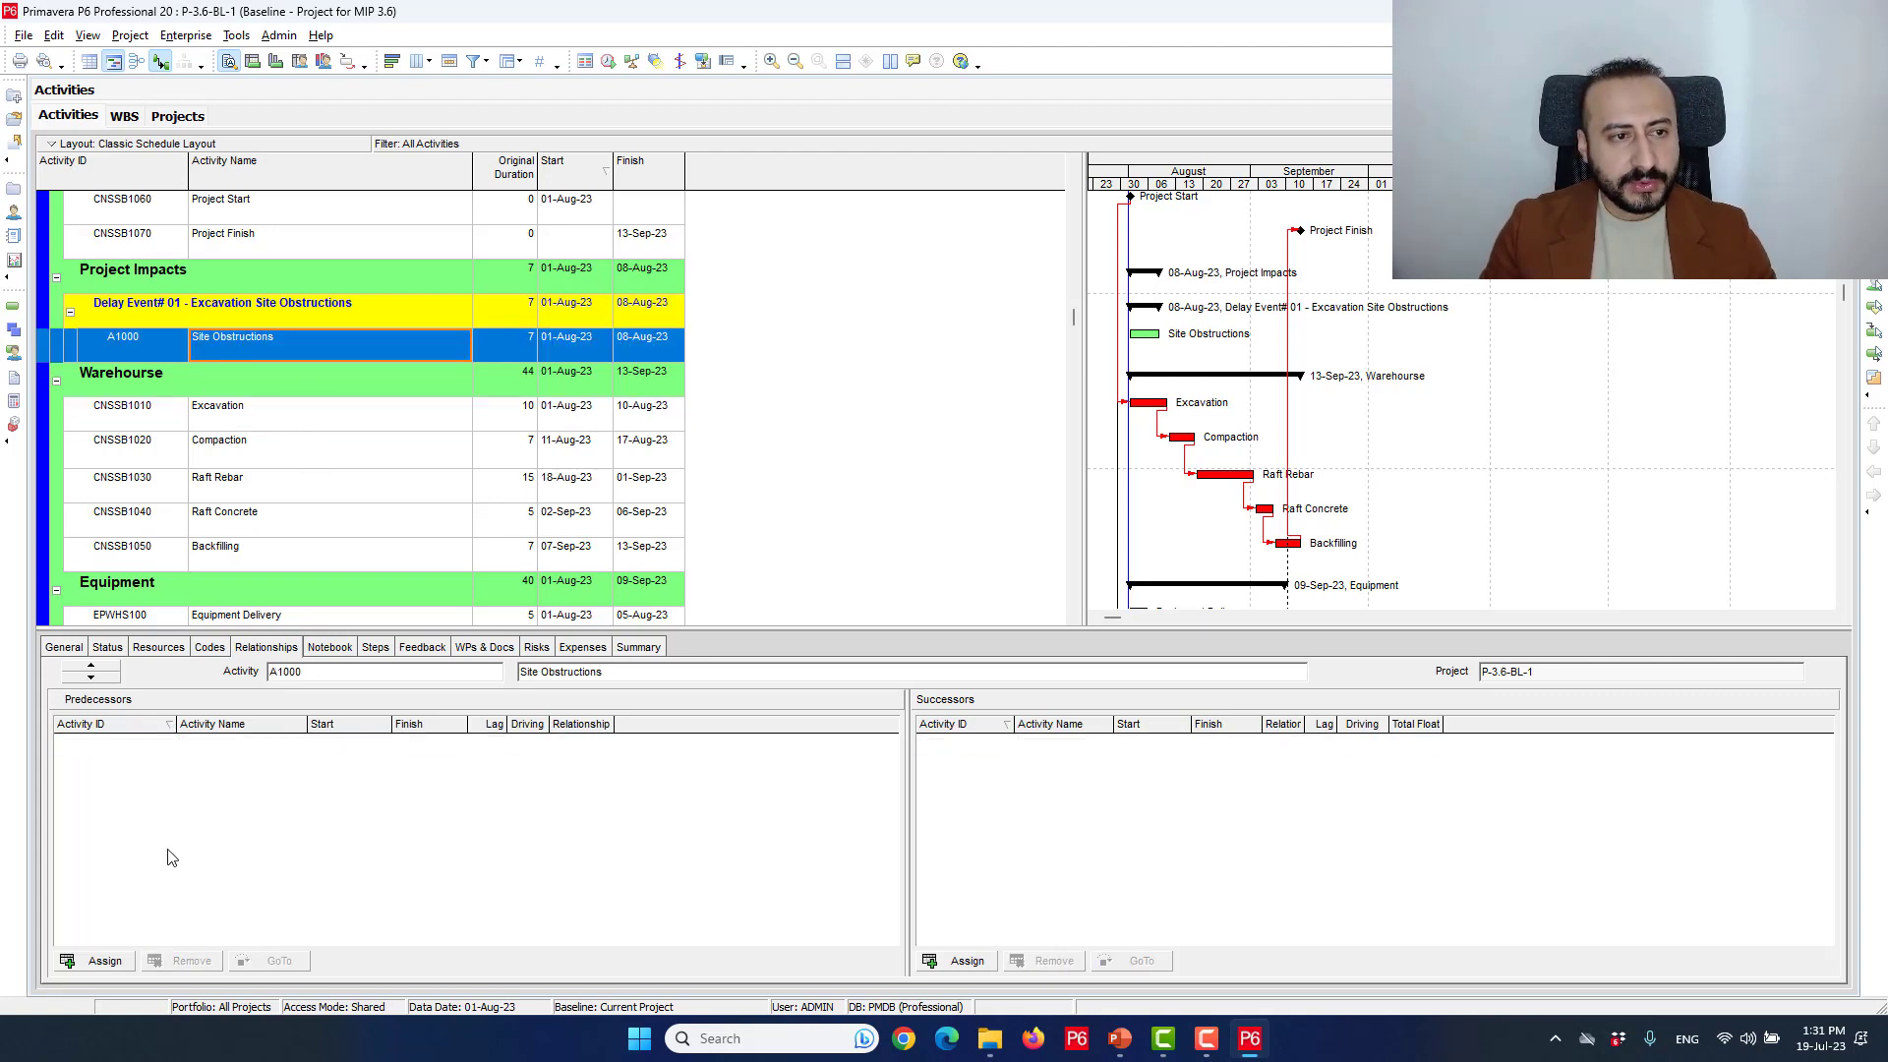
pyautogui.click(111, 968)
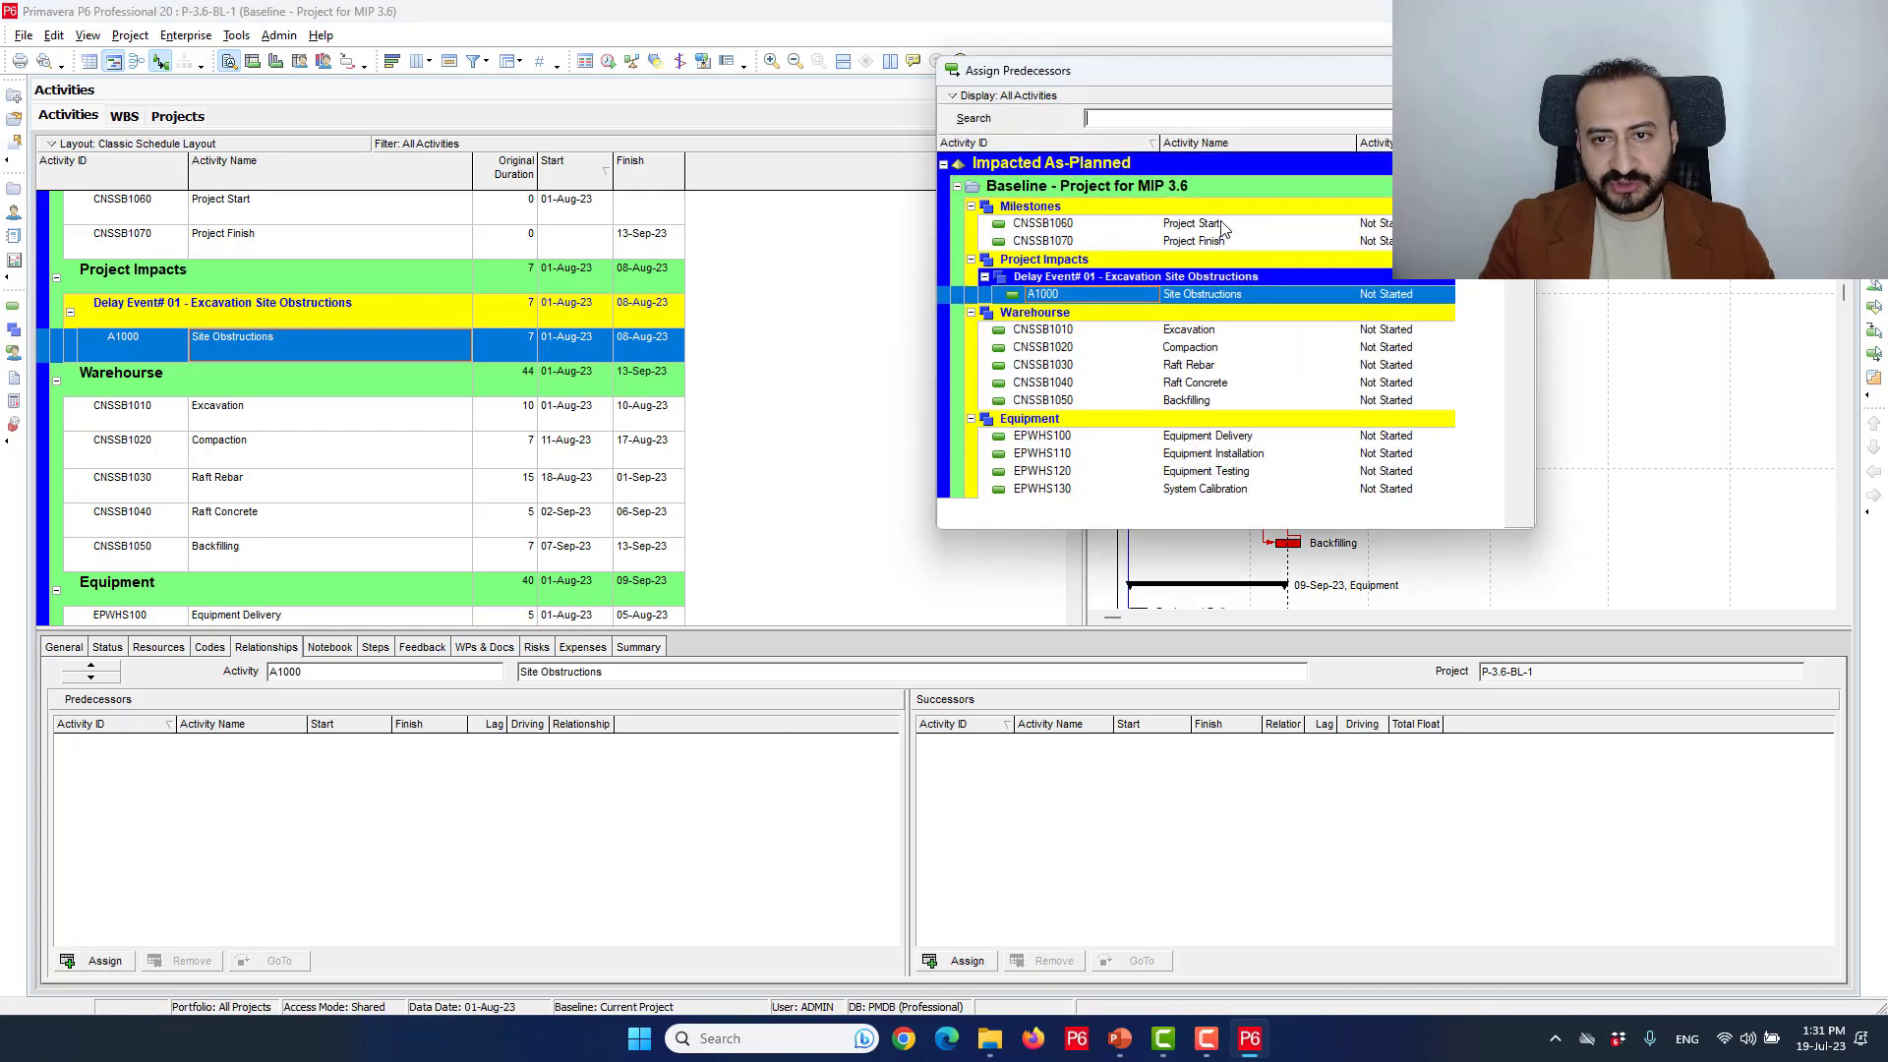
pyautogui.click(1222, 225)
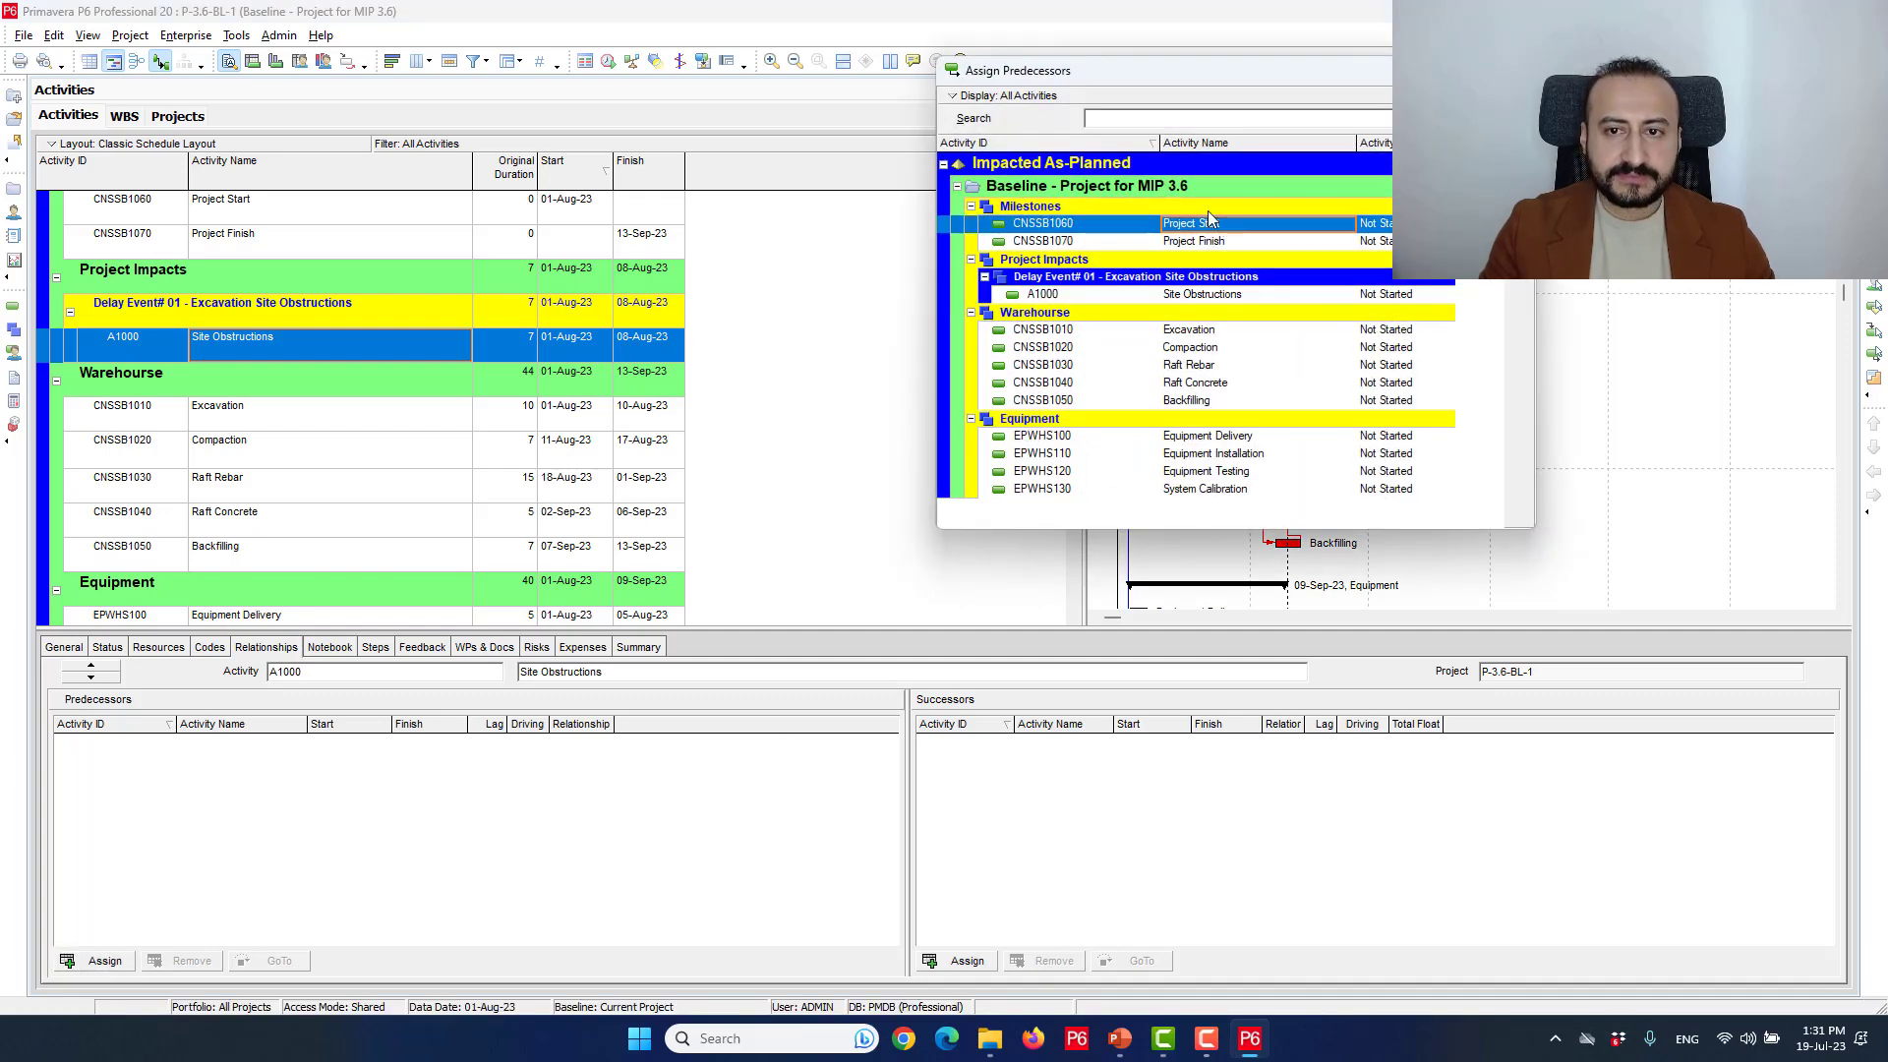
pyautogui.doubleClick(1218, 229)
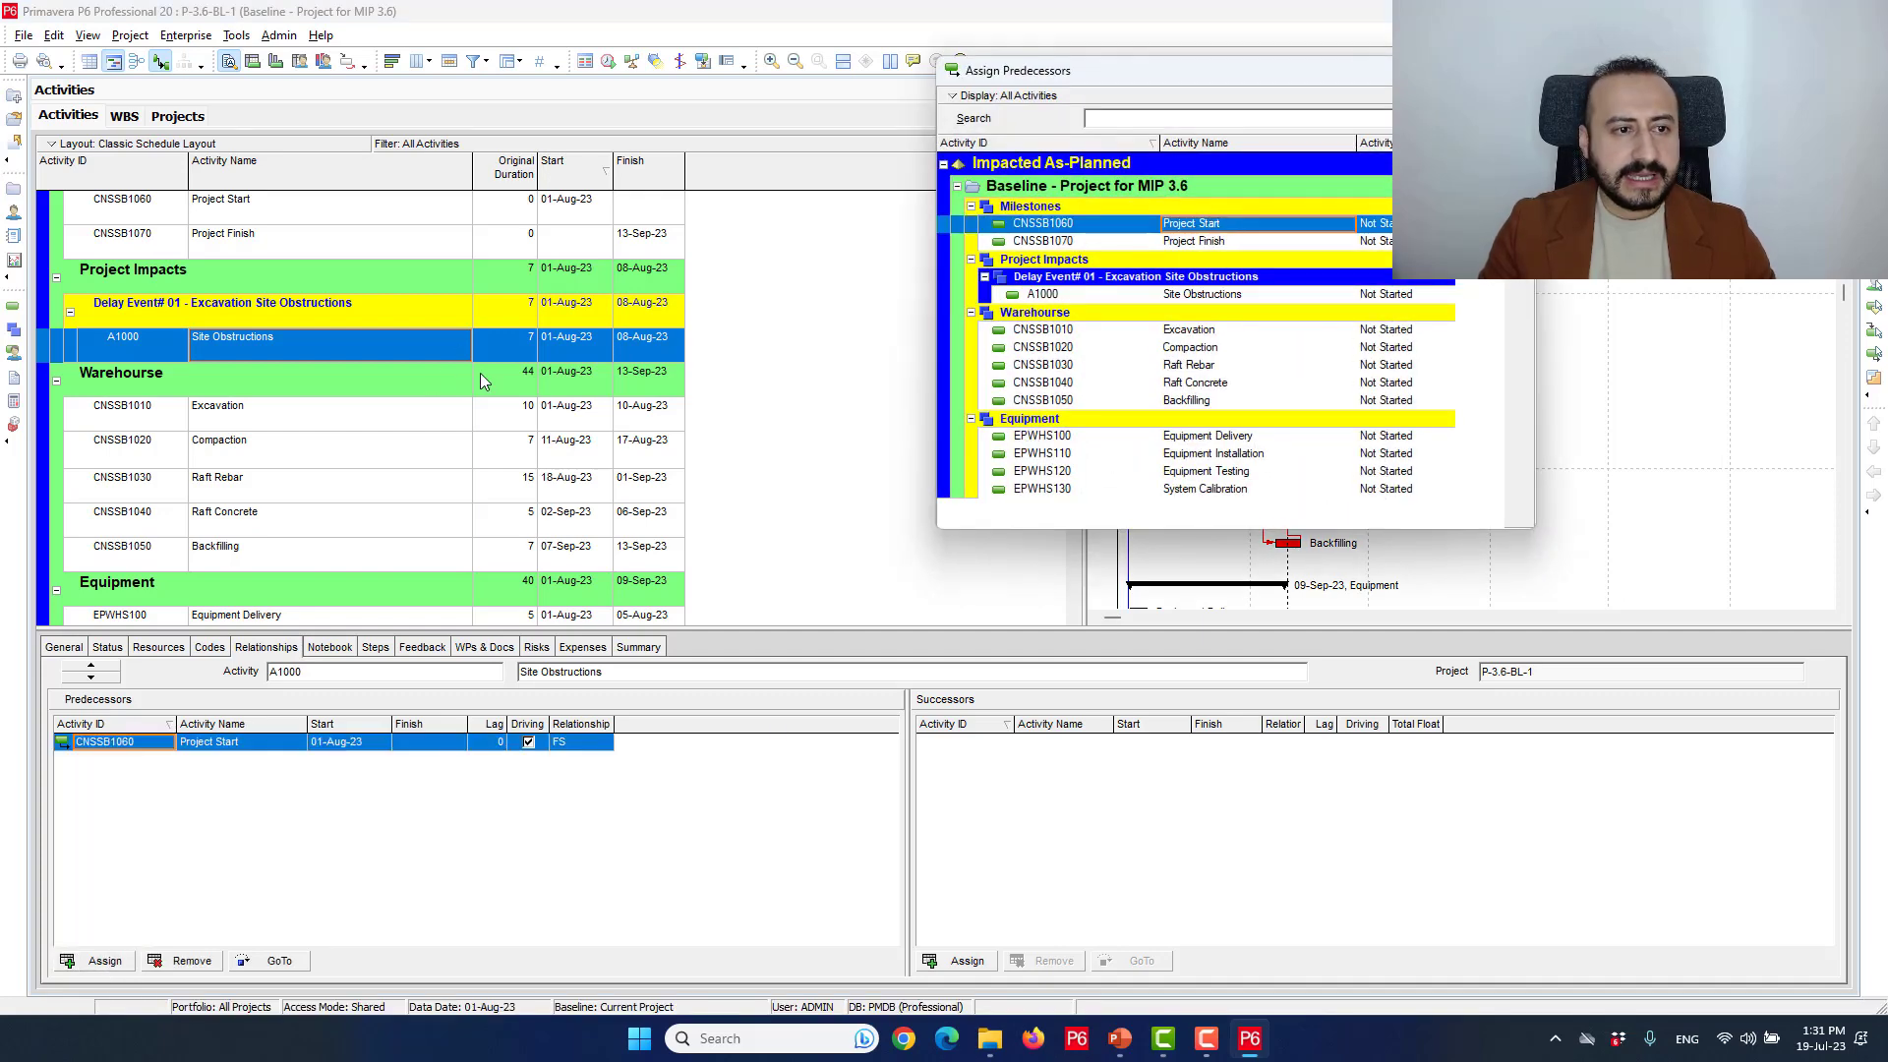
# Assign Excavation as successor of the Site Obstructions activity and close the assignment dialogs.
pyautogui.click(952, 968)
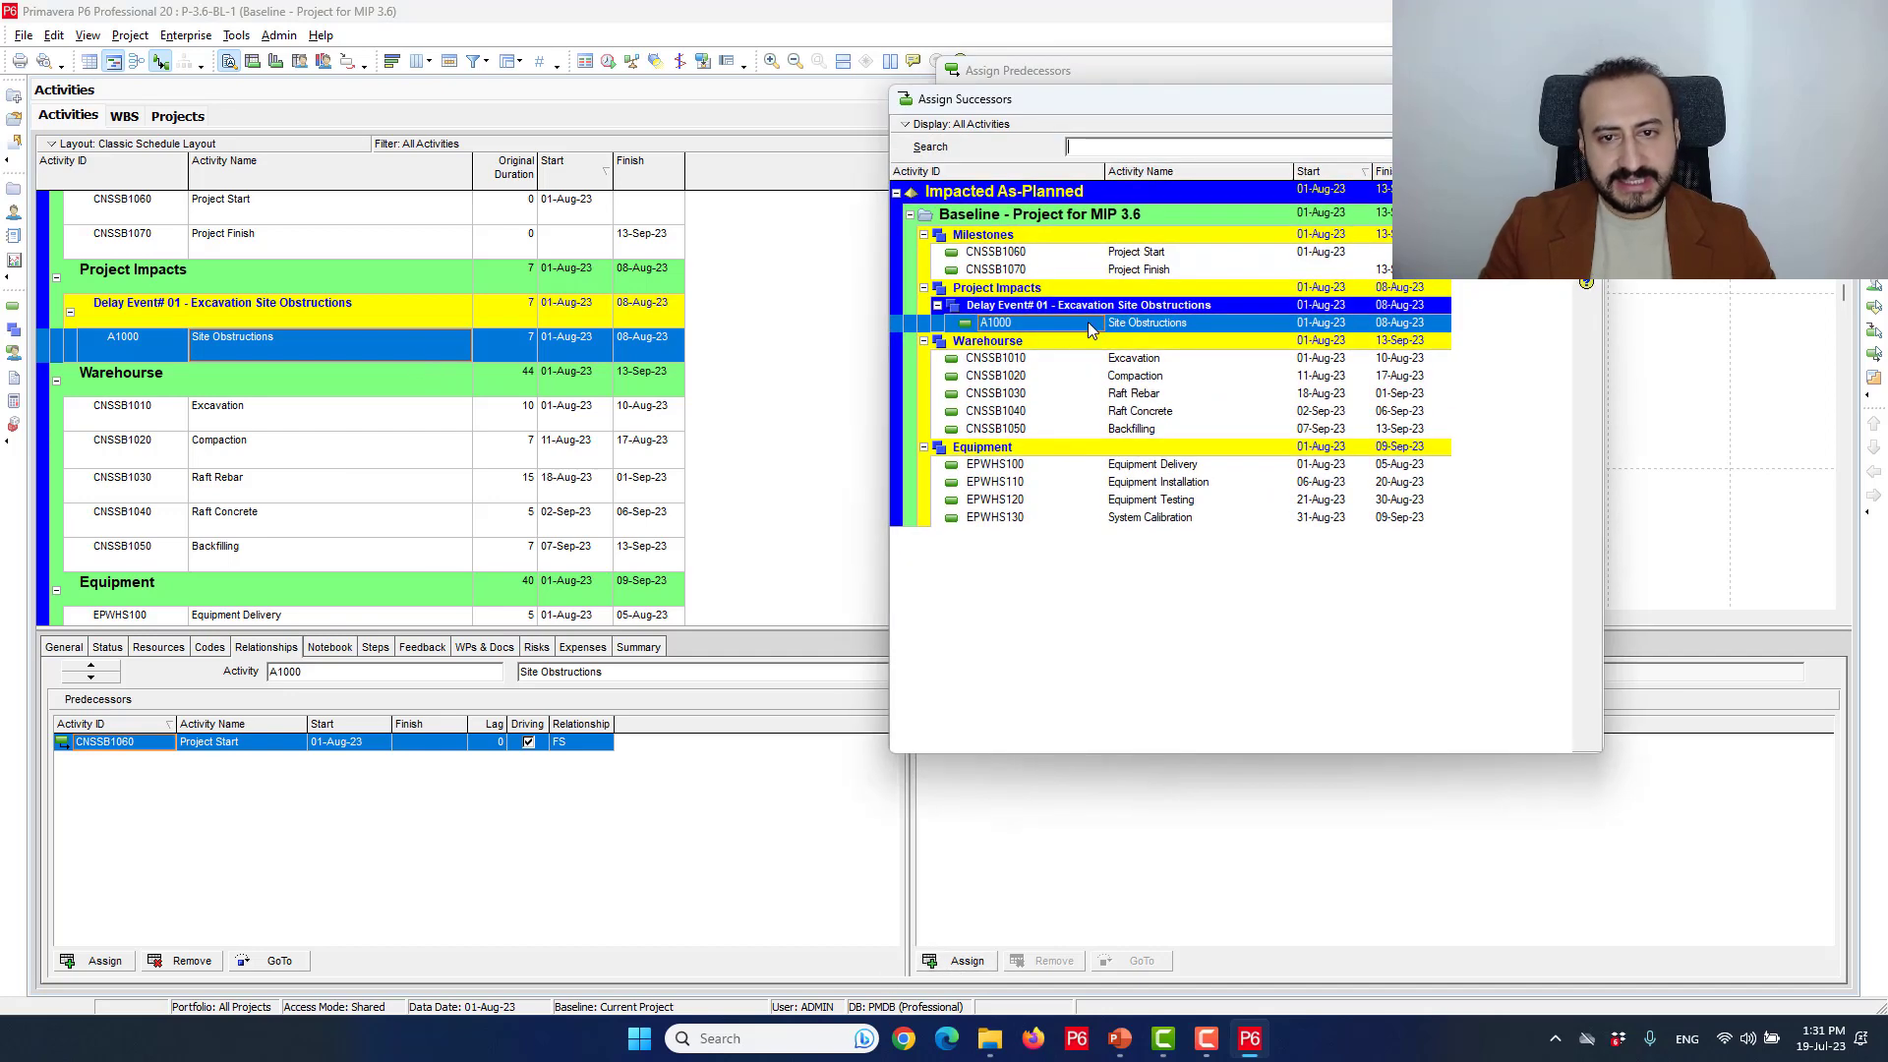
pyautogui.click(1160, 354)
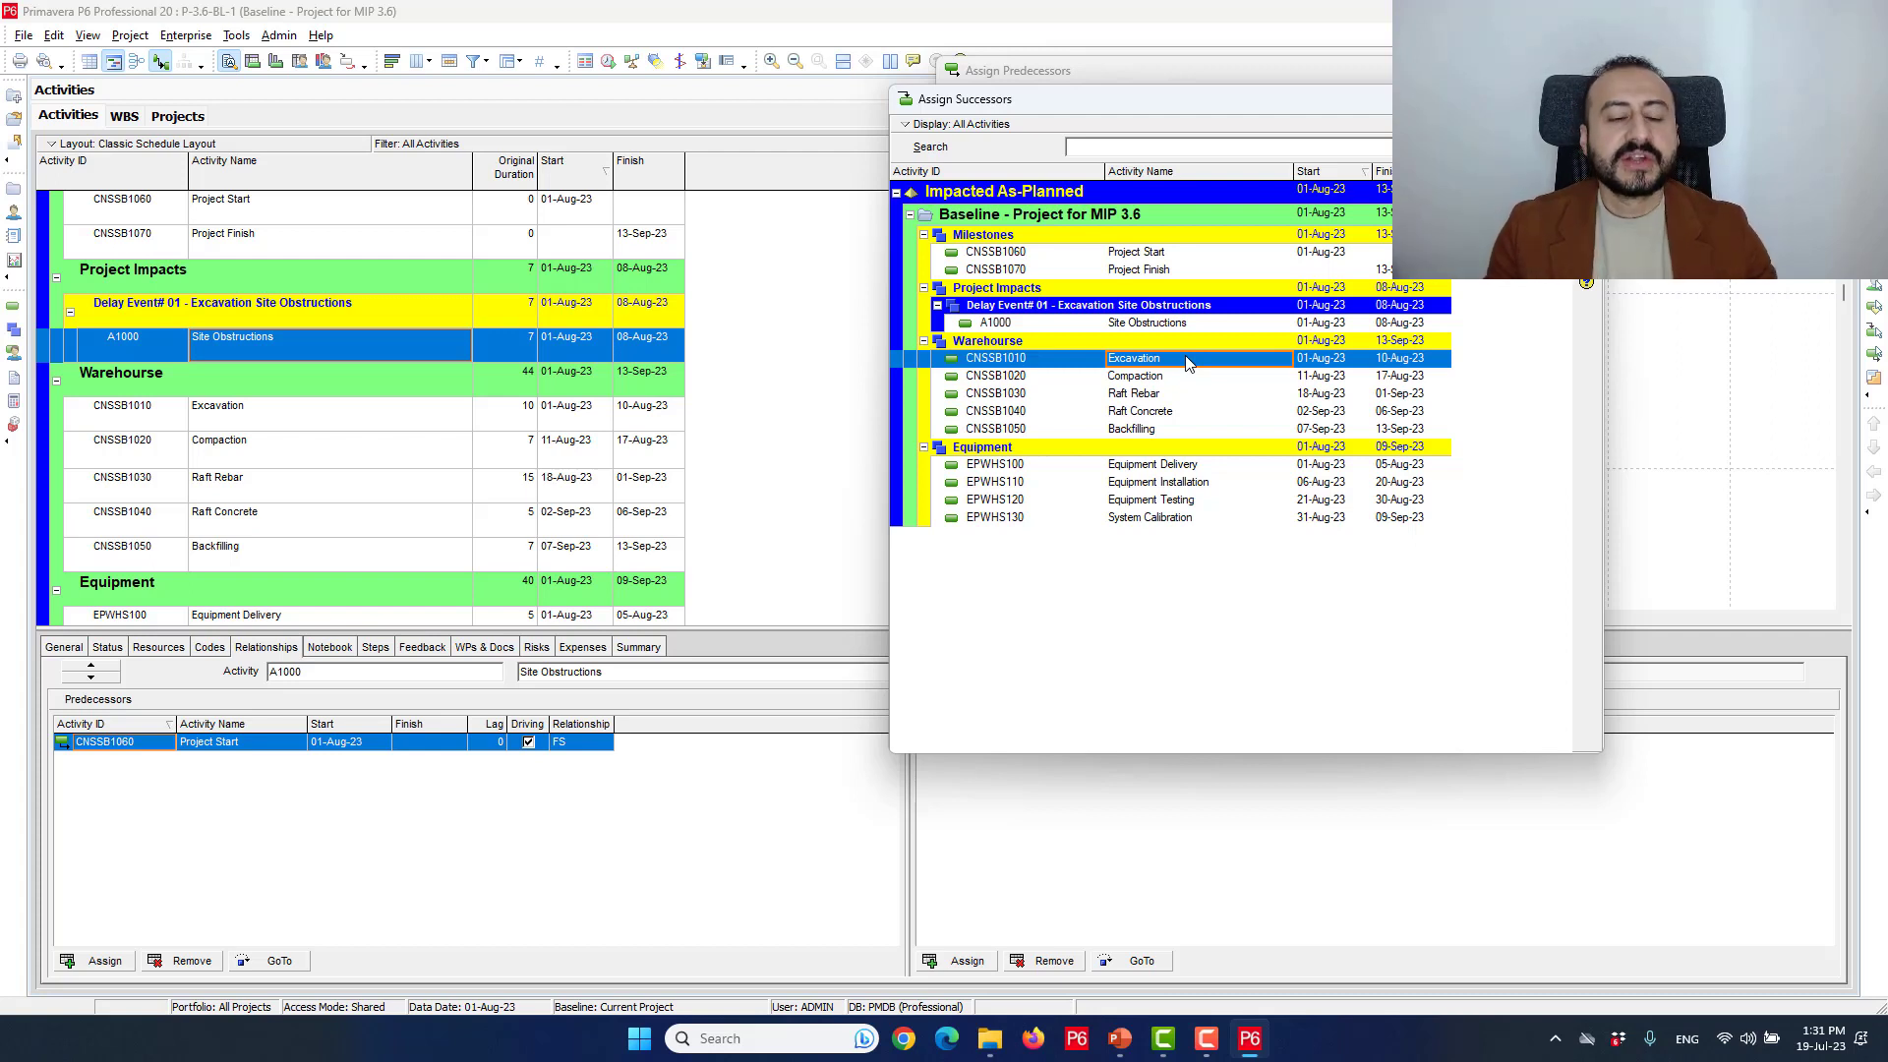
pyautogui.click(518, 356)
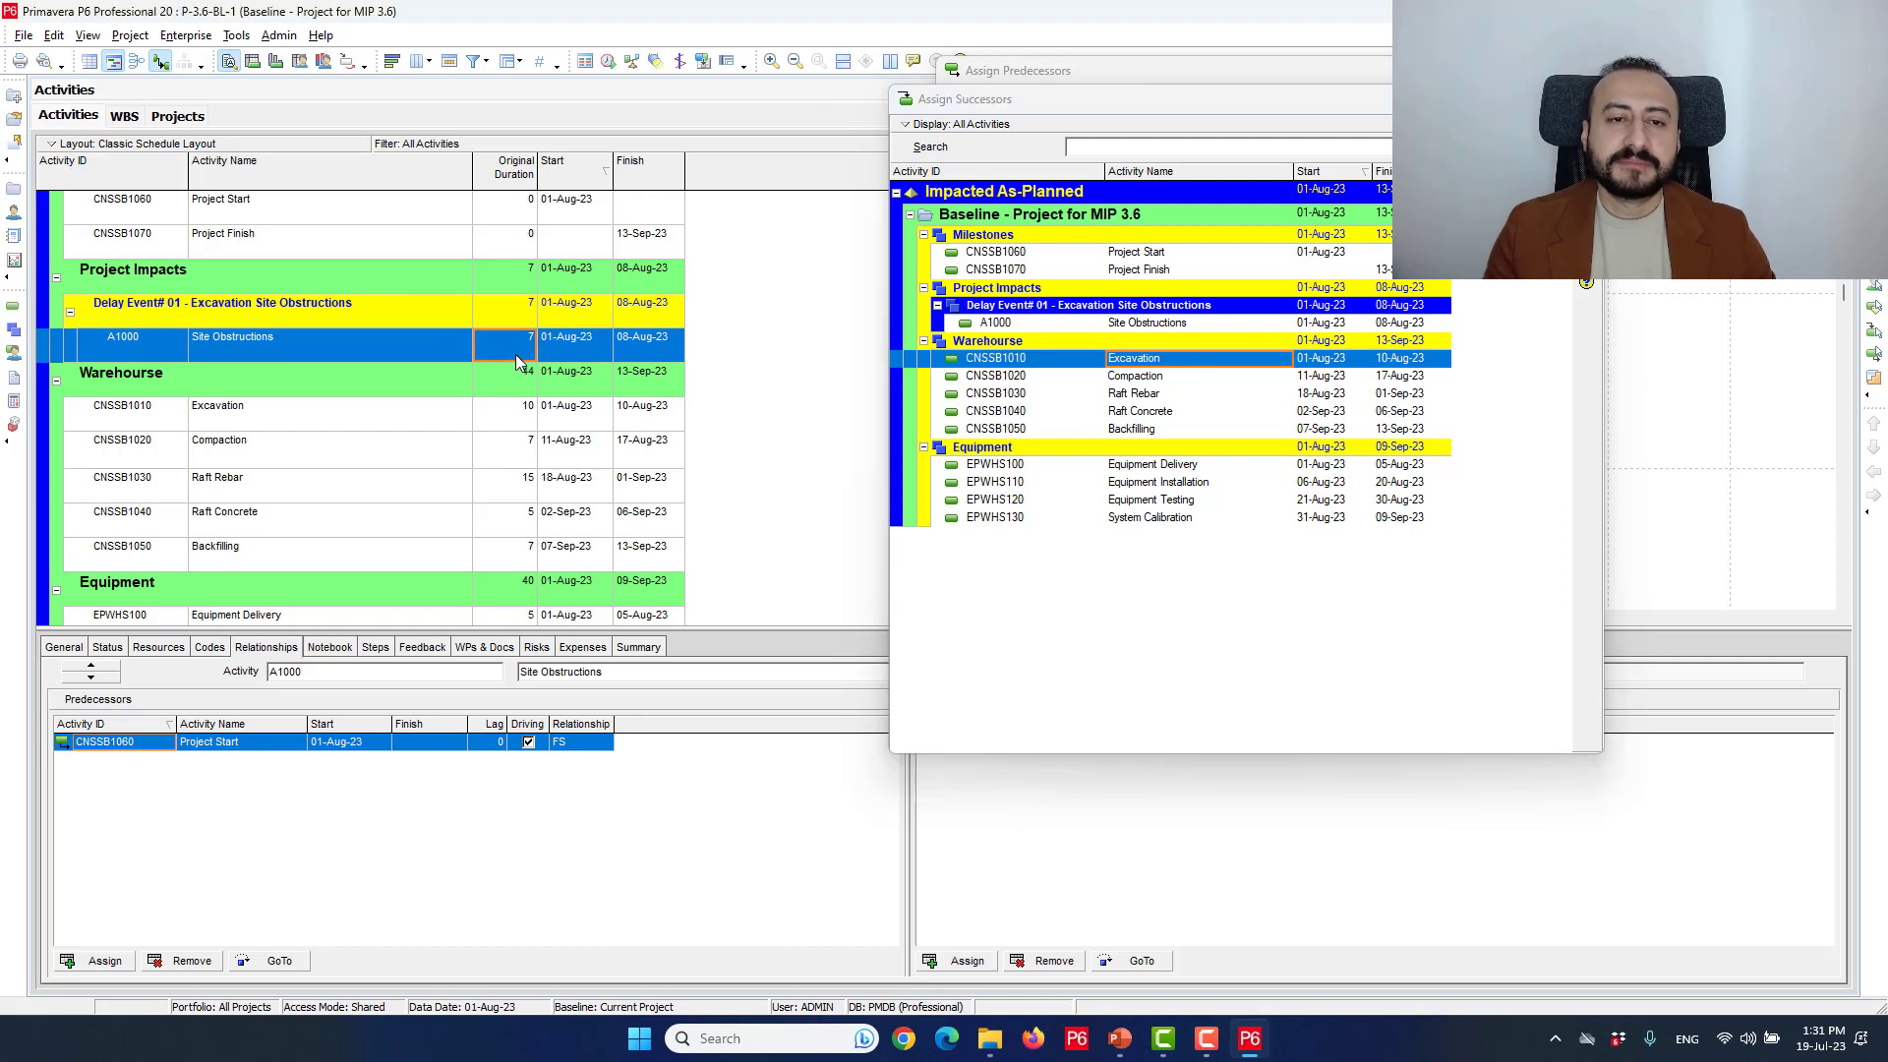
pyautogui.press('Escape')
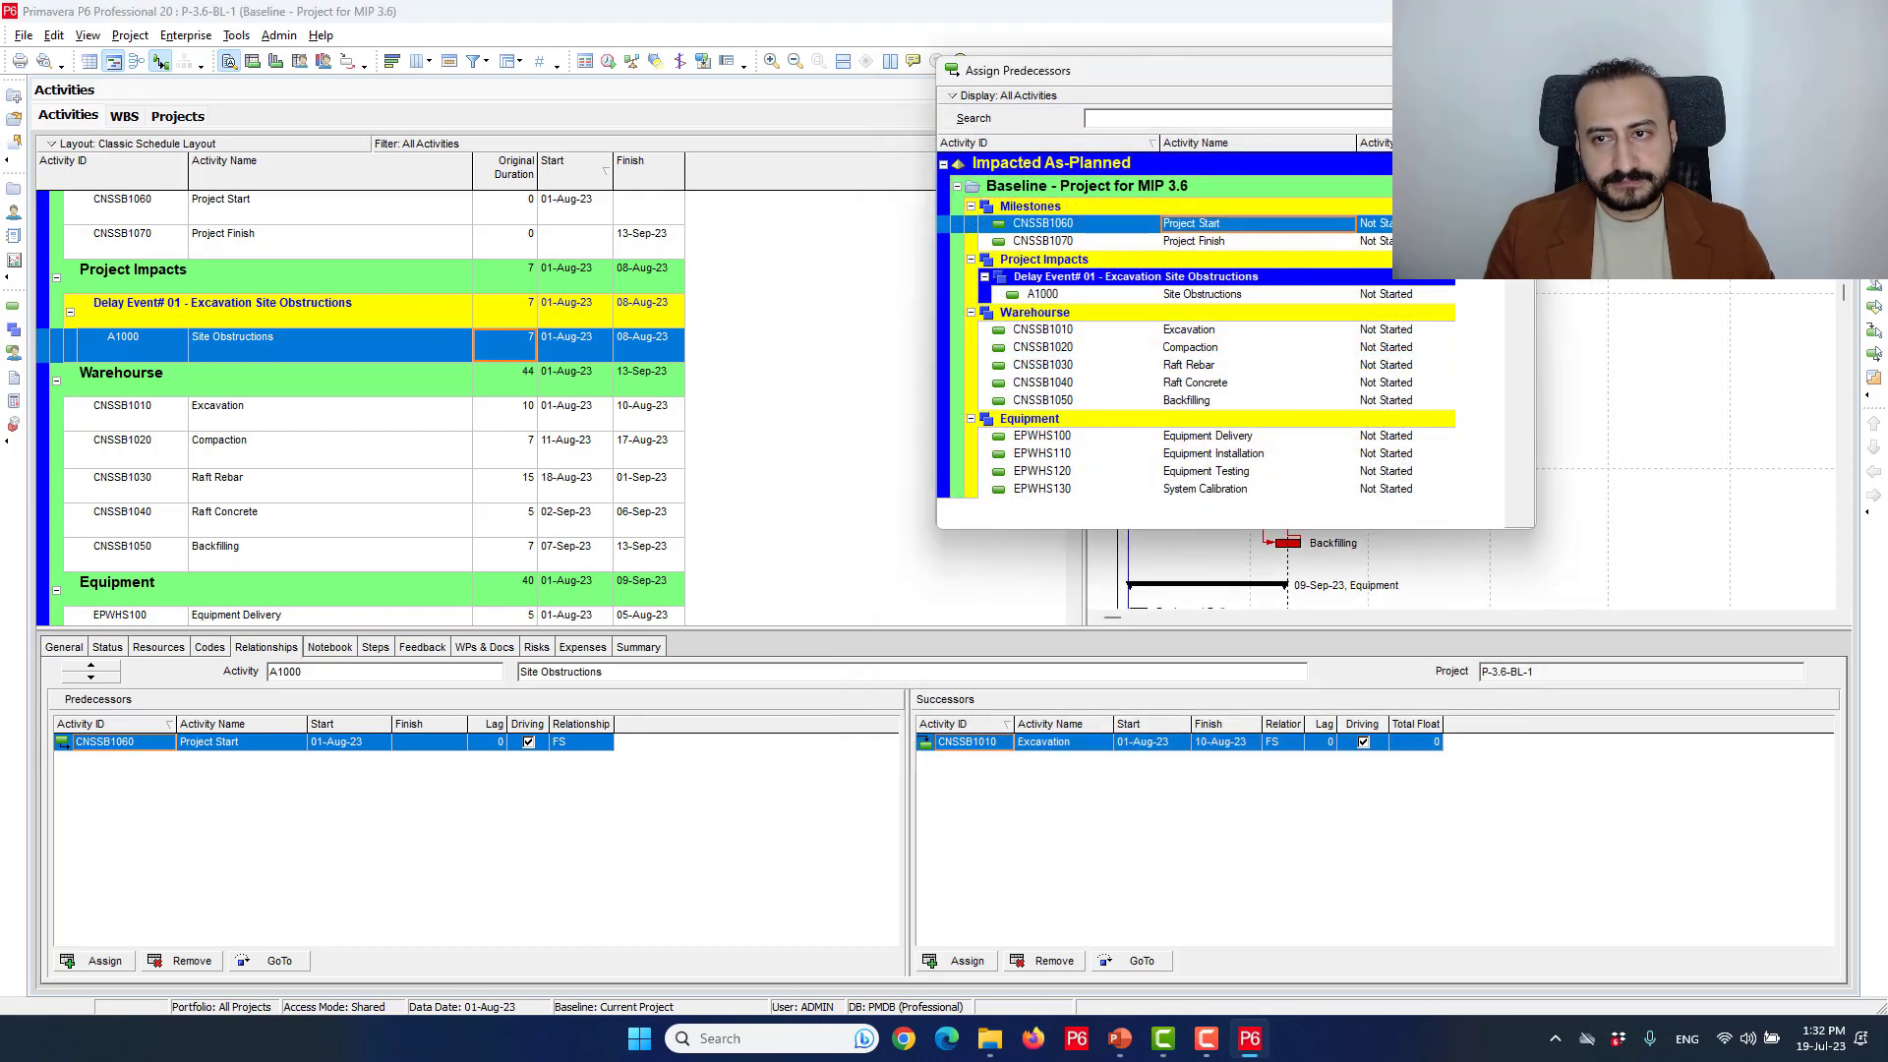
pyautogui.press('Escape')
# Schedule the project using its own data date, logging the run to SchedLog.txt.
pyautogui.click(332, 349)
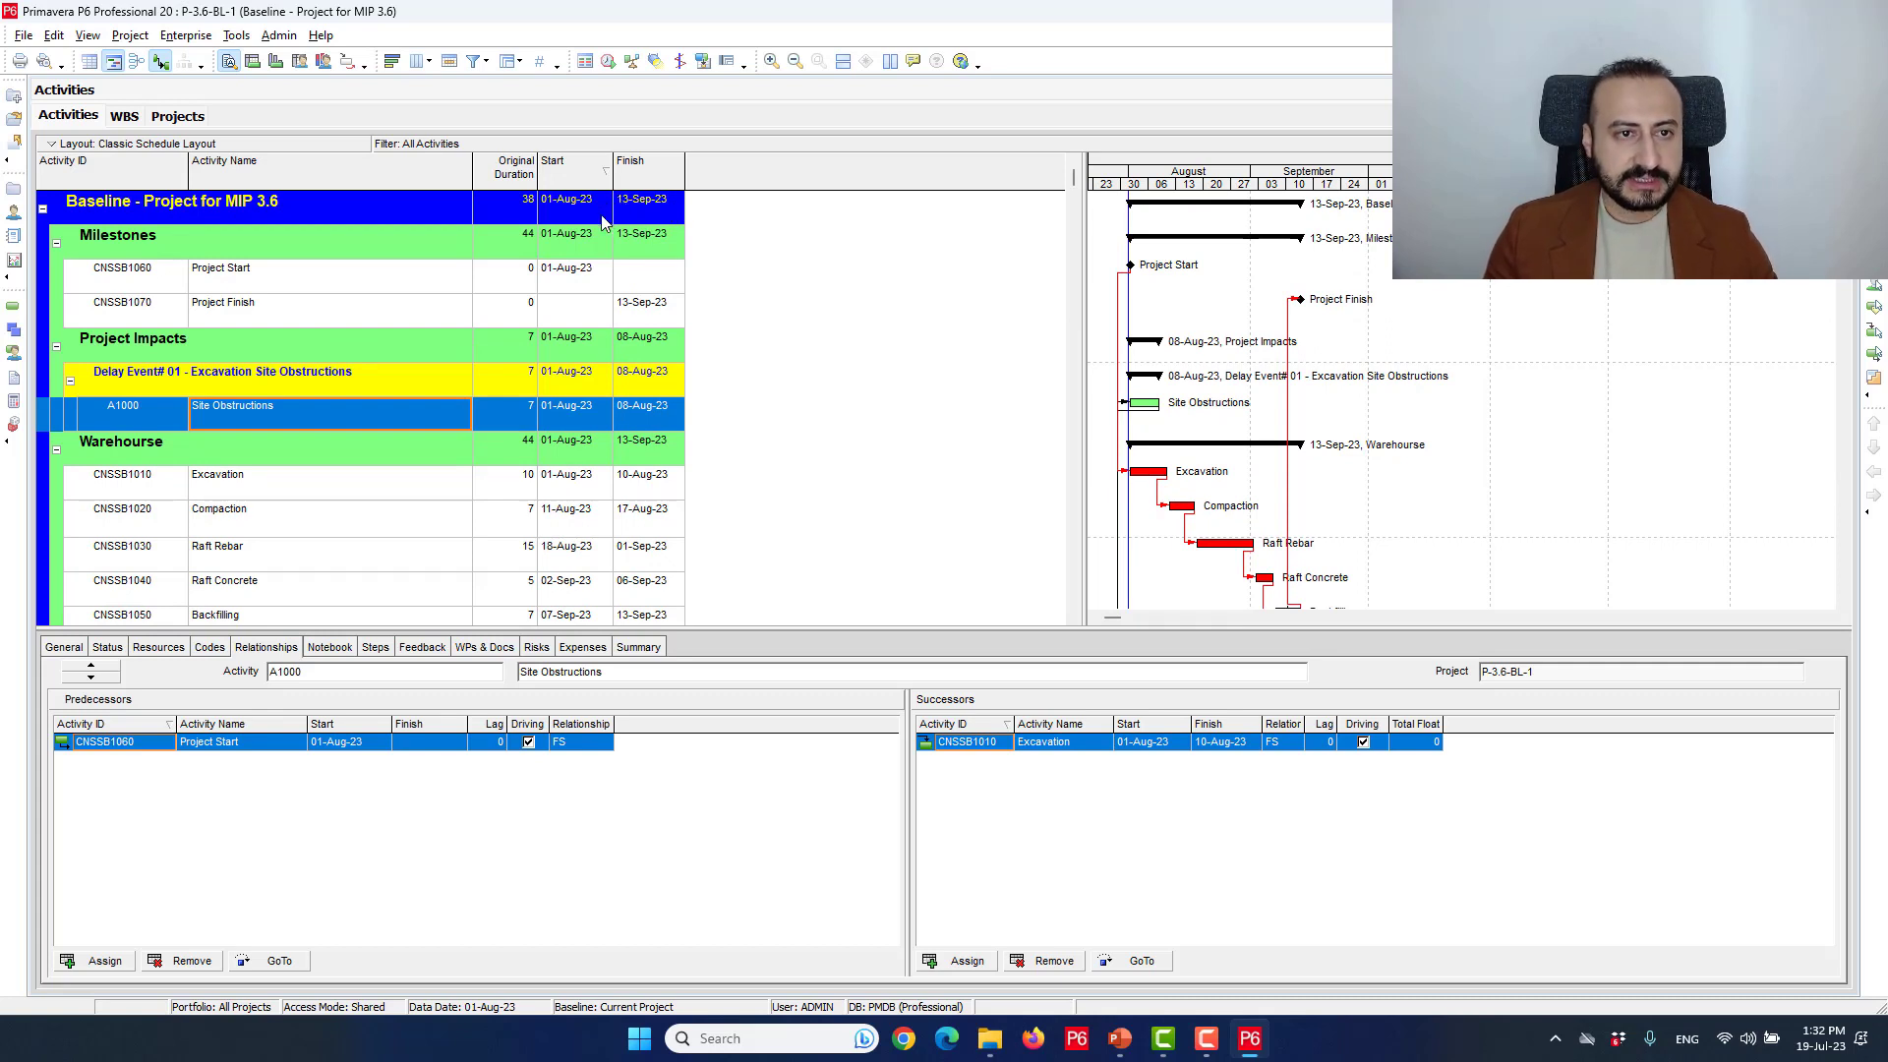
pyautogui.click(607, 61)
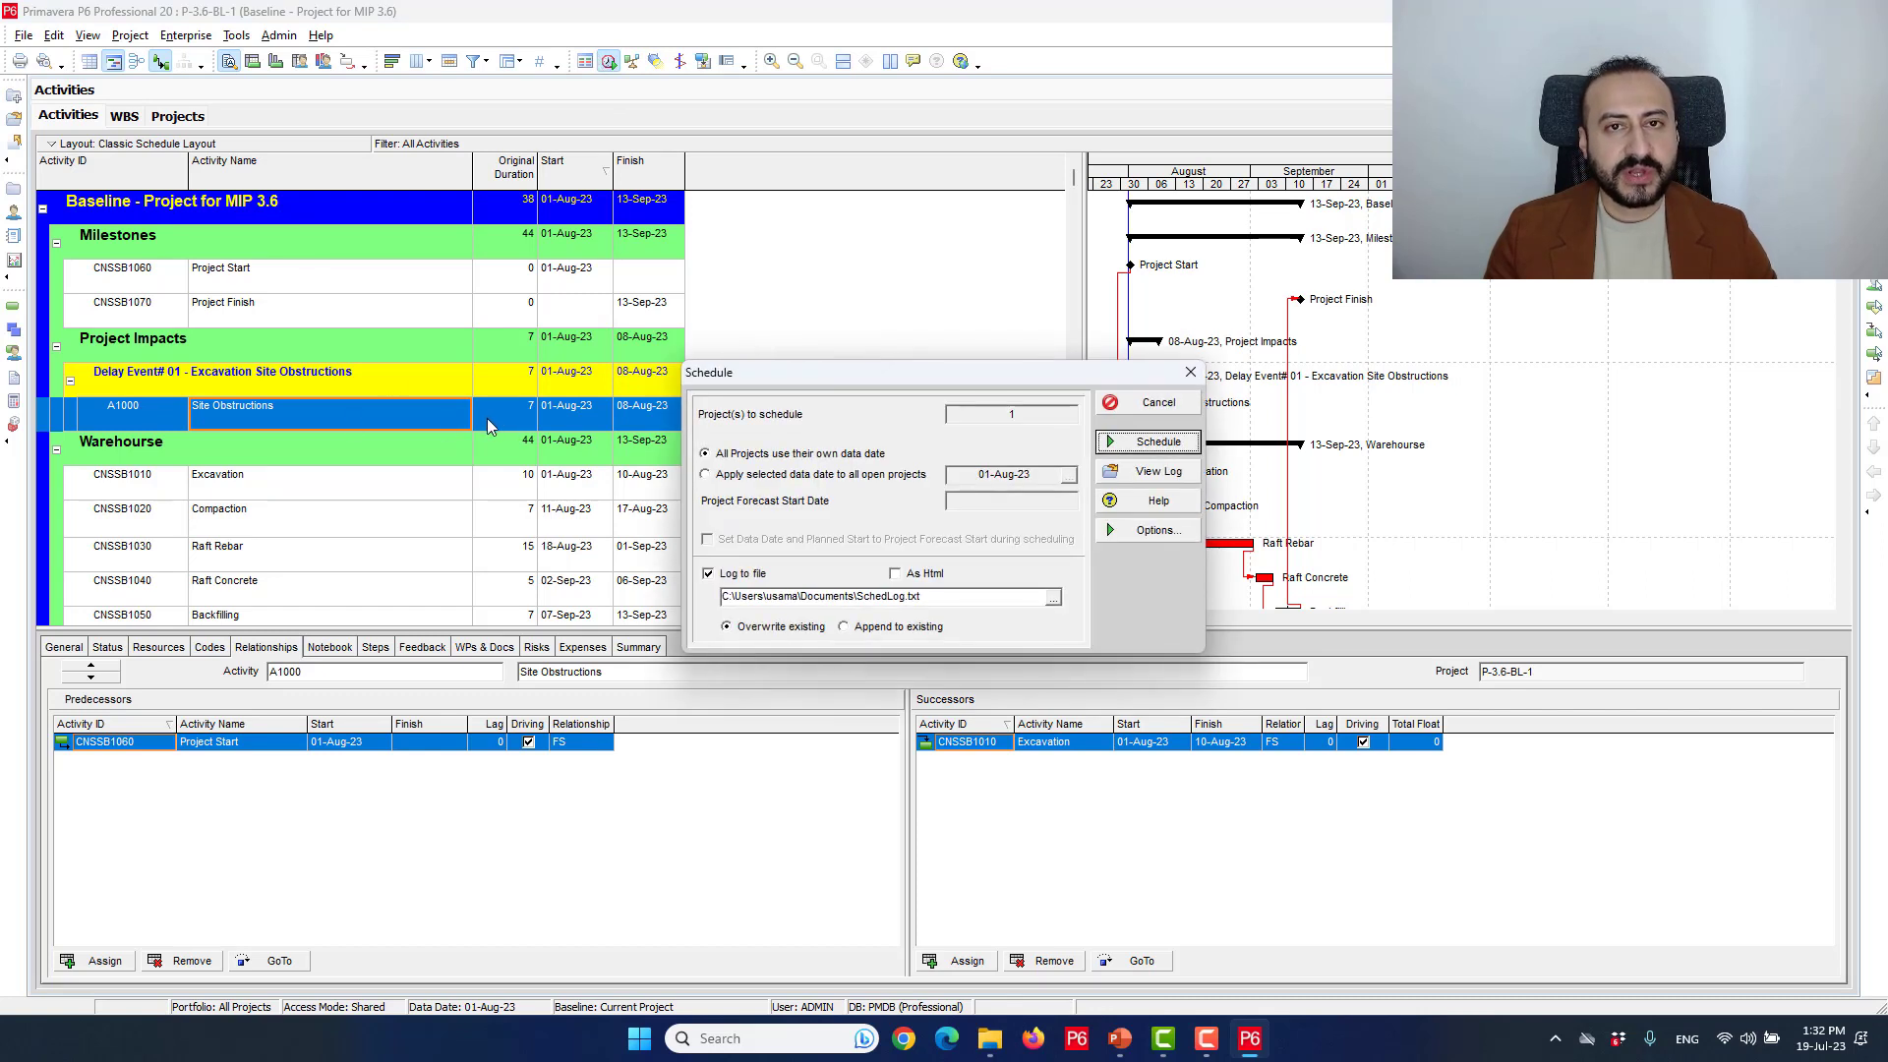
pyautogui.click(1154, 443)
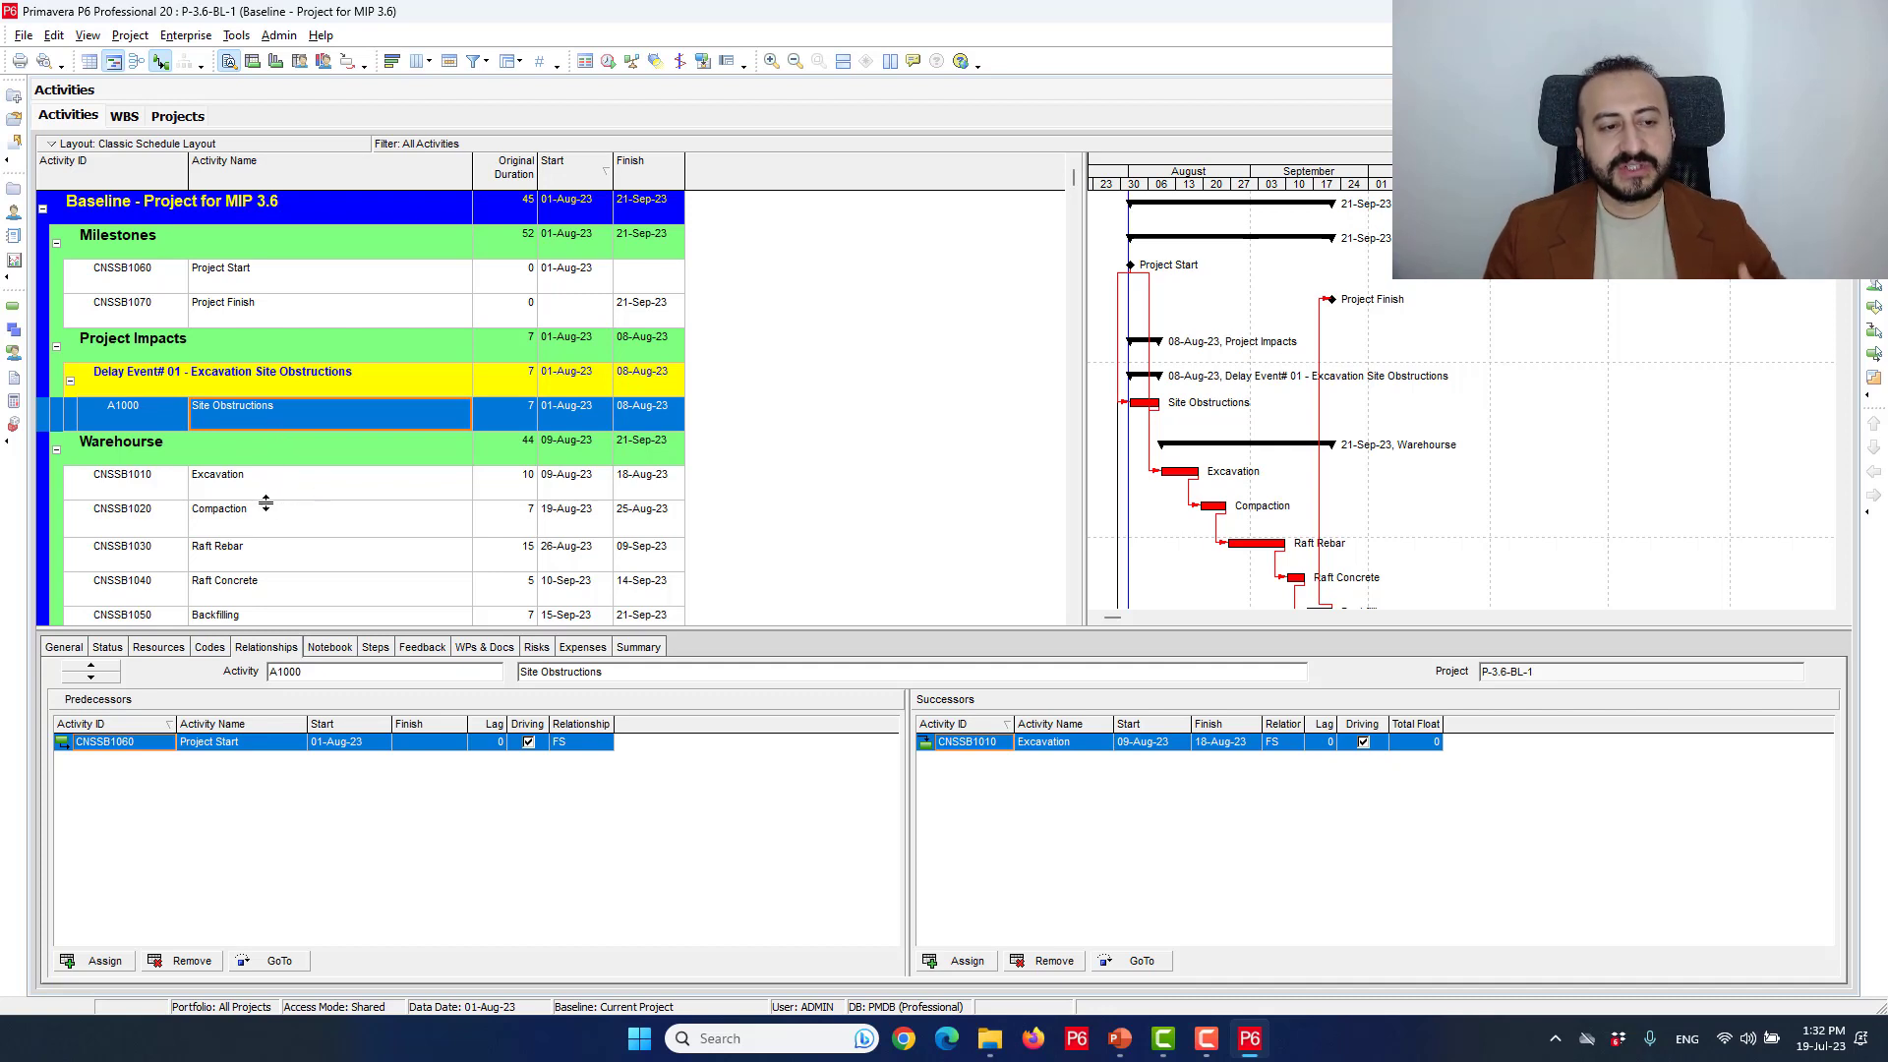
# Review the predecessor and successor links of the Excavation, Project Start and Site Obstructions activities.
pyautogui.click(532, 487)
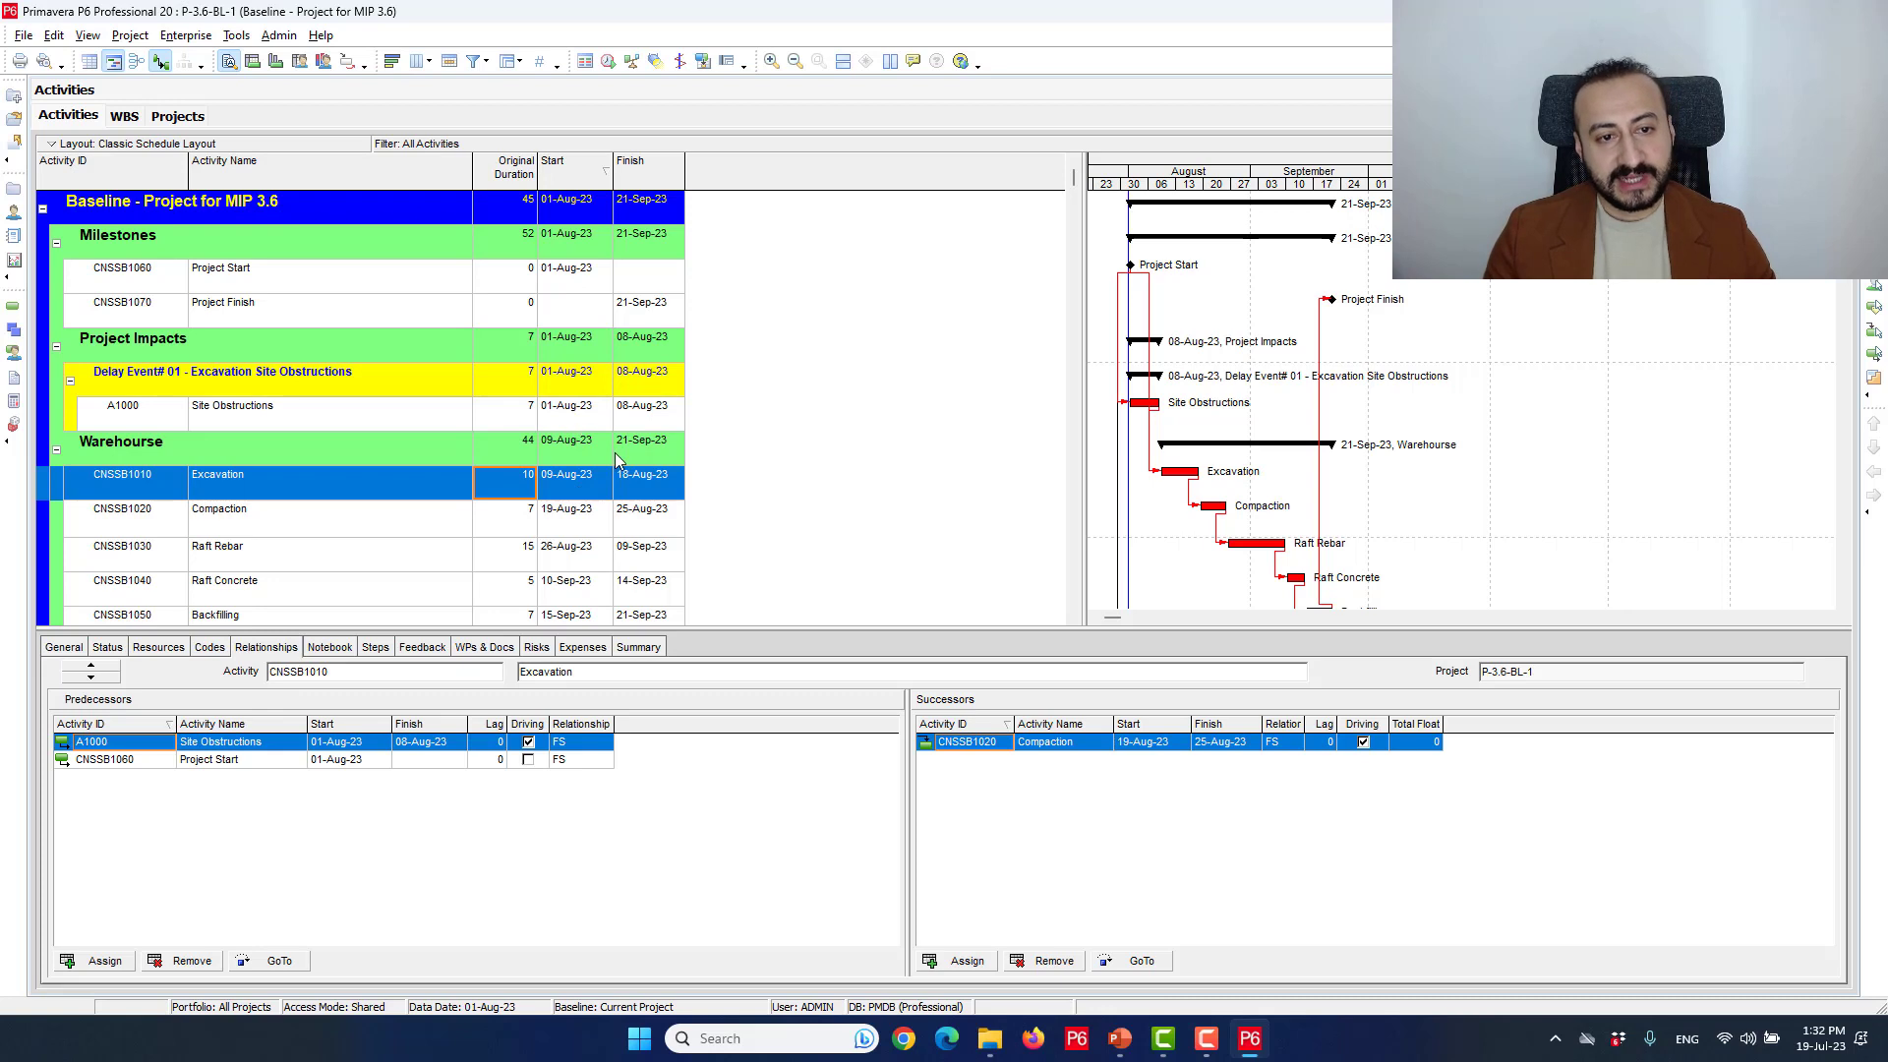
pyautogui.click(578, 285)
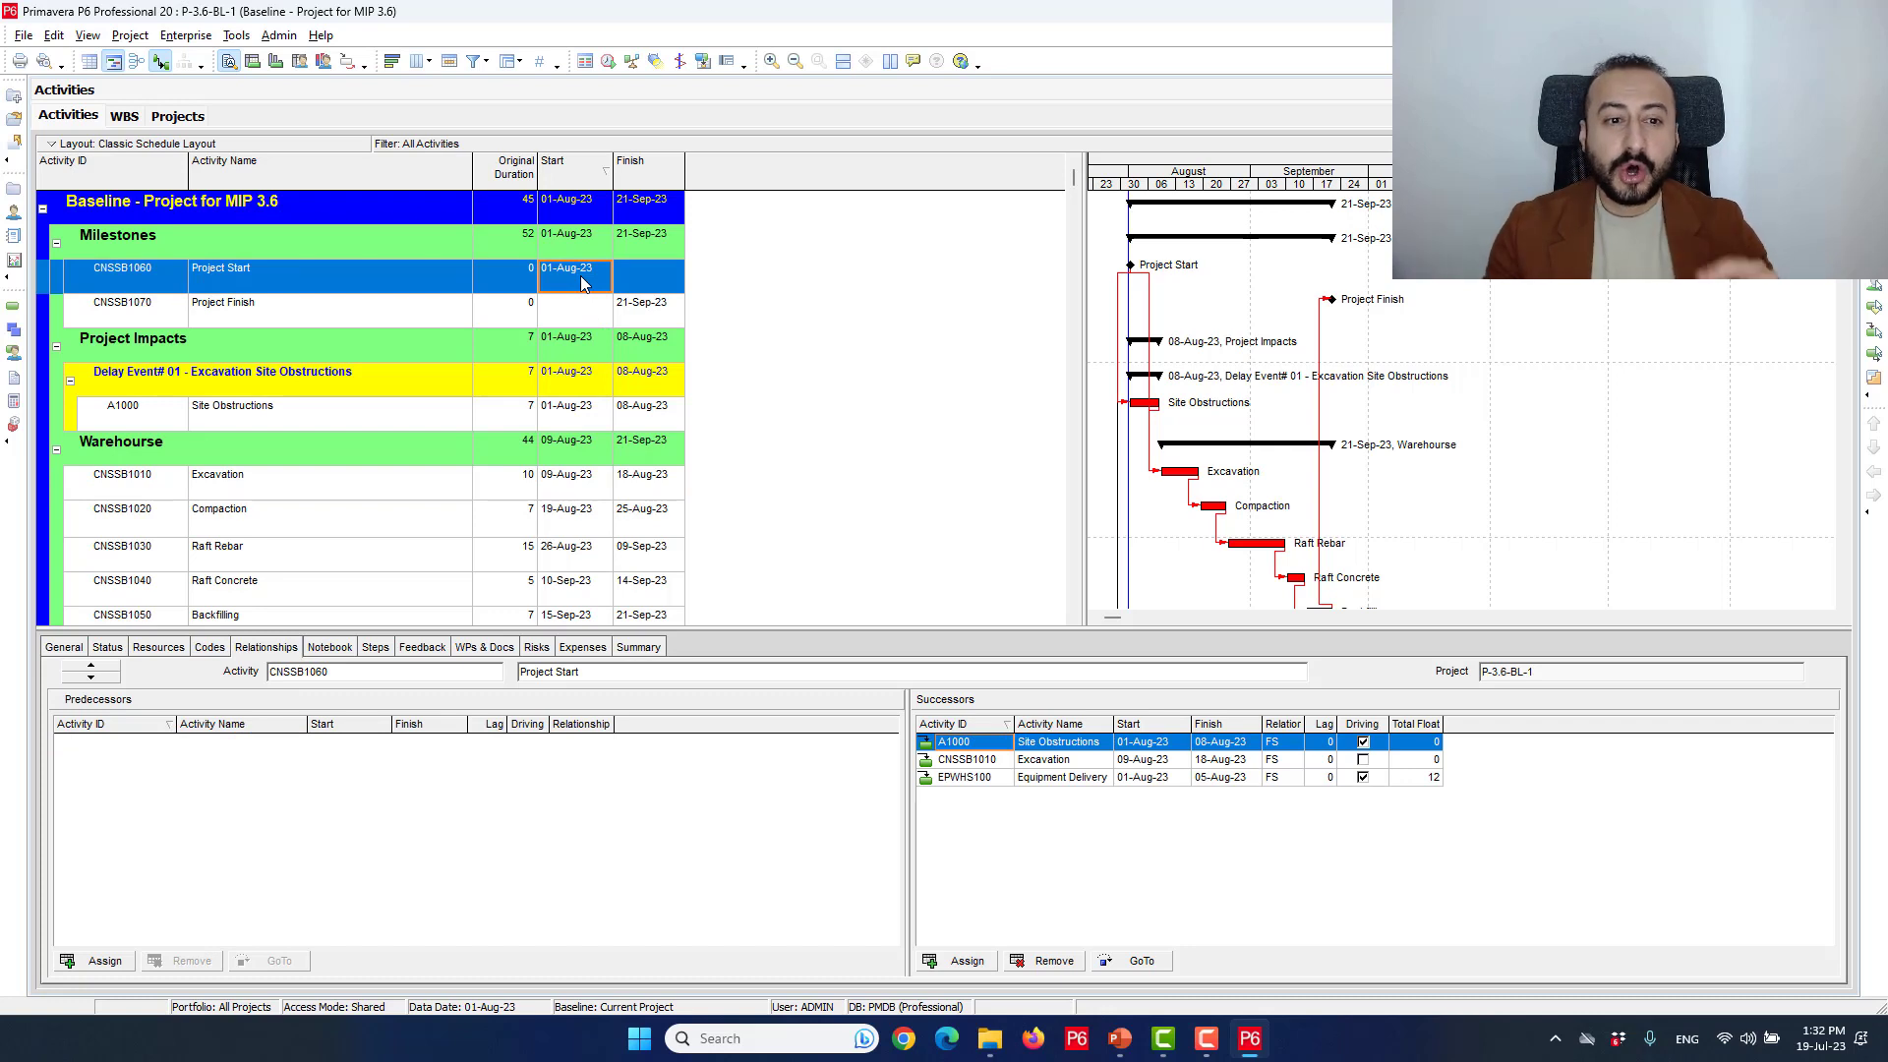
pyautogui.click(409, 480)
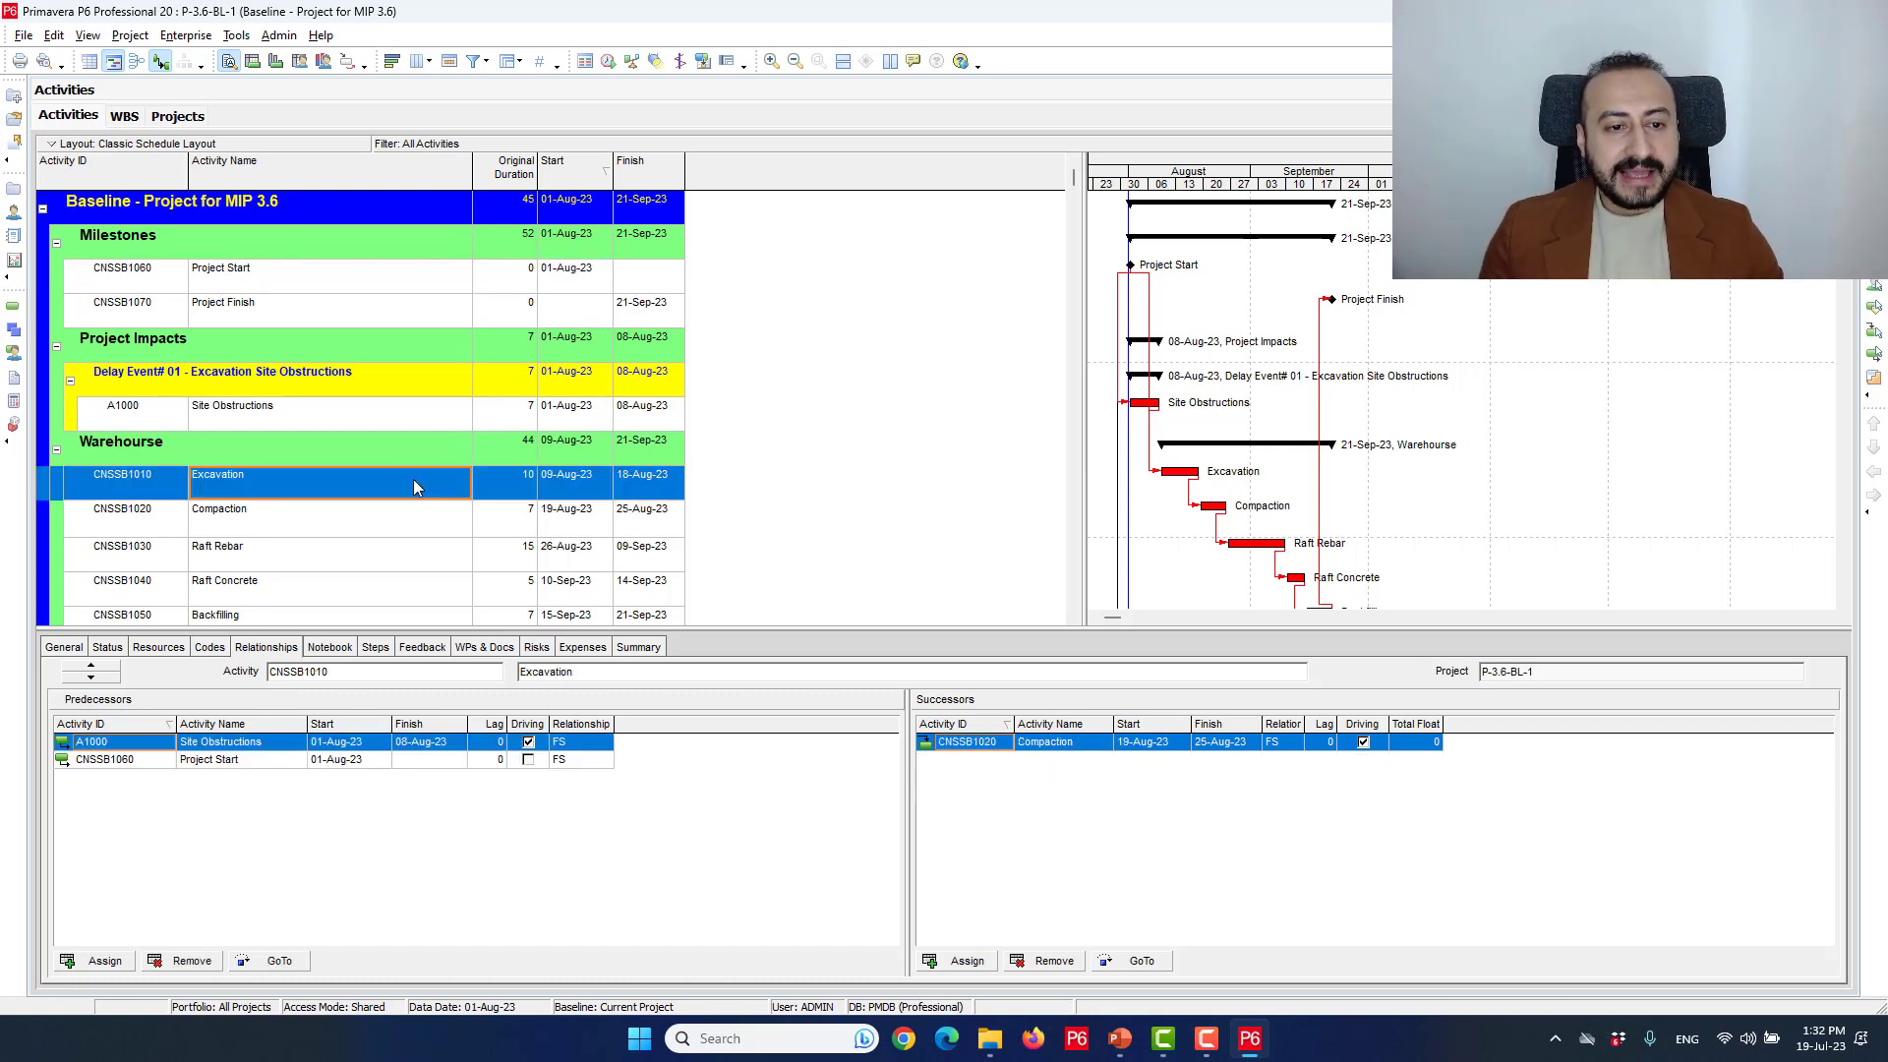
pyautogui.click(369, 420)
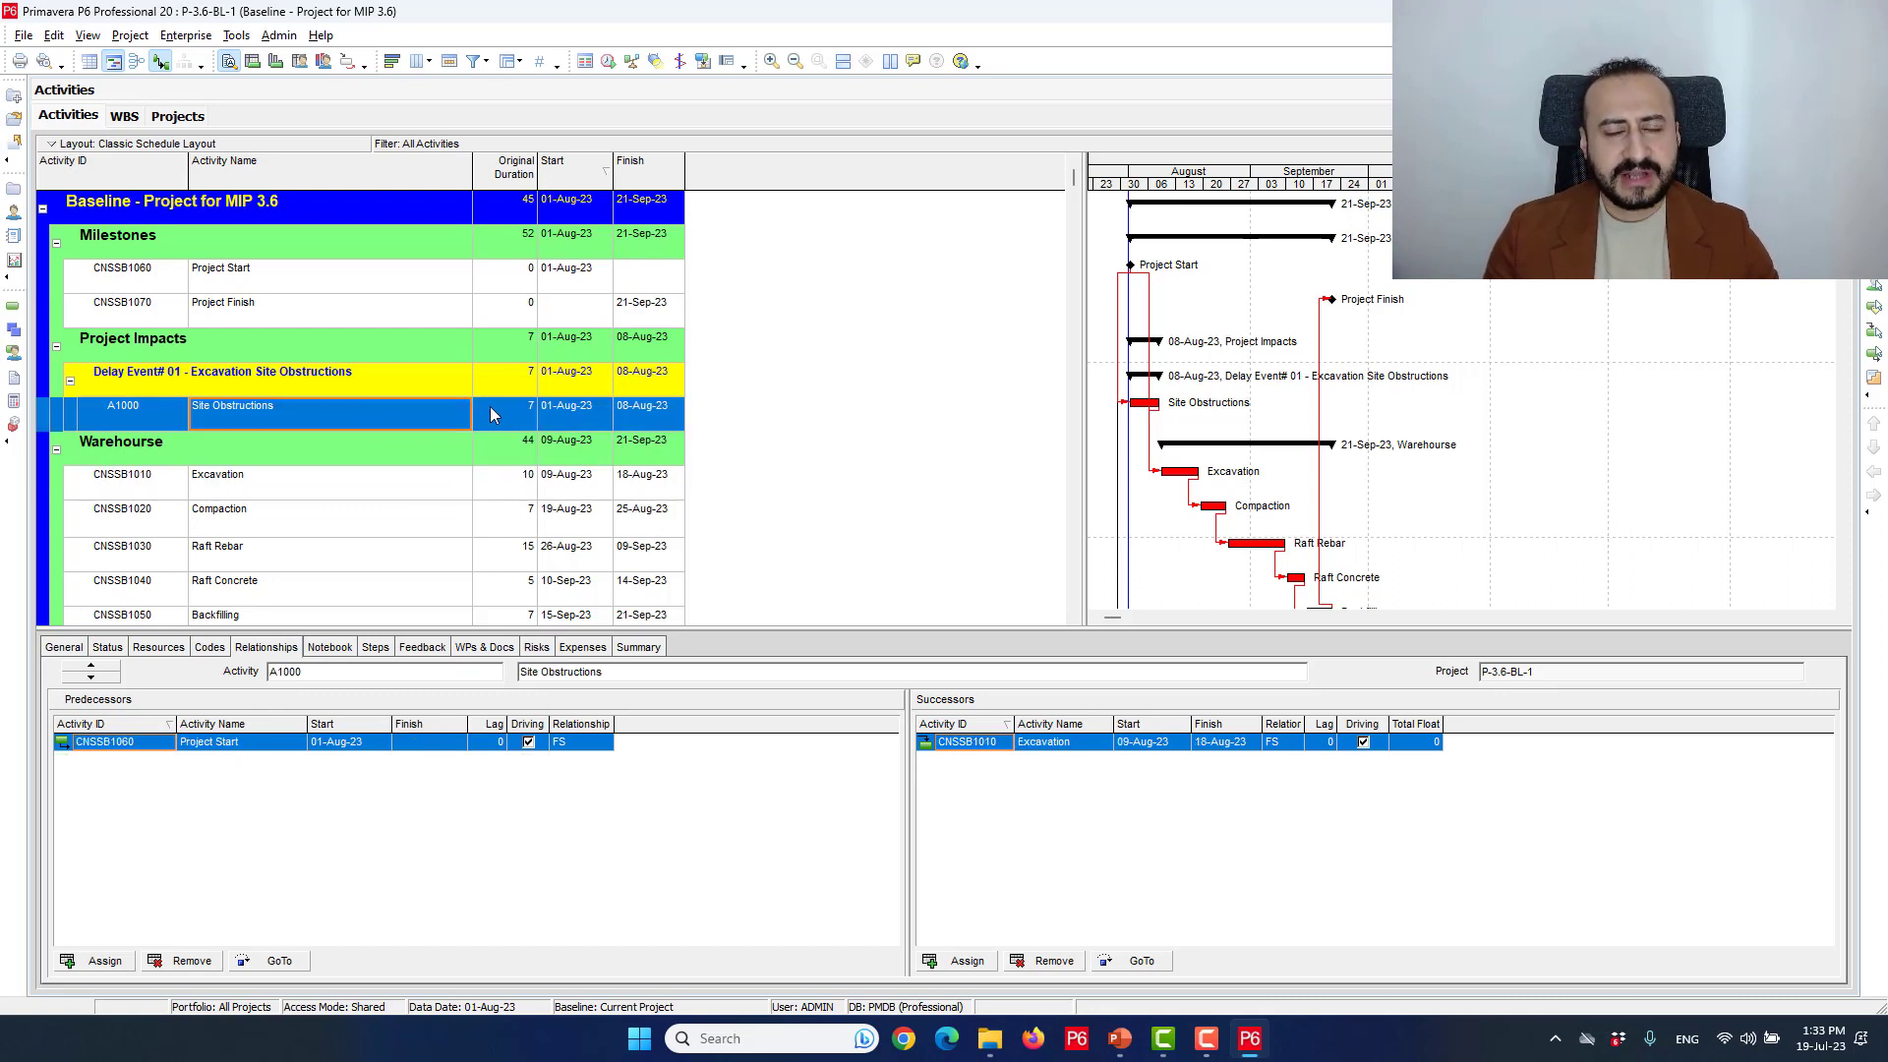
# Clear all Group By levels from the activity table to show the activities as a flat list.
pyautogui.rightClick(338, 357)
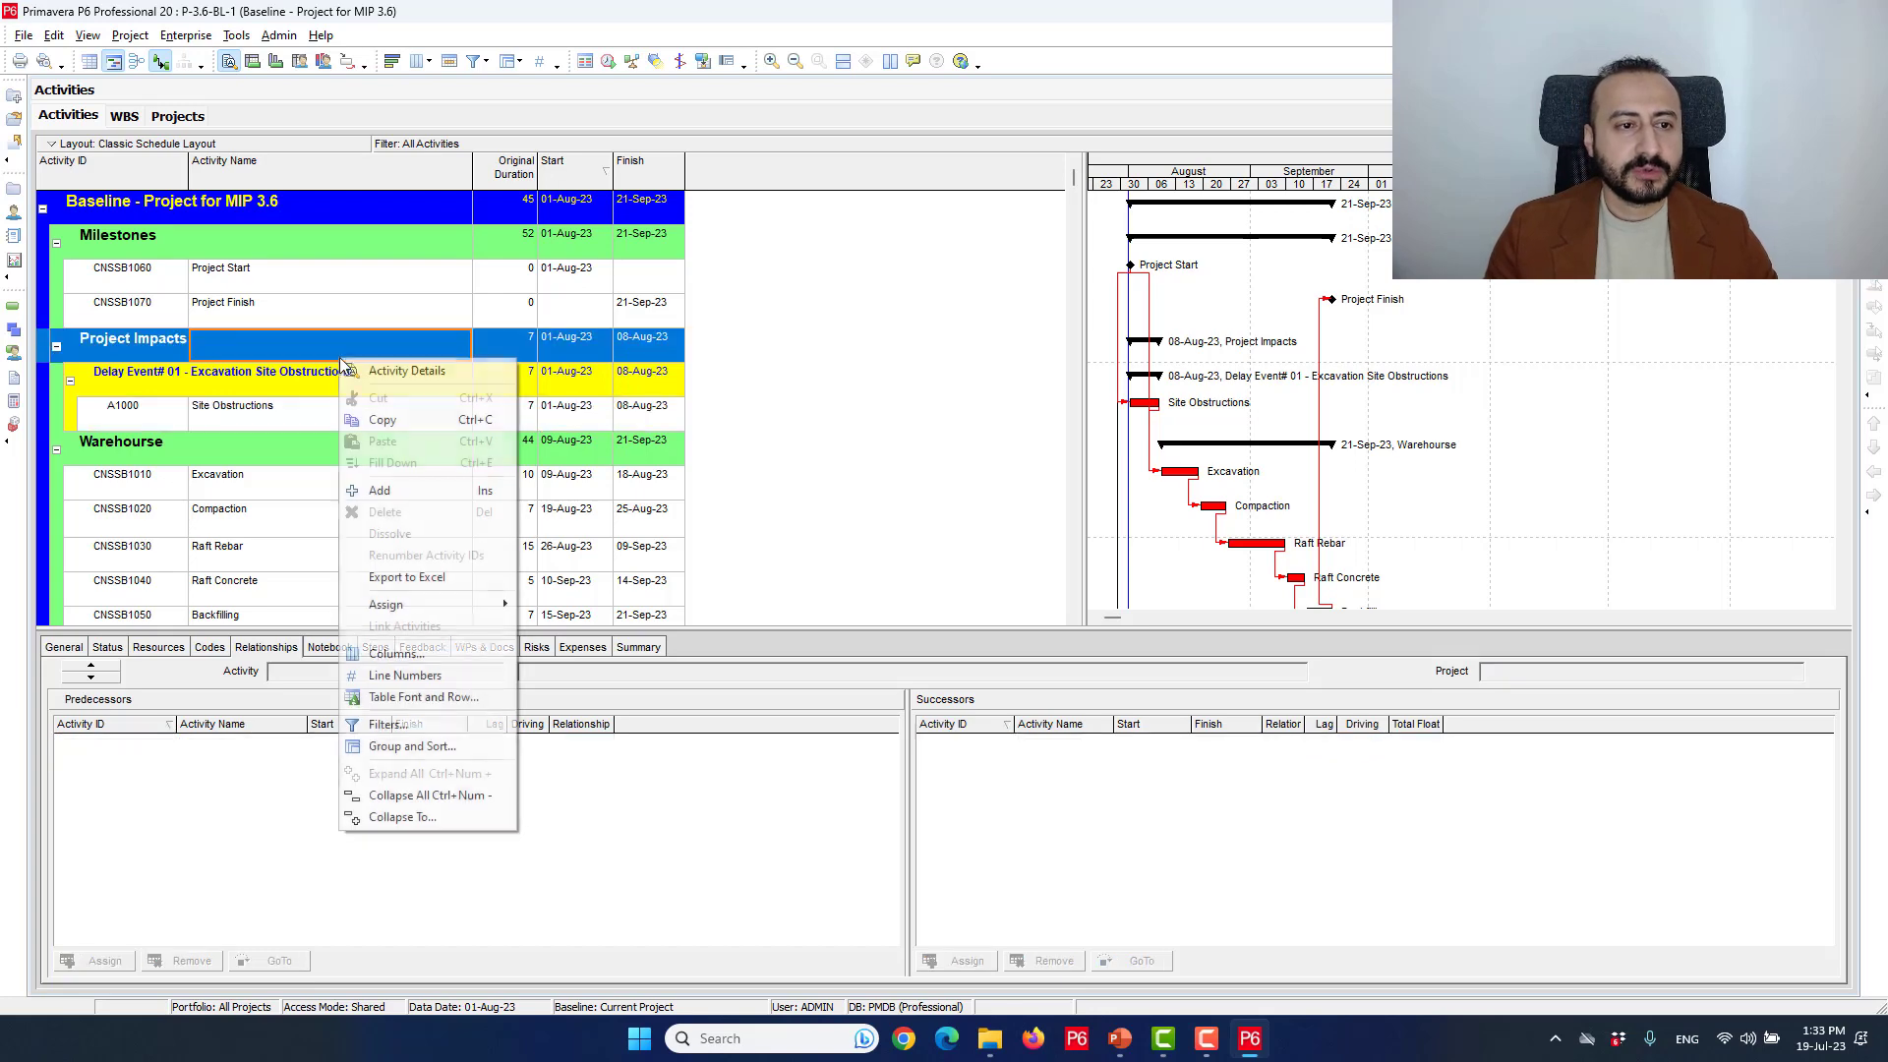
pyautogui.click(414, 748)
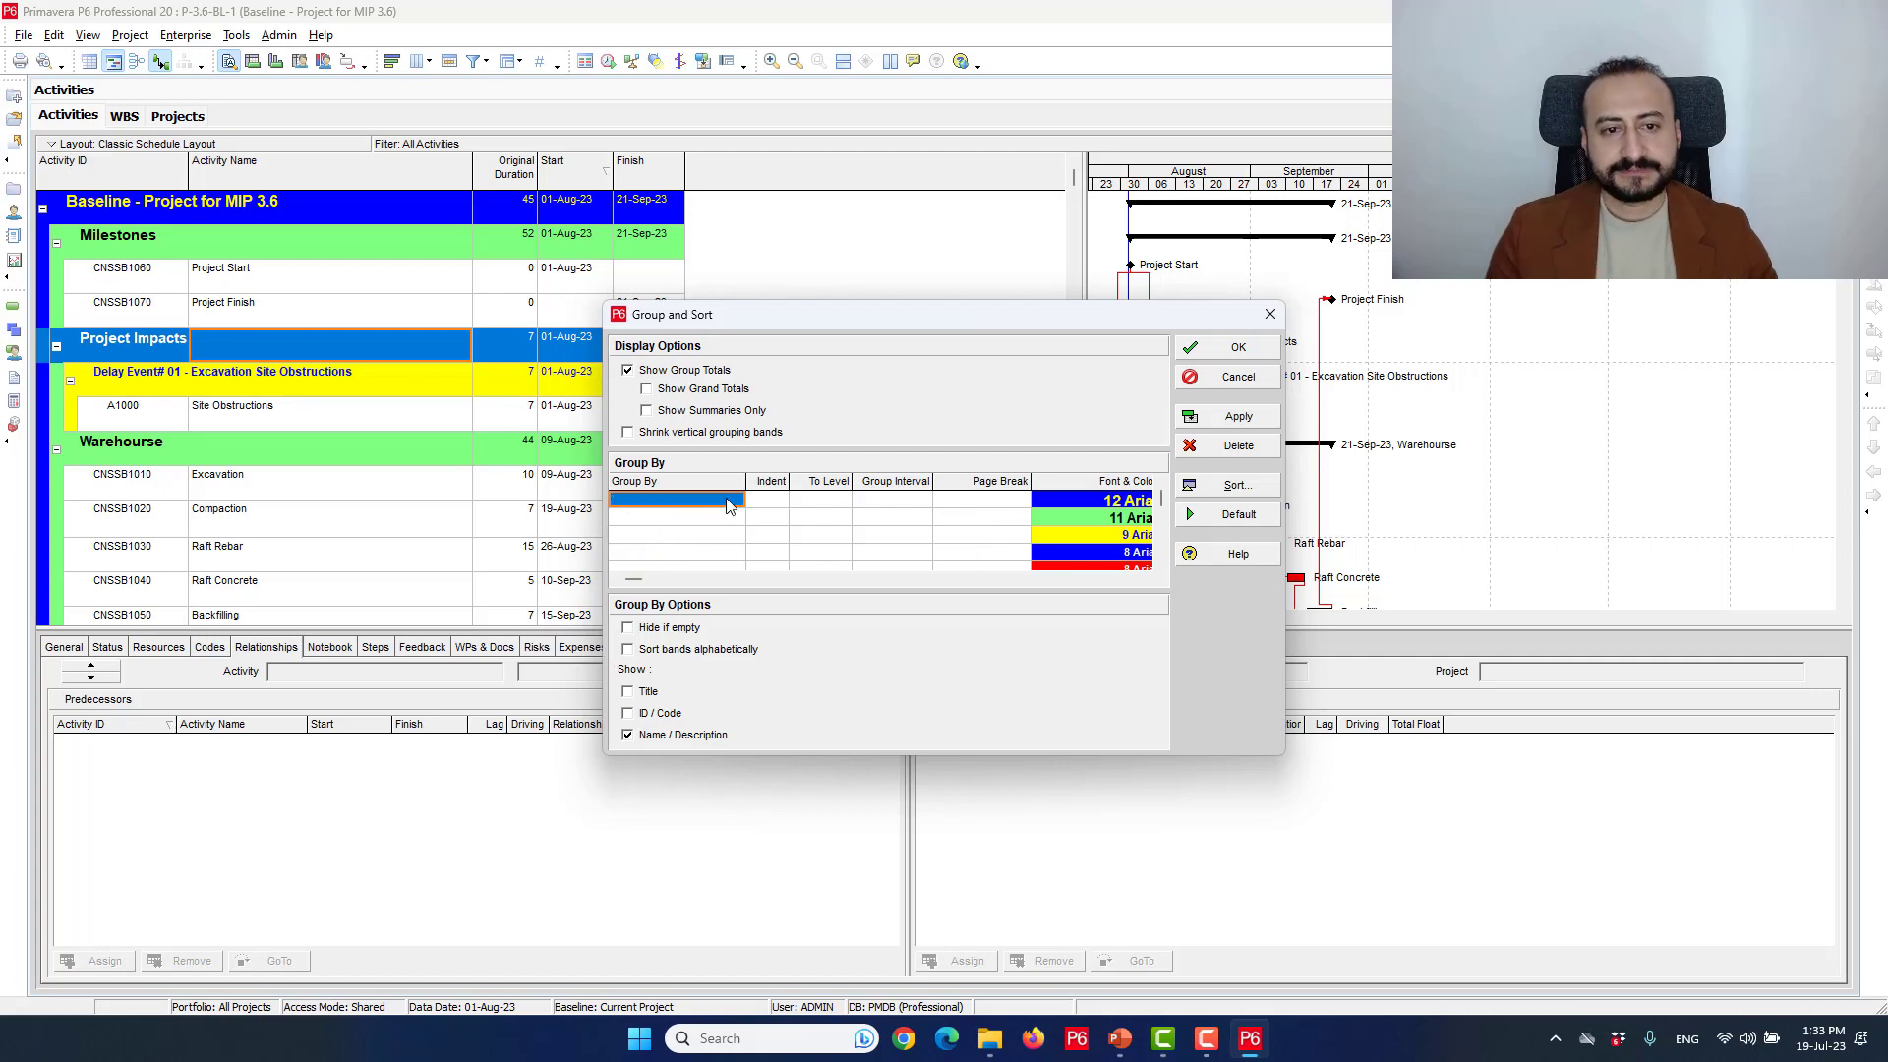
pyautogui.click(1208, 350)
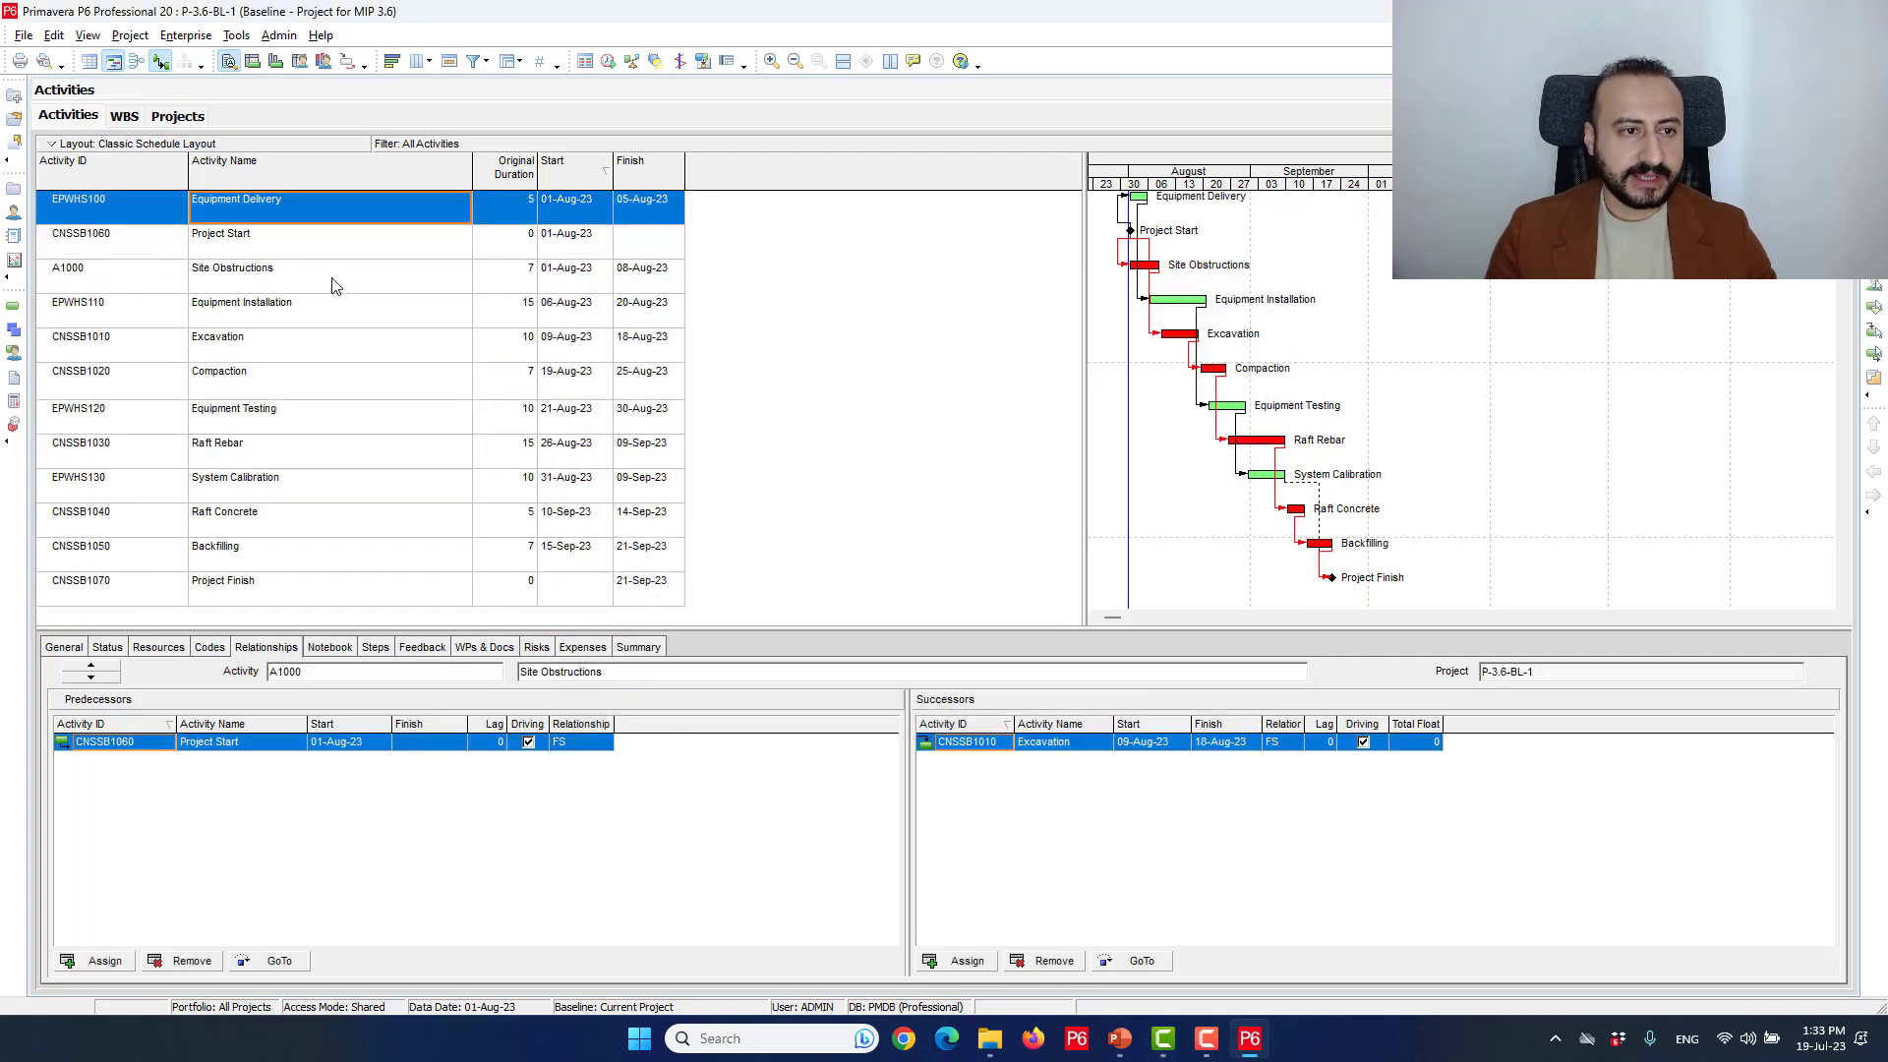
# Filter the activity table by the default Longest Path filter, replacing the activities shown in the current layout.
pyautogui.click(334, 276)
pyautogui.rightClick(335, 278)
pyautogui.click(399, 646)
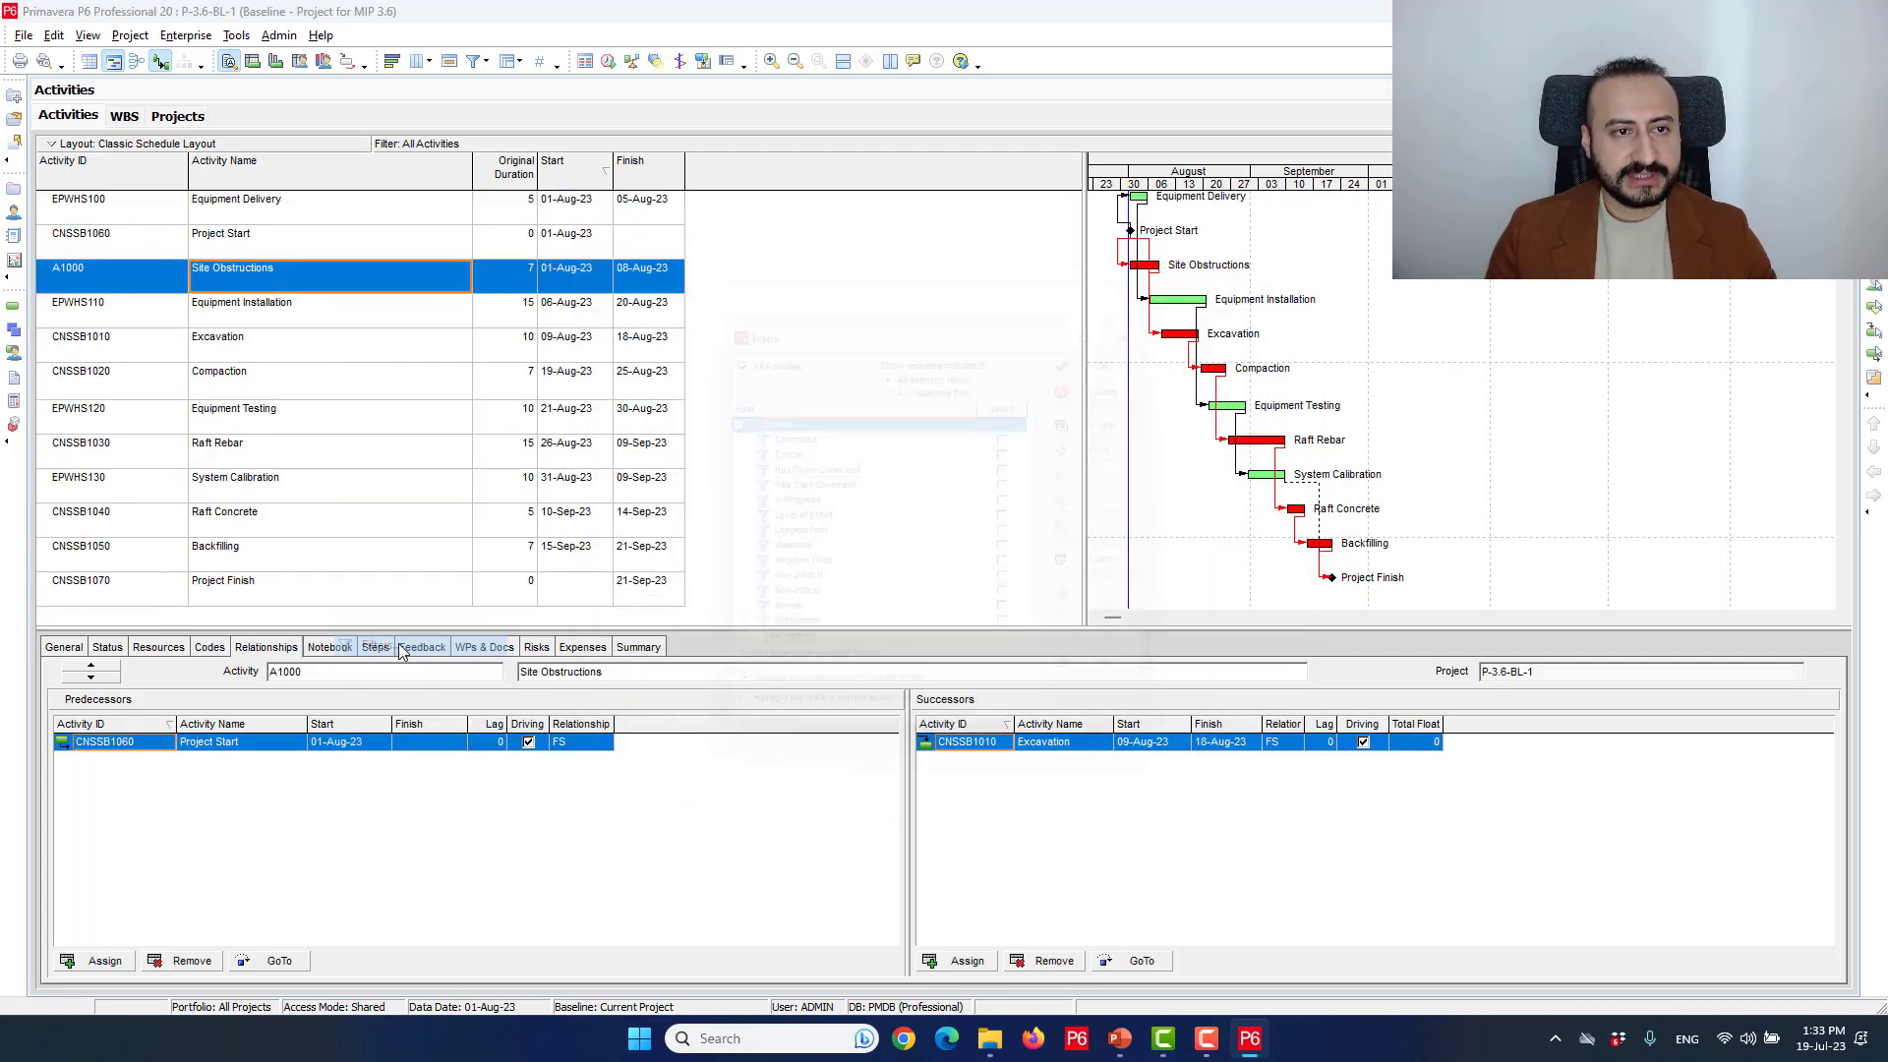
pyautogui.click(903, 539)
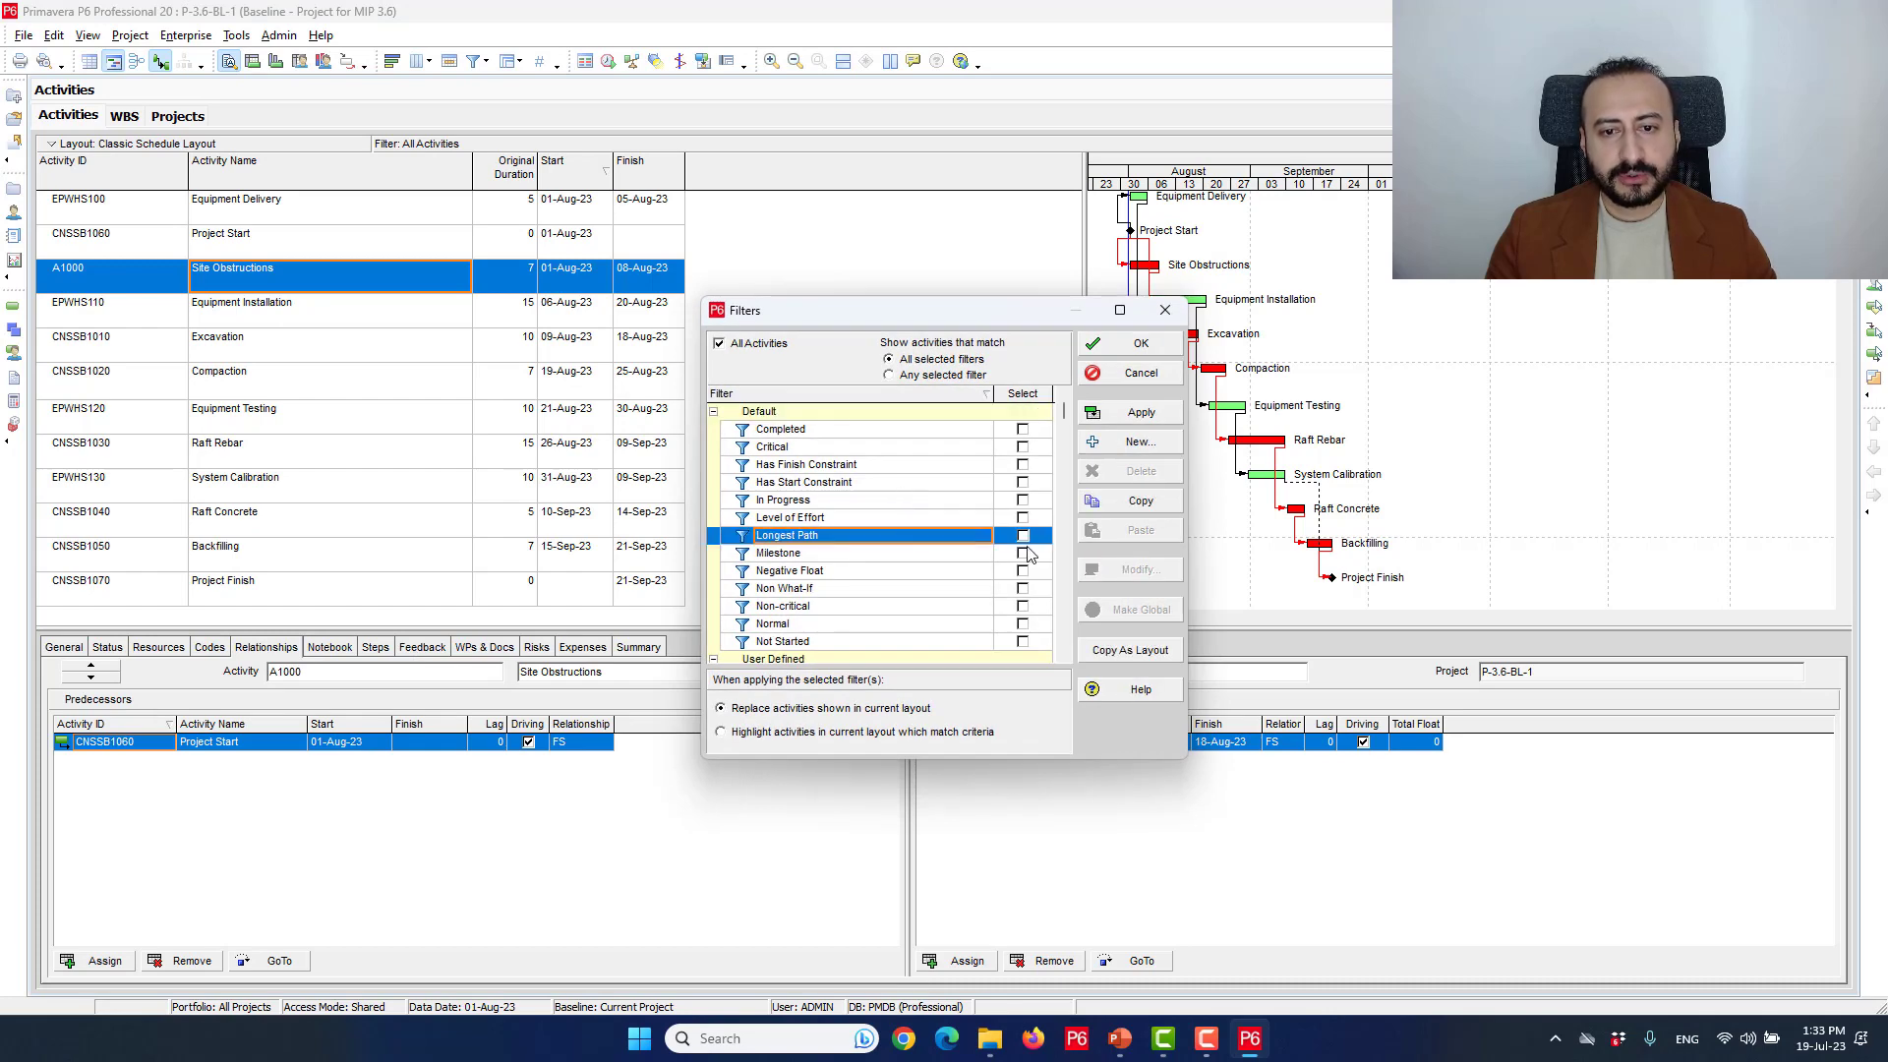
pyautogui.click(1023, 535)
pyautogui.click(1136, 344)
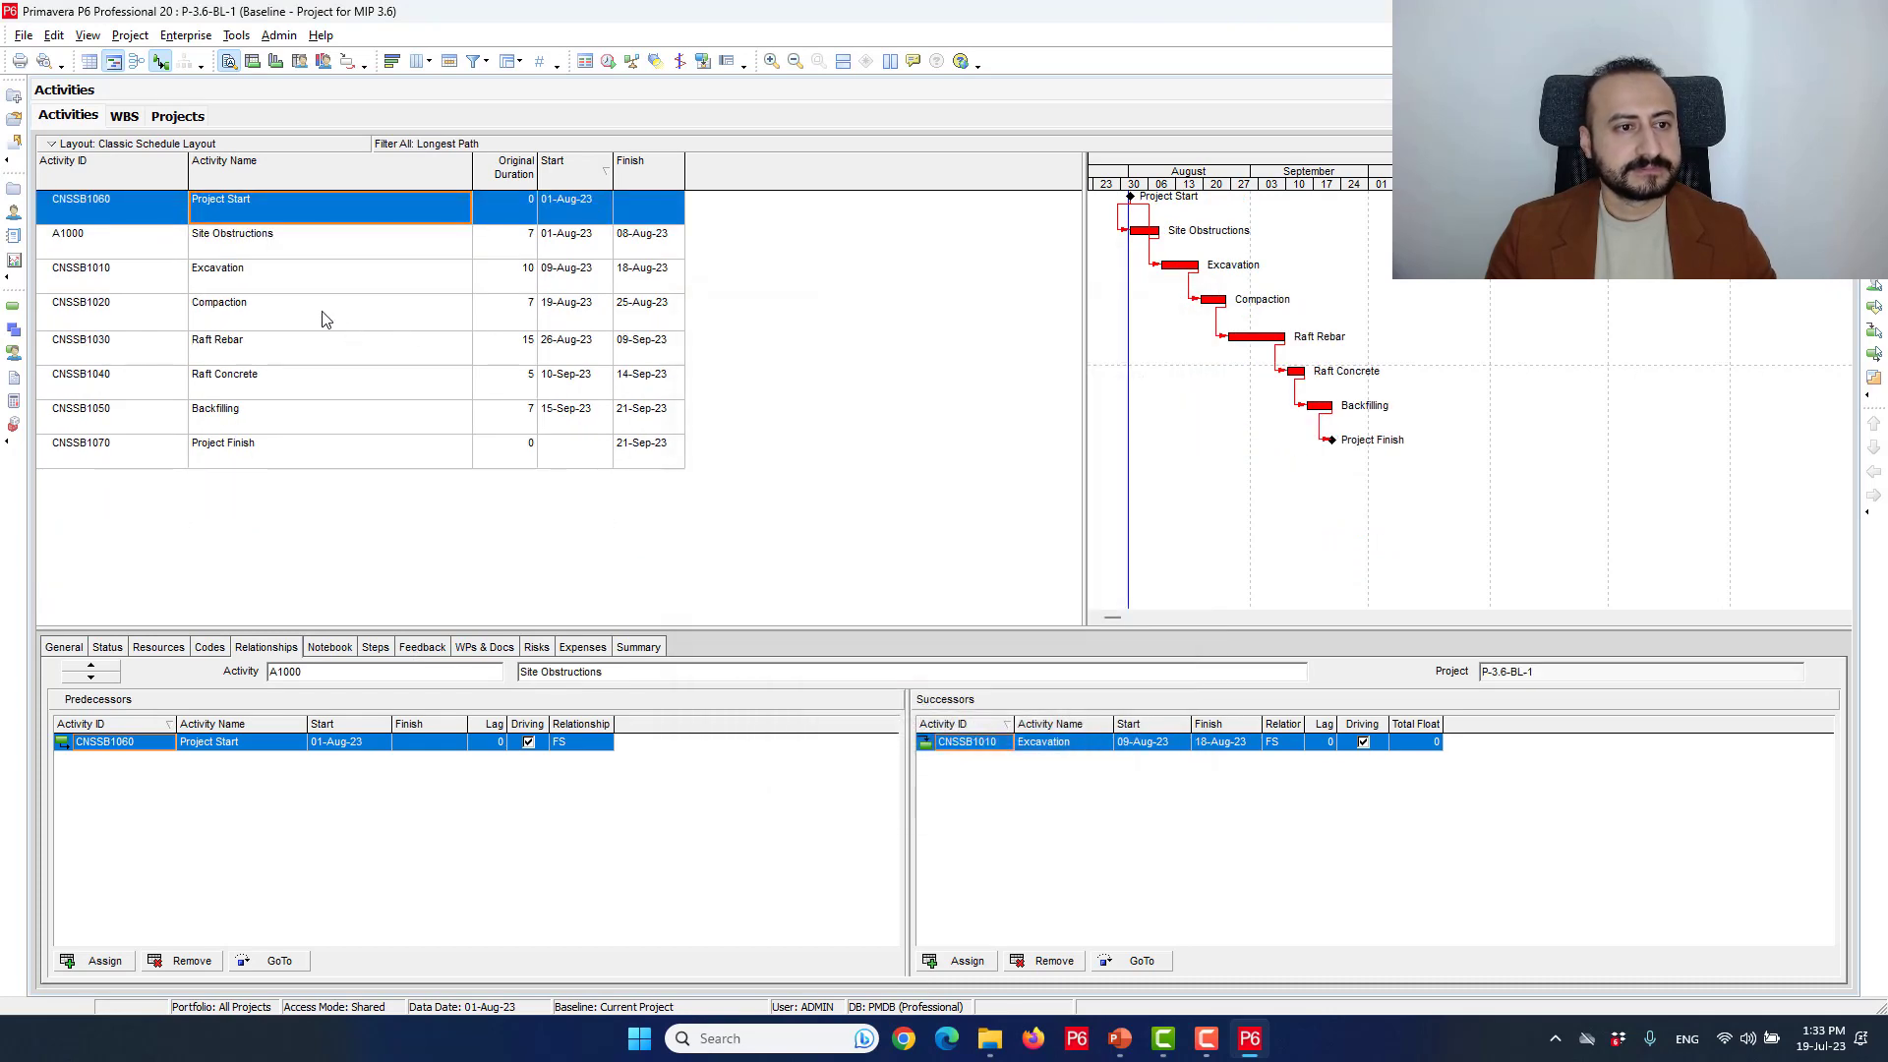
# Examine the longest path activities, checking the links of Site Obstructions and the Project Start milestone.
pyautogui.click(321, 312)
pyautogui.click(264, 237)
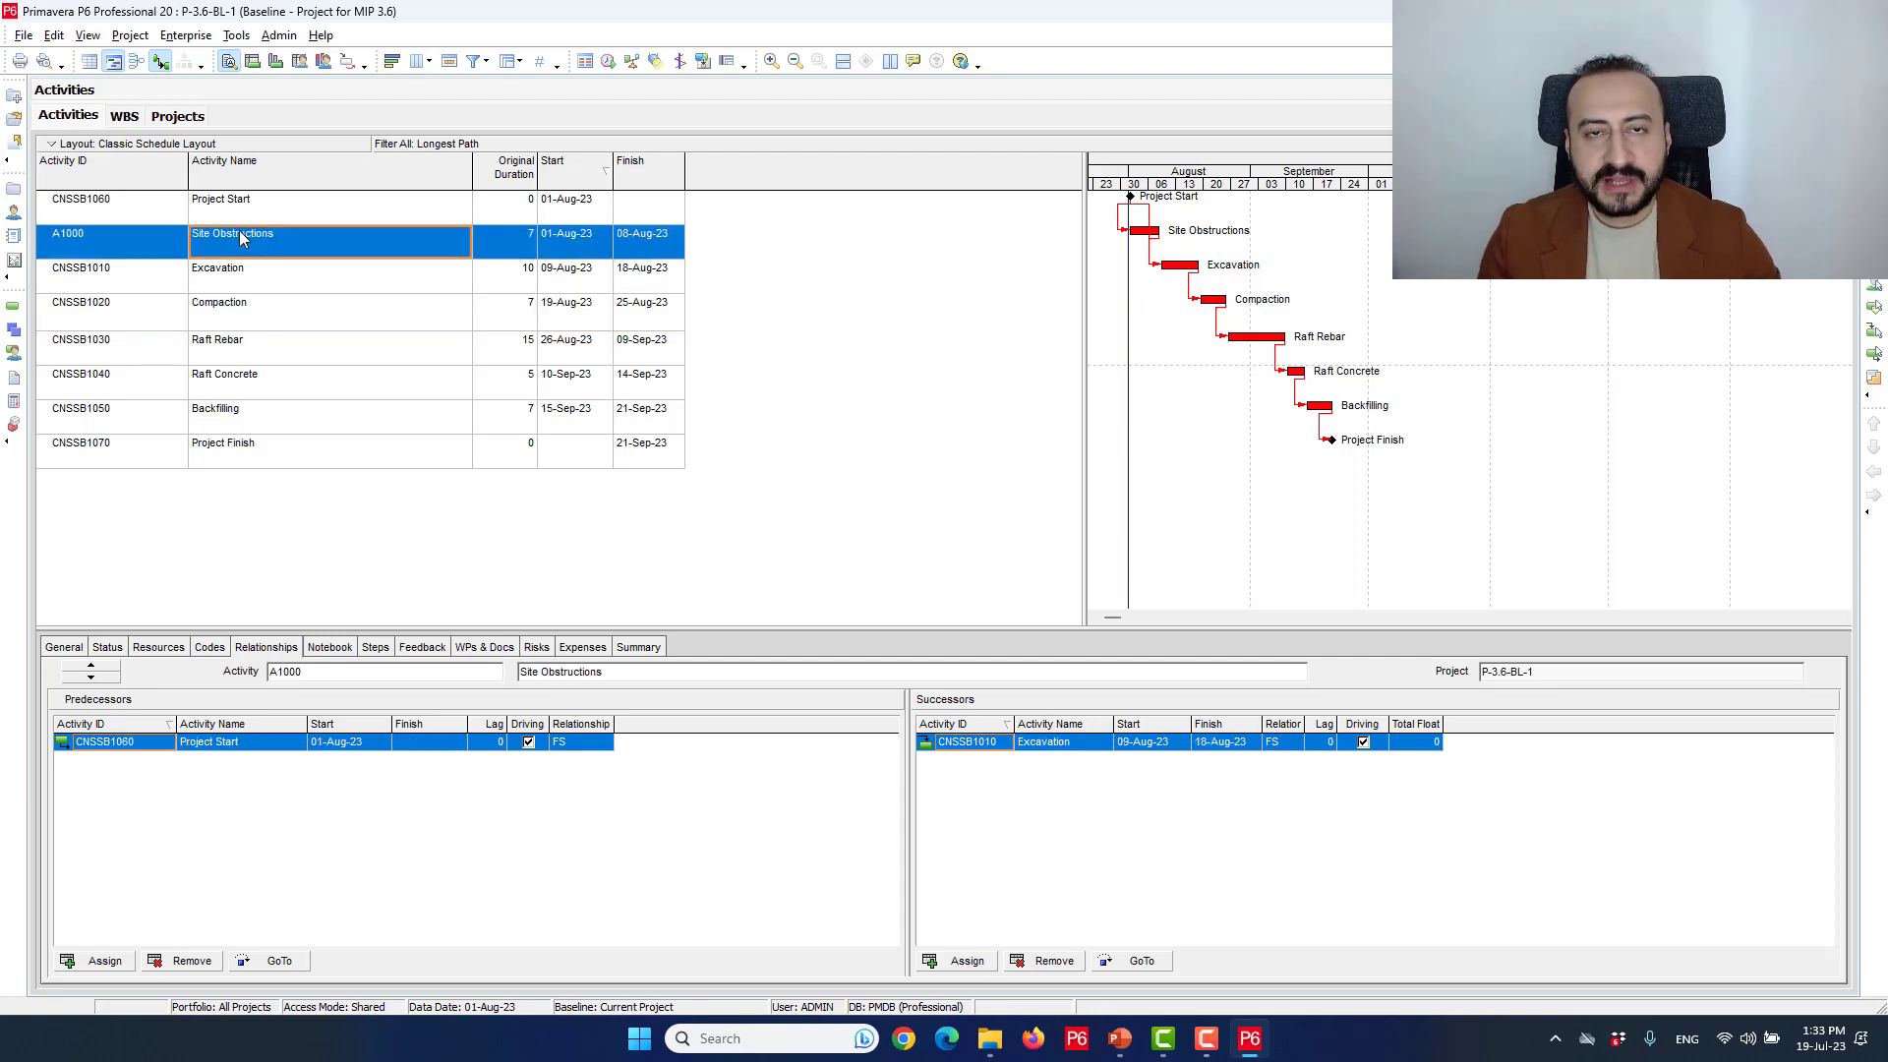
pyautogui.click(292, 211)
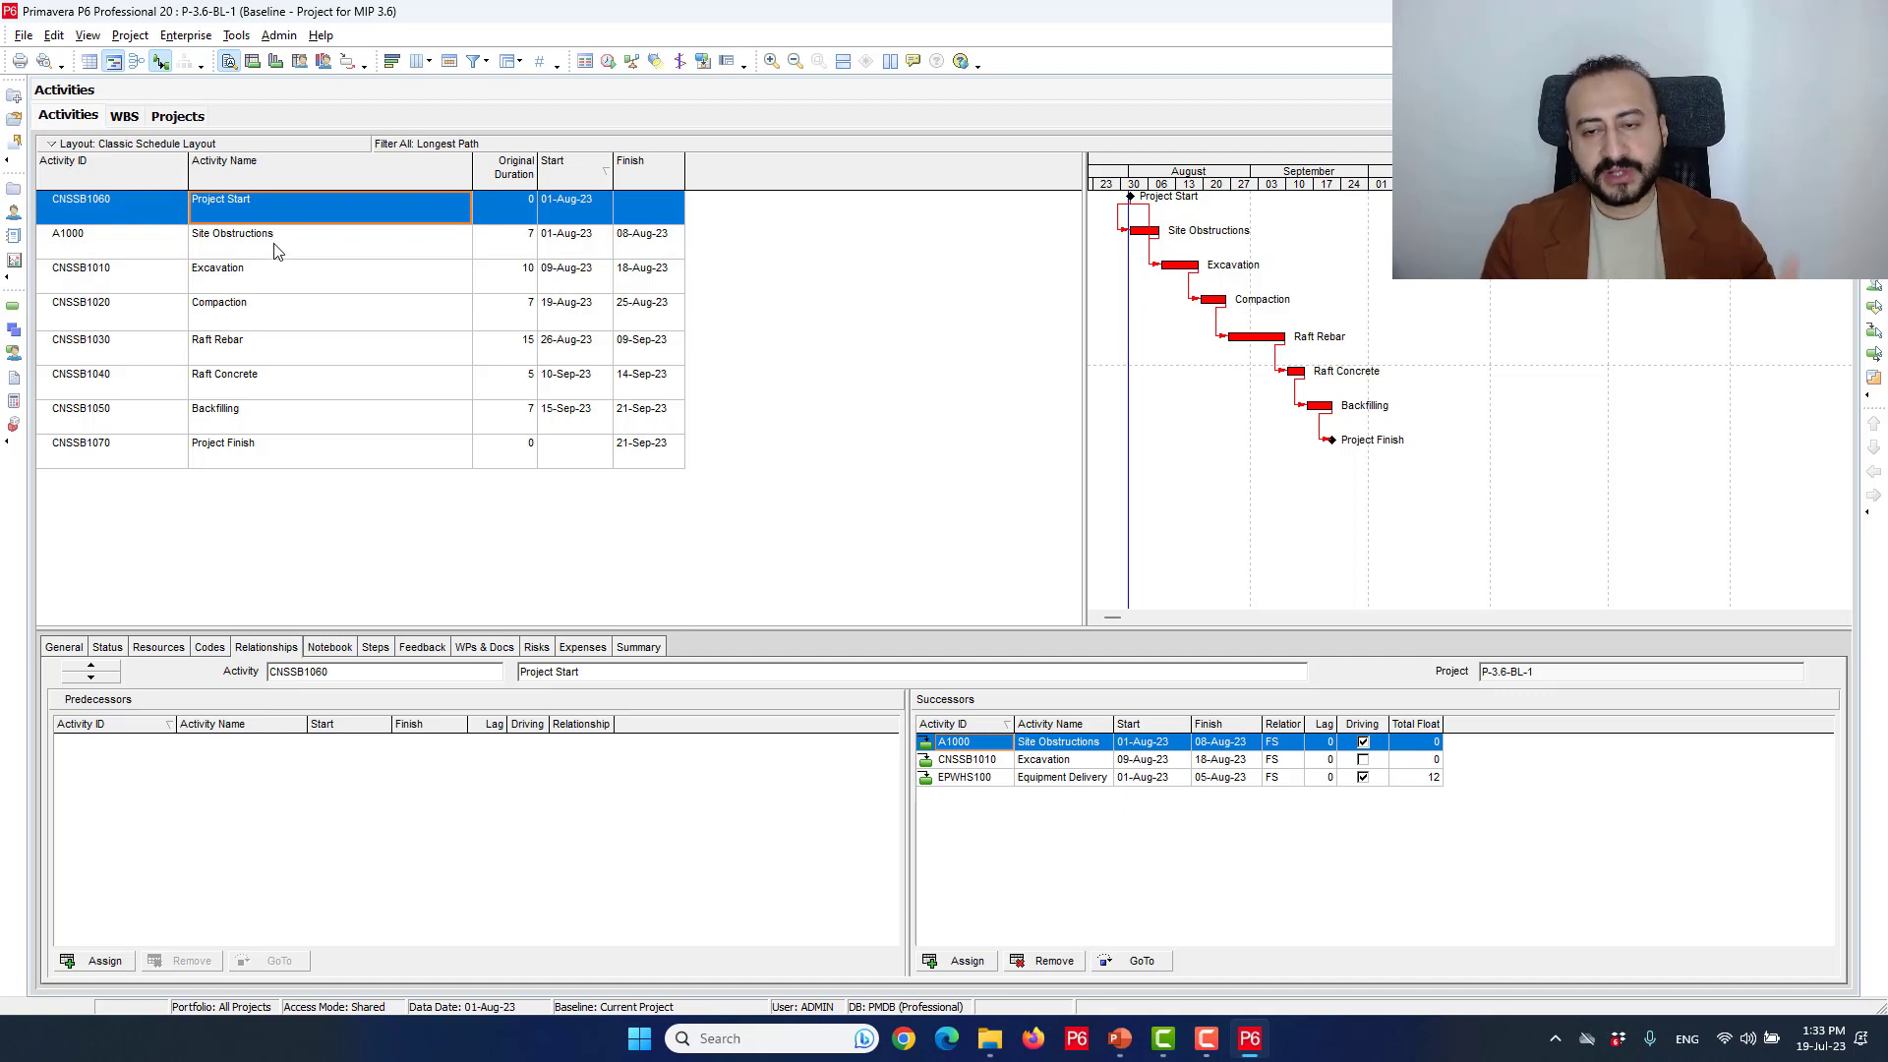
pyautogui.click(335, 310)
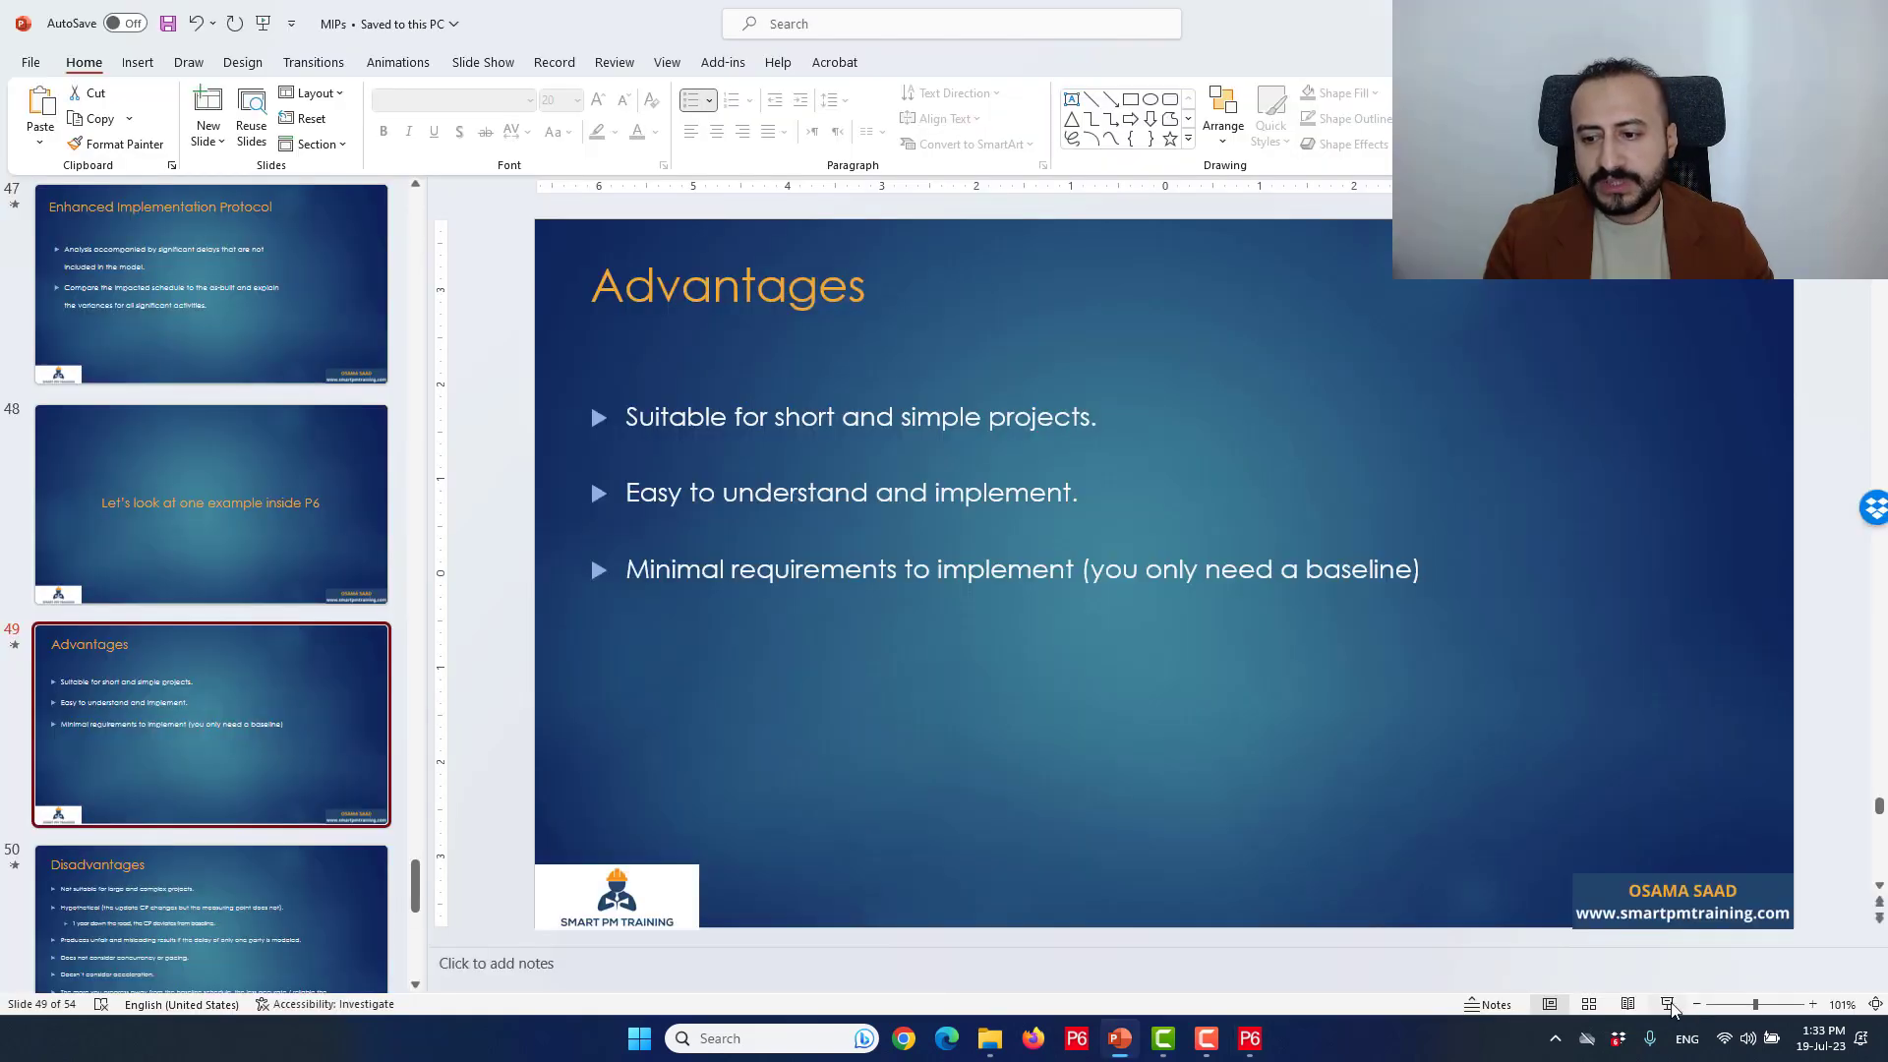
# Present the PowerPoint slide show from the Advantages slide, revealing its three bullets and advancing to the Disadvantages slide.
pyautogui.hotkey('shift', 'F5')
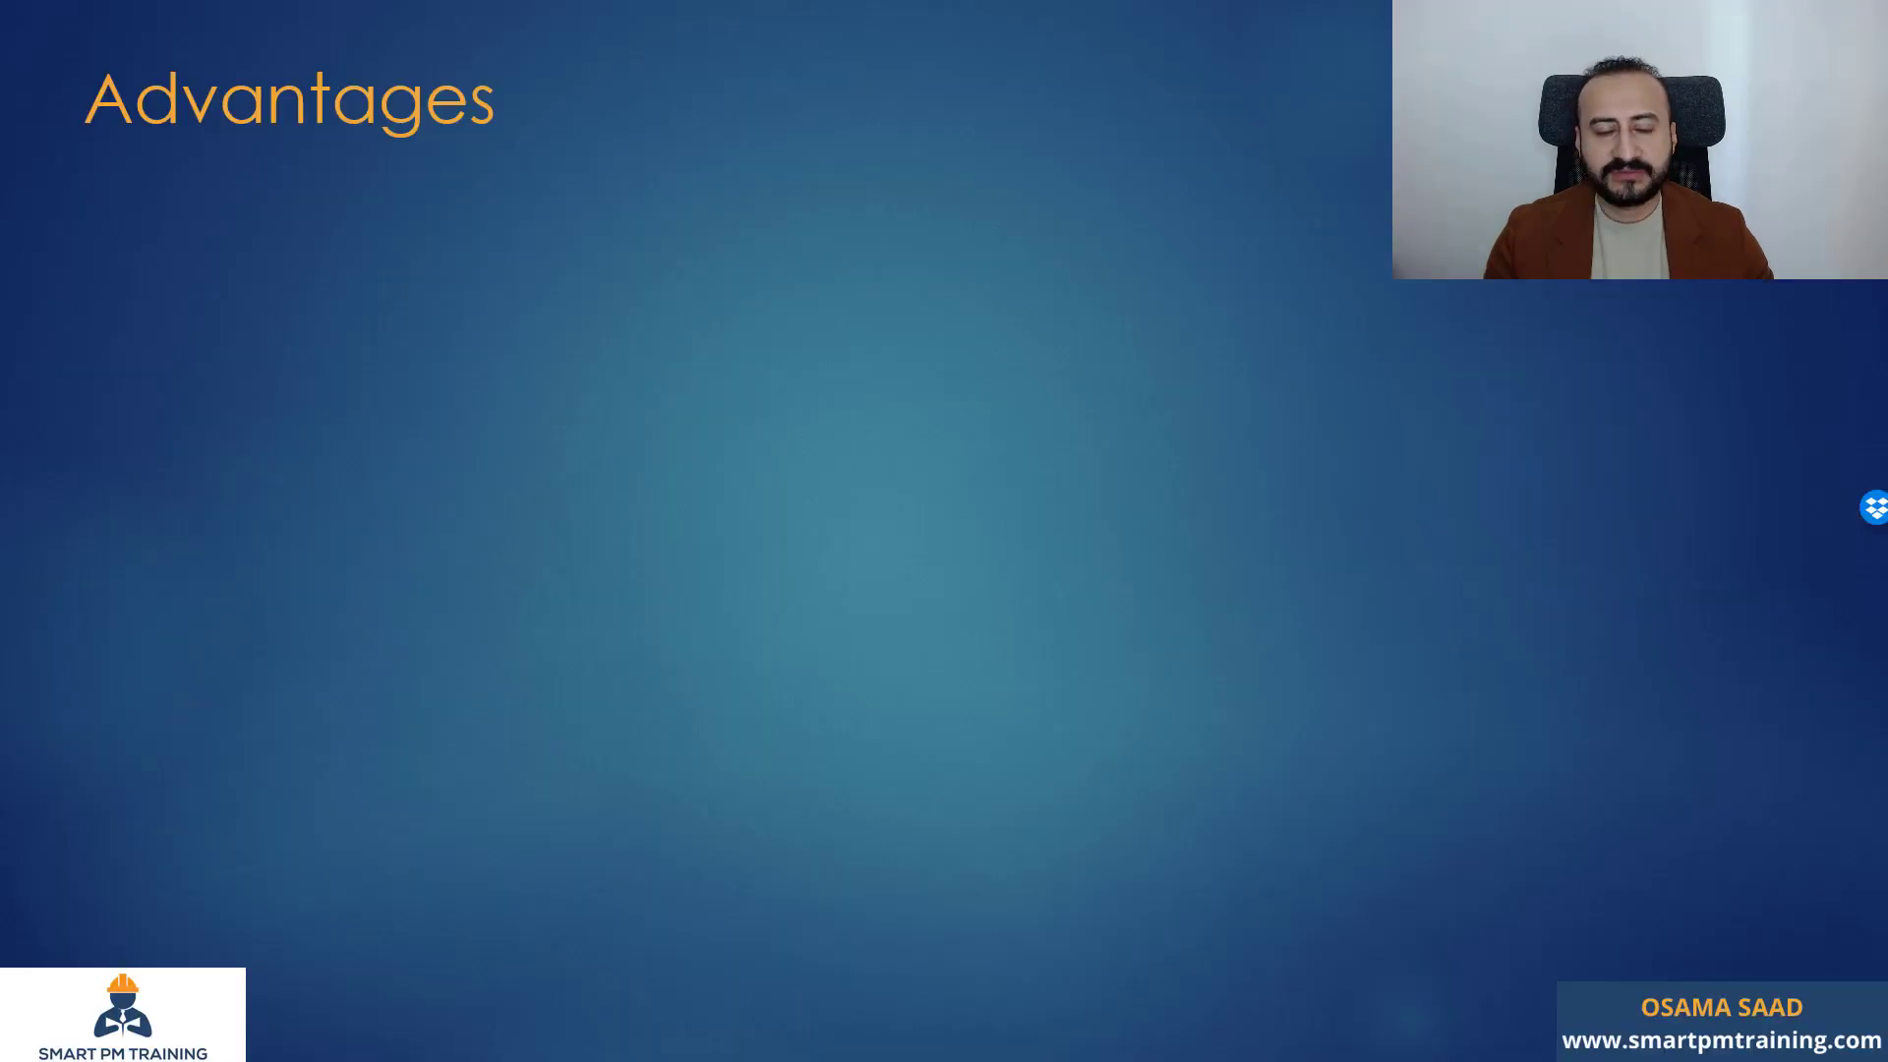
pyautogui.click(721, 455)
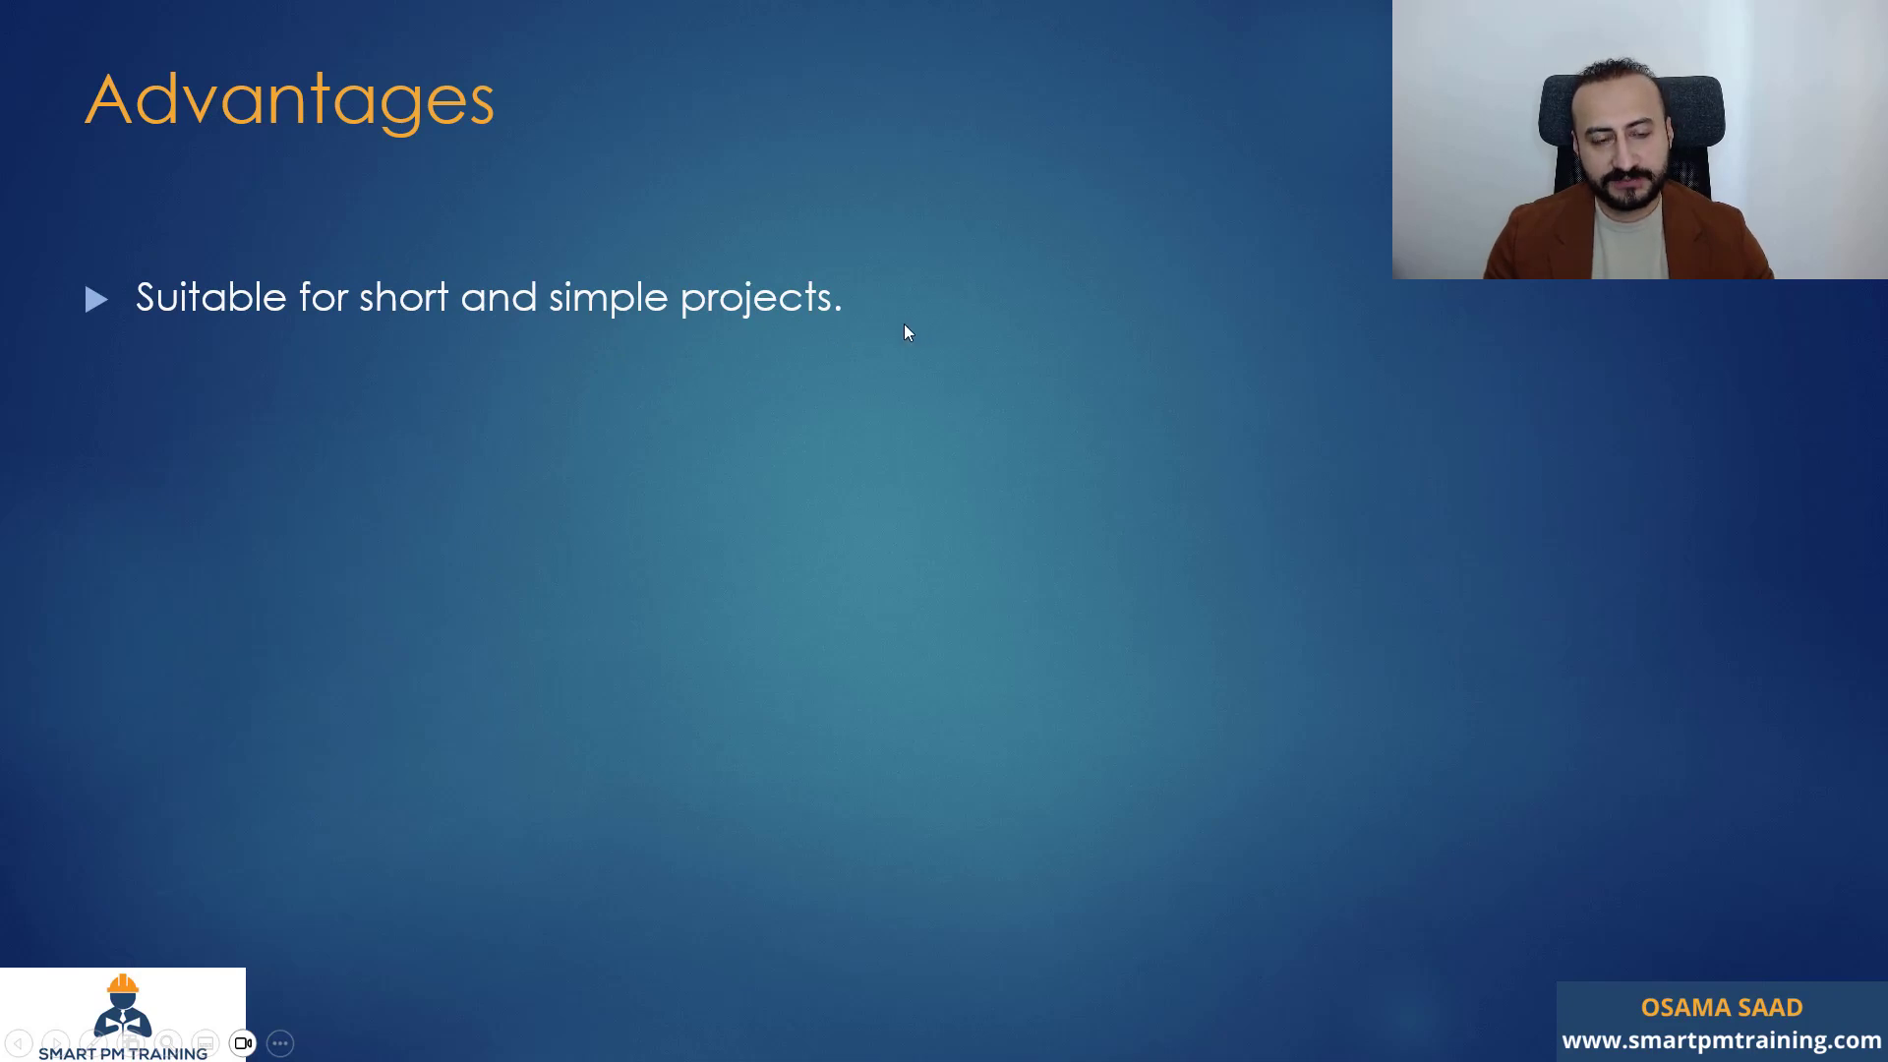
pyautogui.click(637, 322)
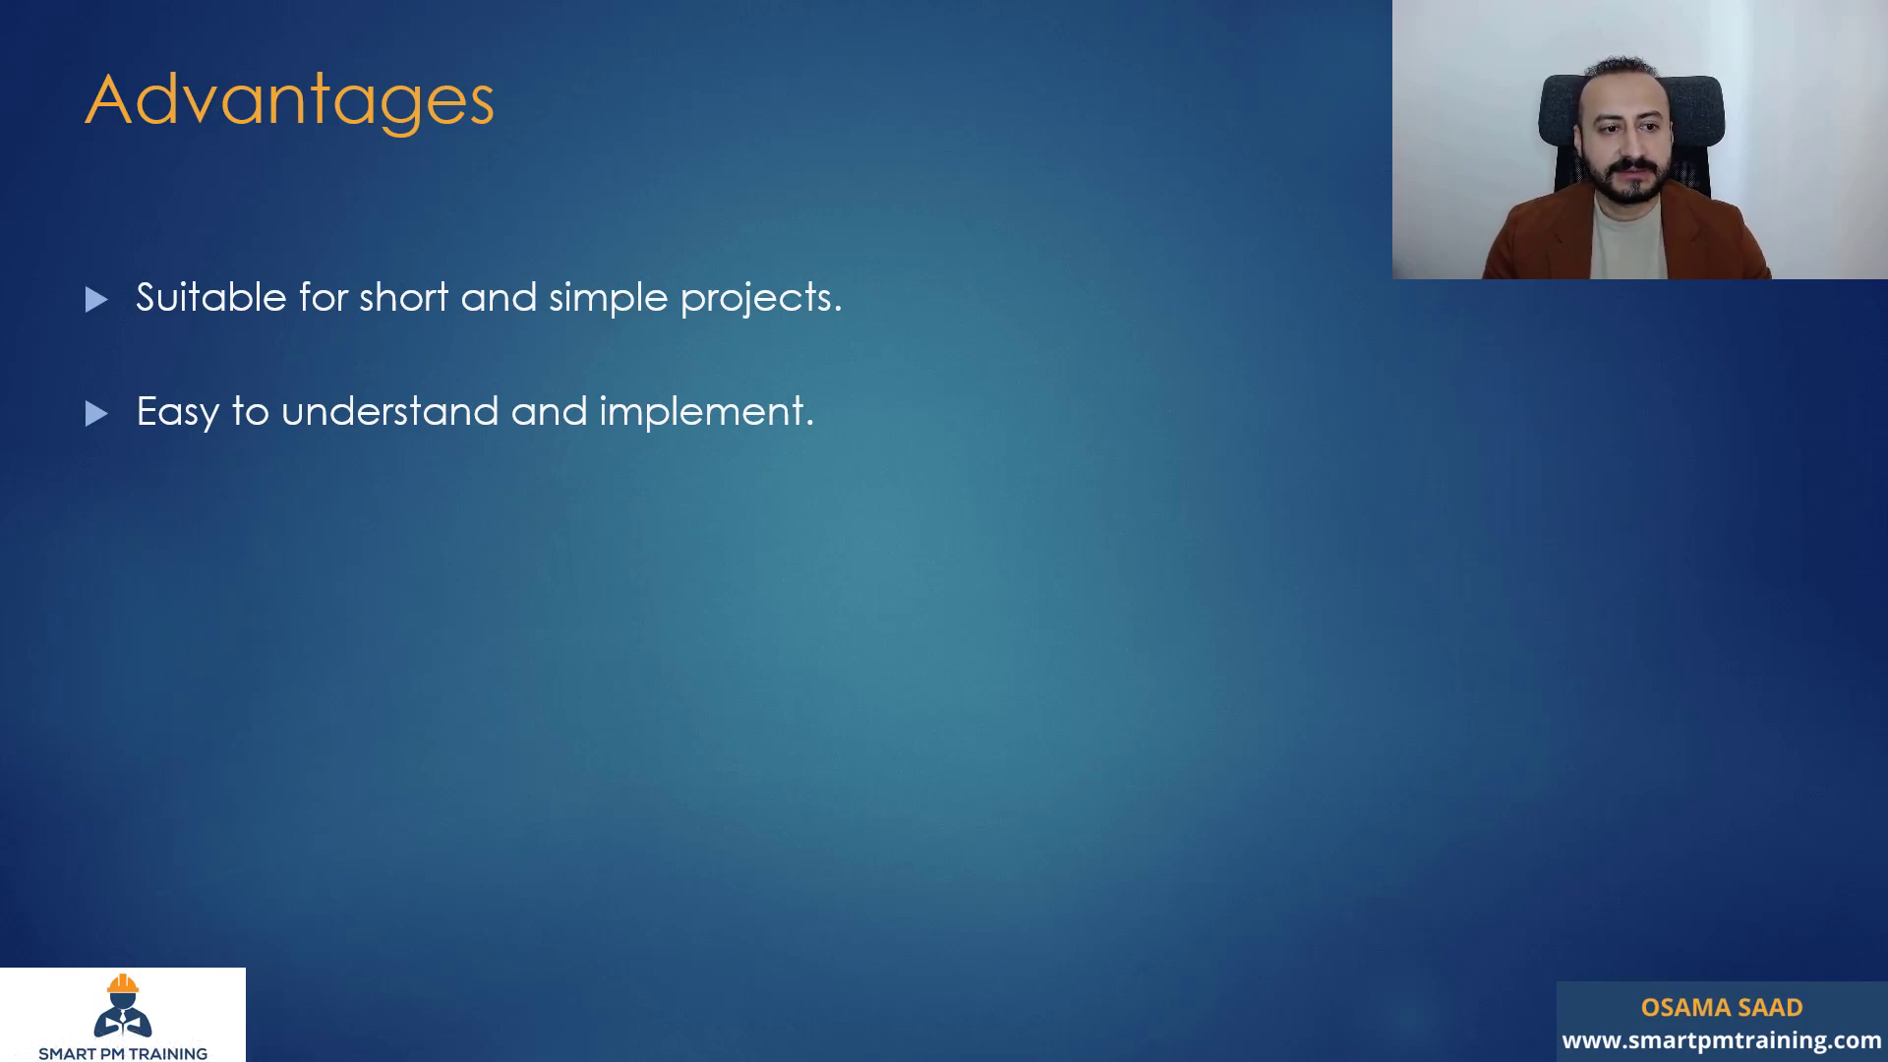
pyautogui.press('Right')
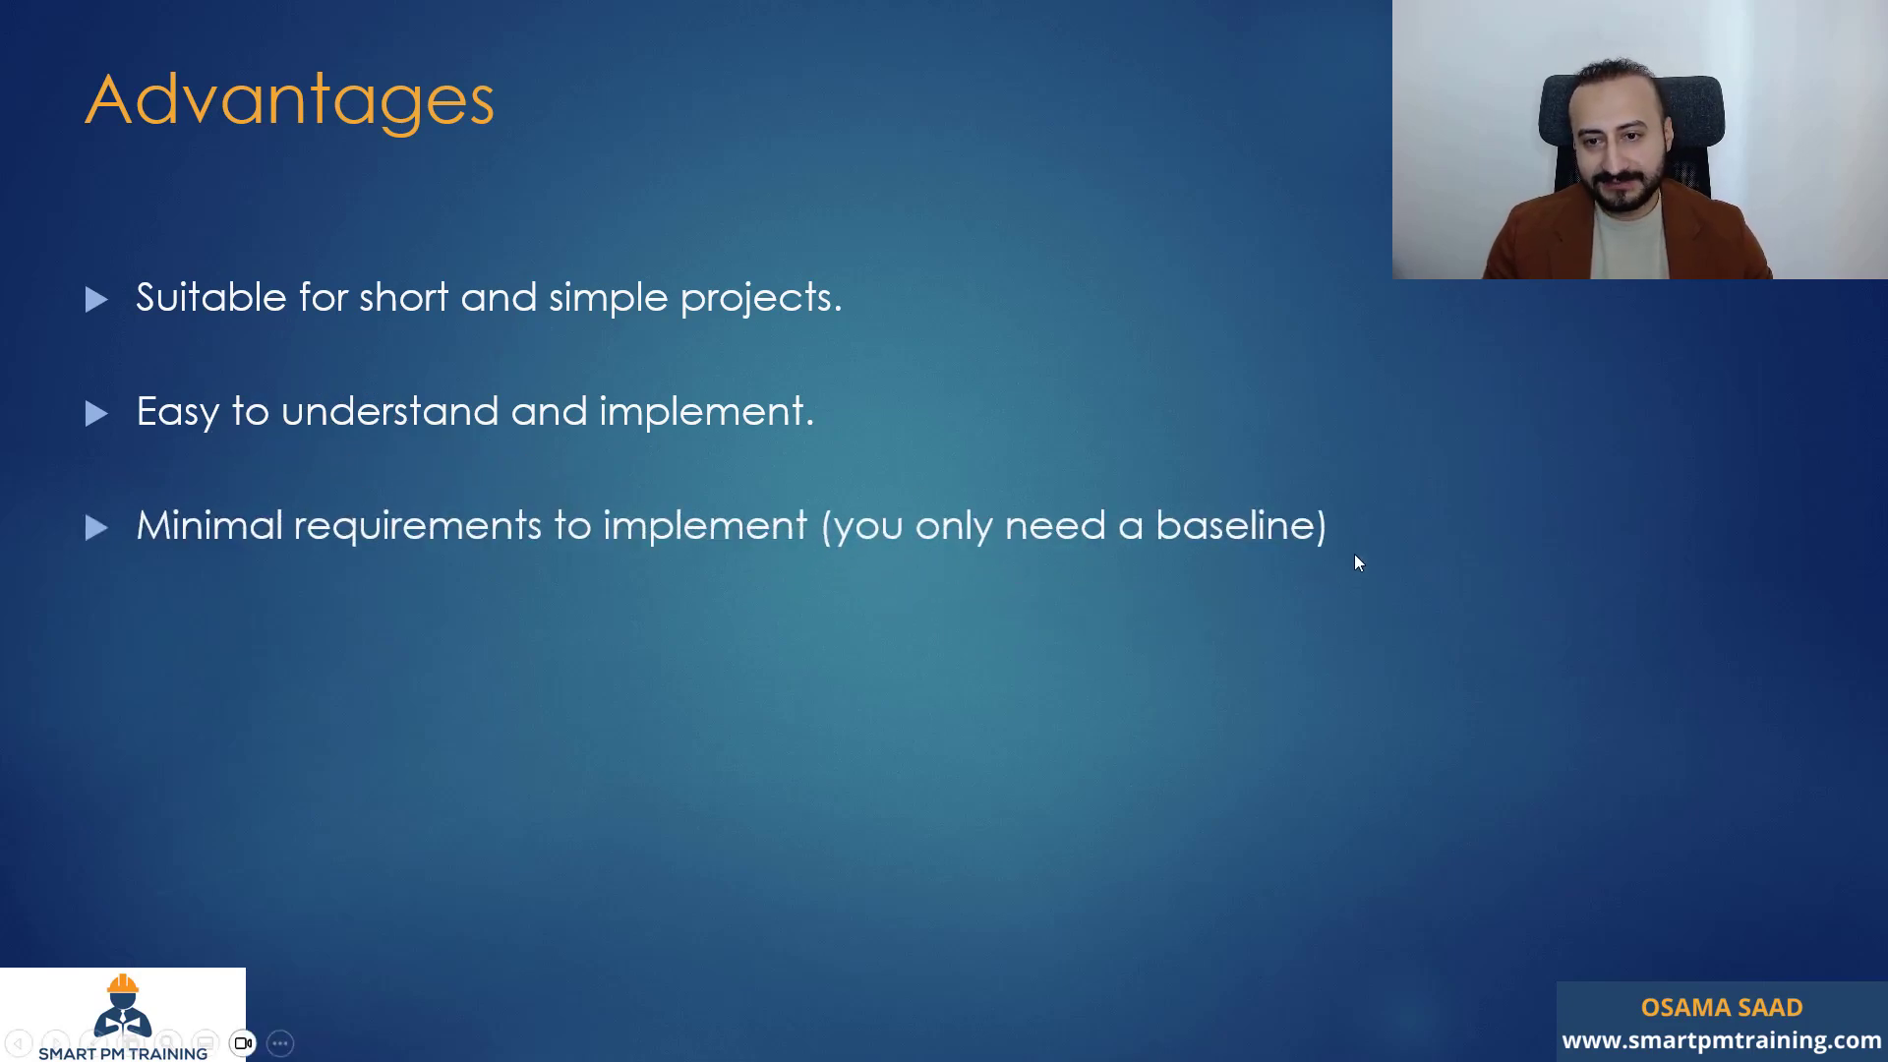
pyautogui.click(295, 405)
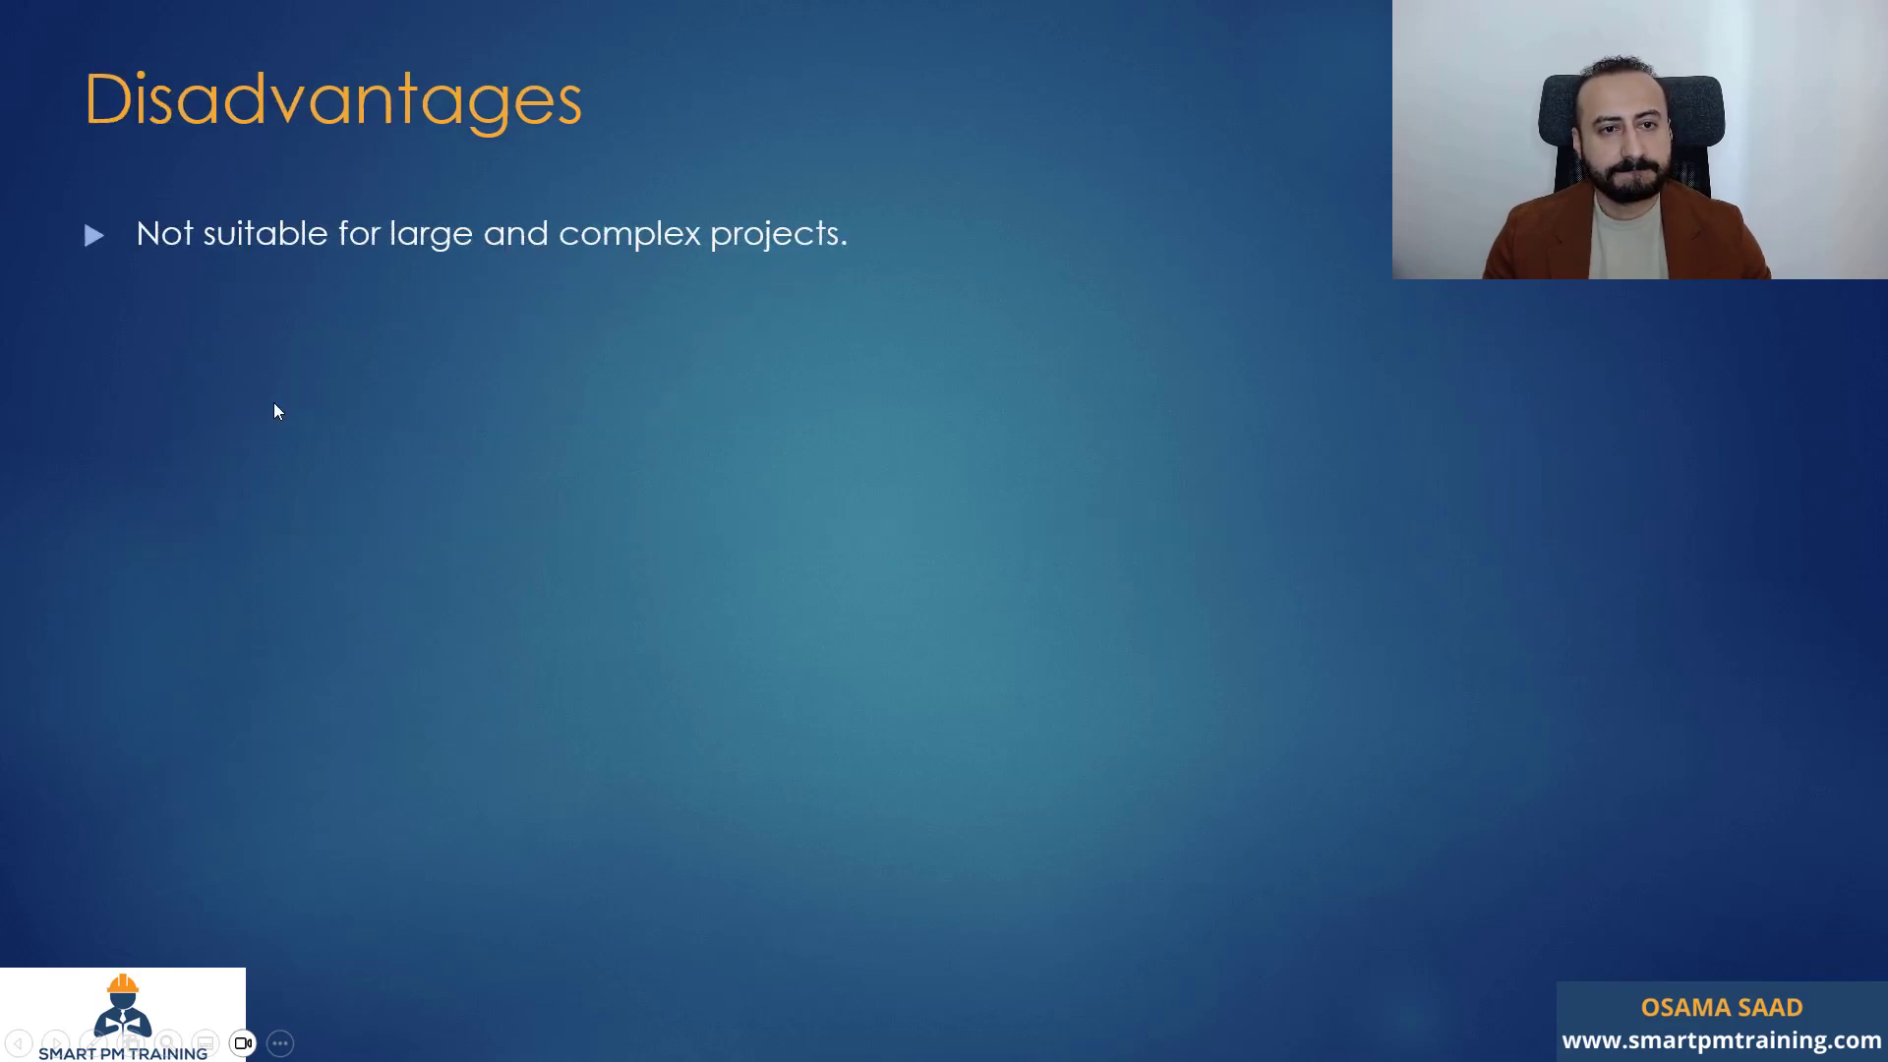